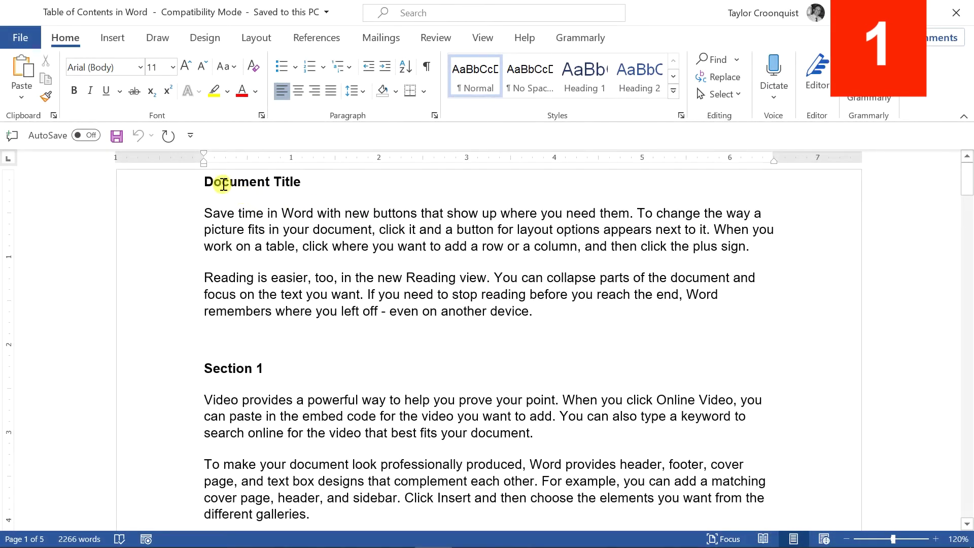
Put the insertion point in the Document Title line, then in the Sub-Section 2.1 line
{"action": "left_click", "coordinate": [217, 182]}
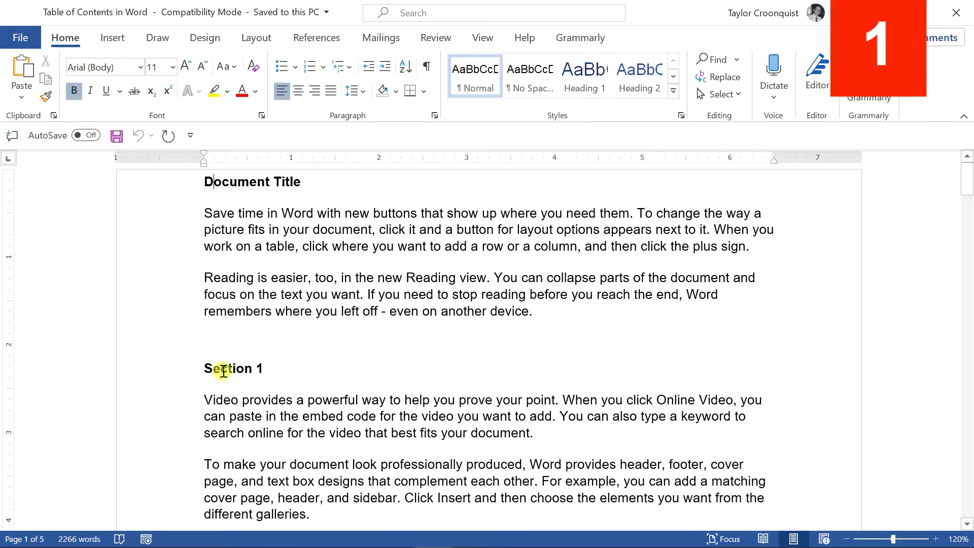
{"action": "scroll", "coordinate": [223, 370], "scroll_direction": "down", "scroll_amount": 15}
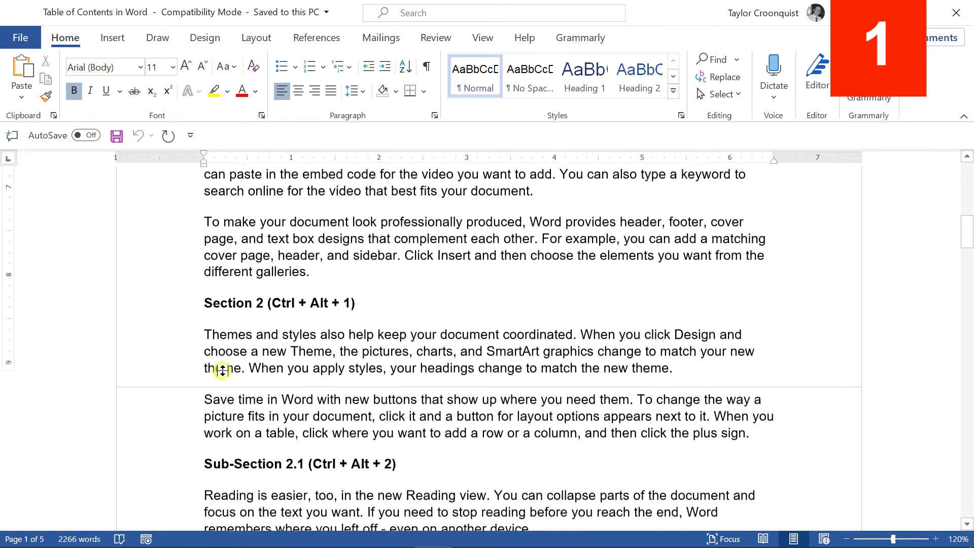
{"action": "left_click", "coordinate": [259, 408]}
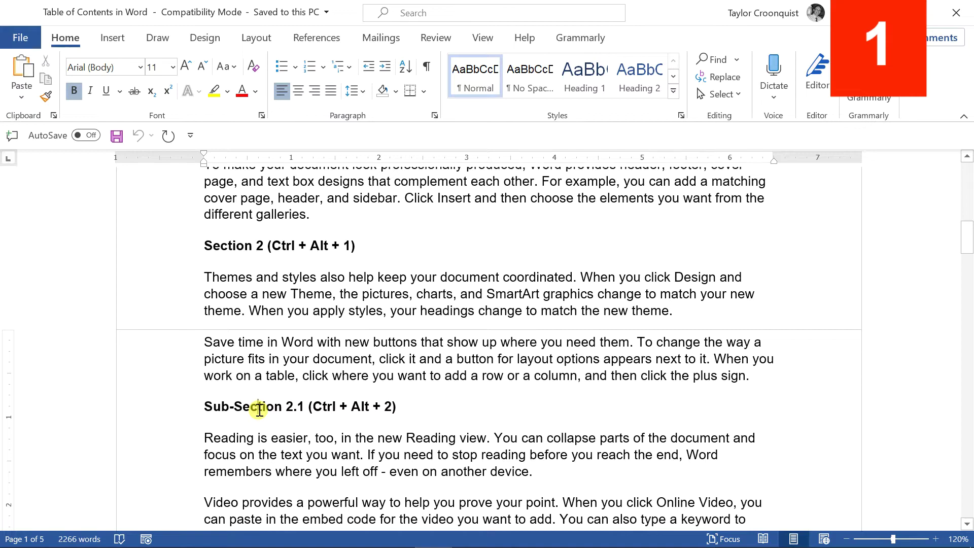
{"action": "scroll", "coordinate": [305, 376], "scroll_direction": "up", "scroll_amount": 10}
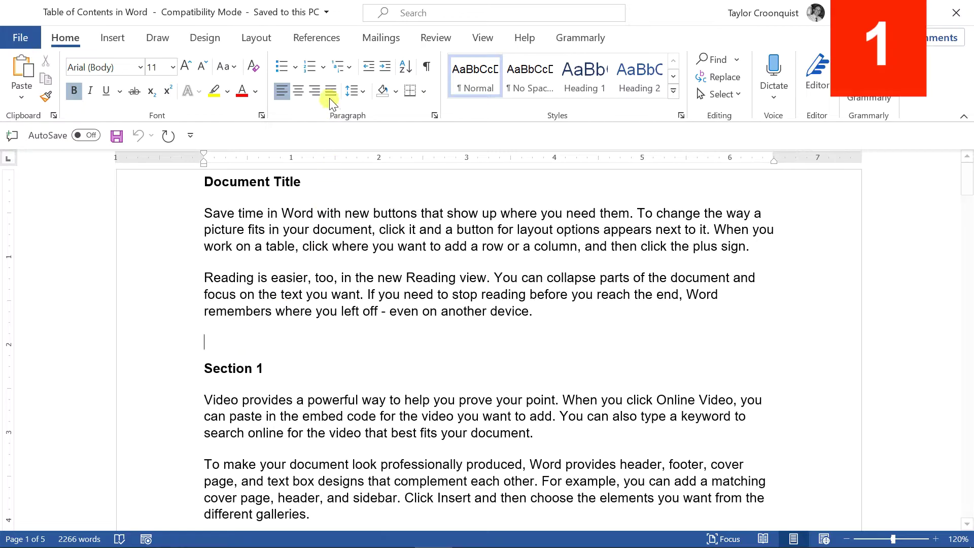
Insert an automatic table of contents, dismiss the no-headings notice, then remove the empty table
{"action": "left_click", "coordinate": [330, 40]}
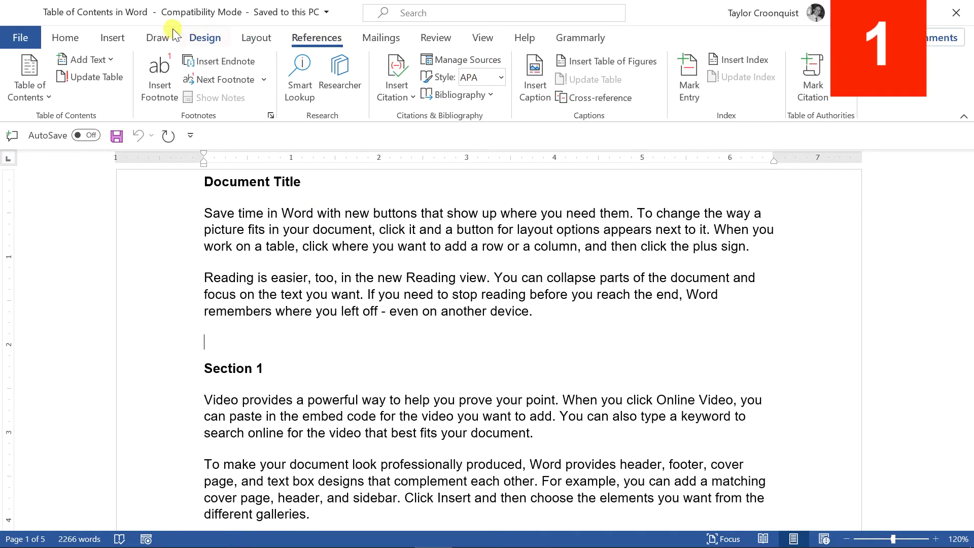
{"action": "left_click", "coordinate": [33, 95]}
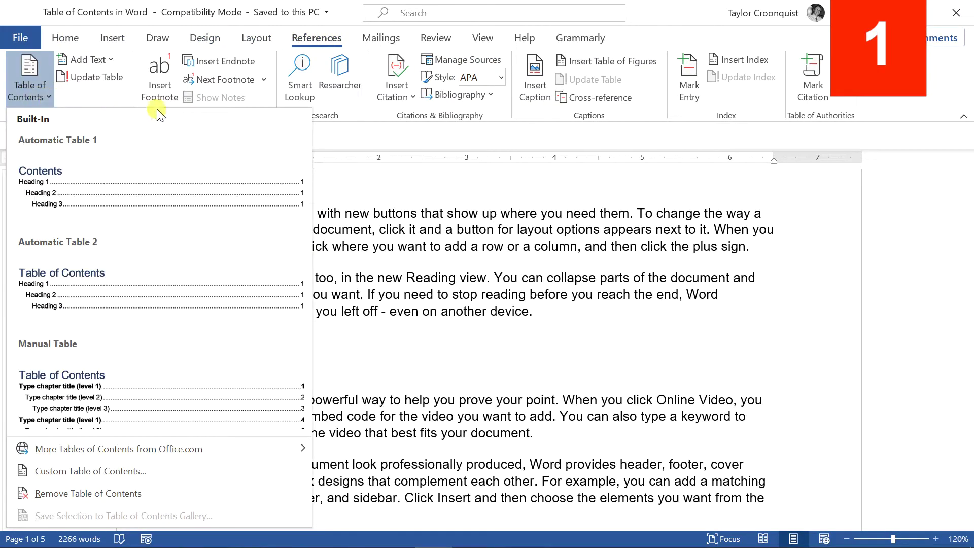
{"action": "left_click", "coordinate": [141, 186]}
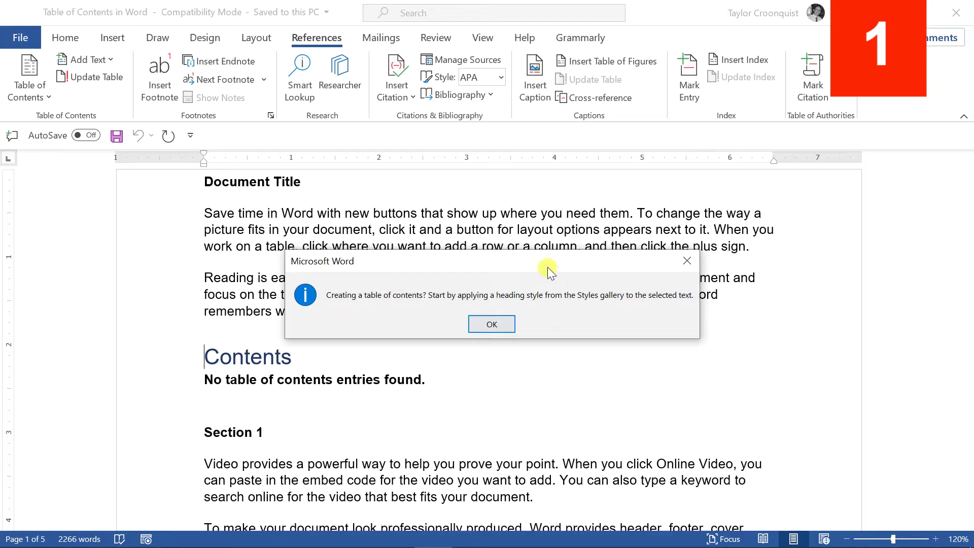
{"action": "left_click", "coordinate": [491, 324]}
{"action": "left_click", "coordinate": [232, 356]}
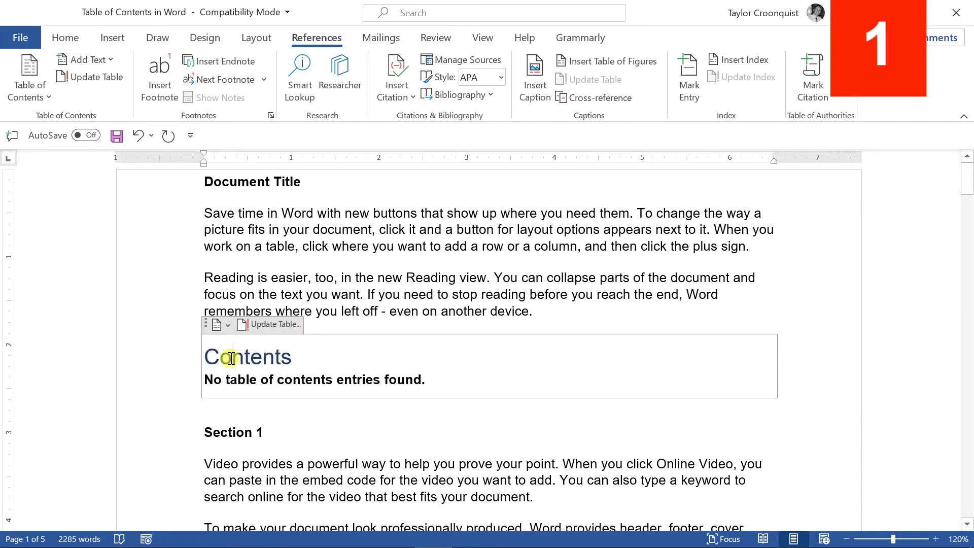
{"action": "left_click", "coordinate": [218, 325]}
{"action": "left_click", "coordinate": [251, 305]}
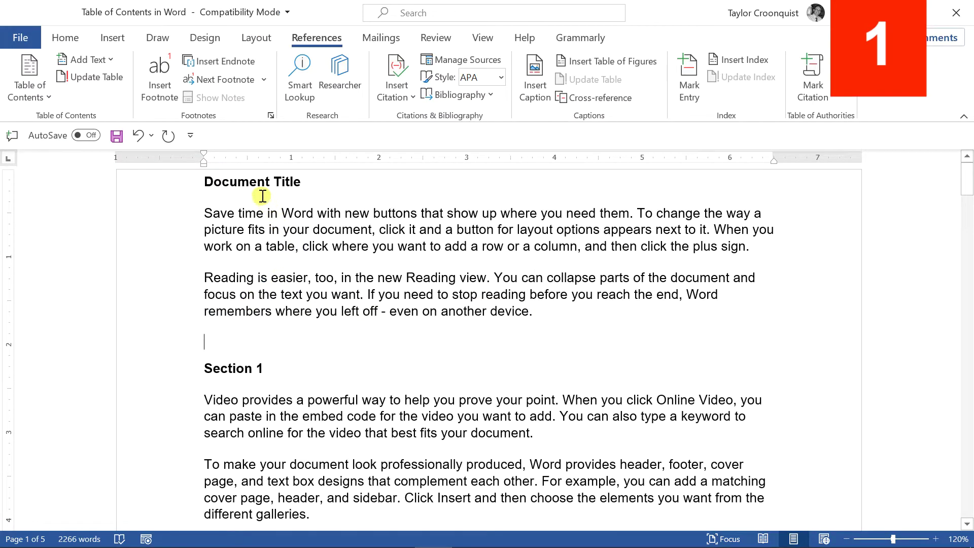
Apply the Title style to the Document Title line from the full Styles gallery
{"action": "left_click", "coordinate": [79, 36]}
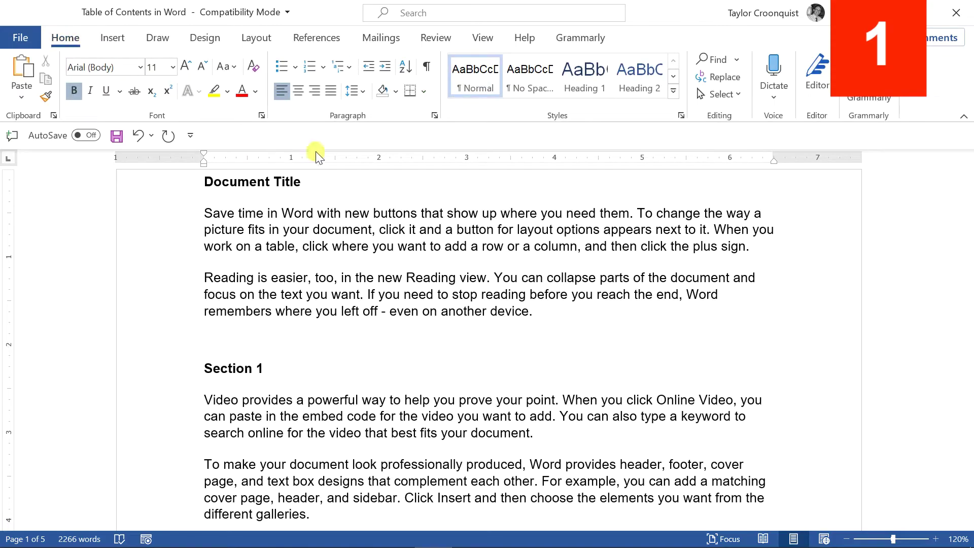
{"action": "left_click", "coordinate": [673, 93]}
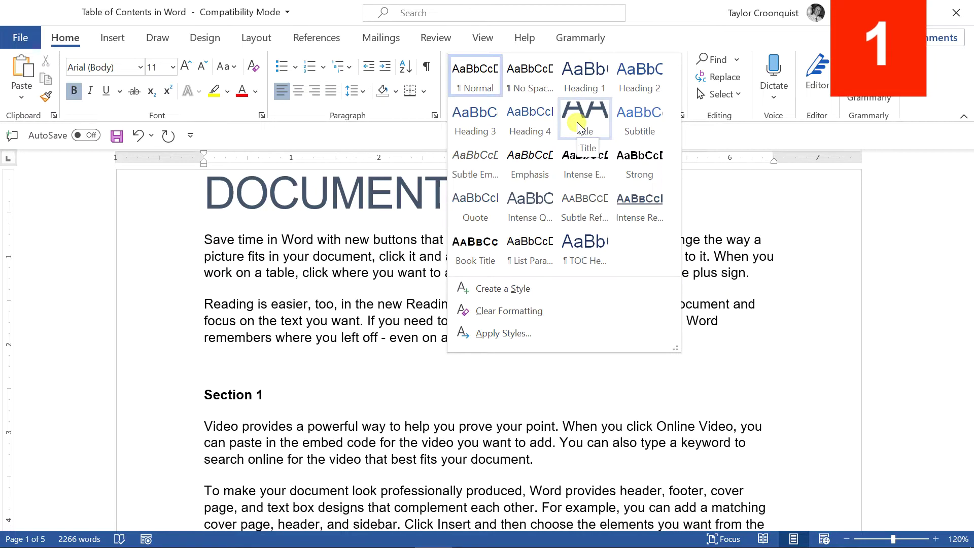
{"action": "left_click", "coordinate": [579, 128]}
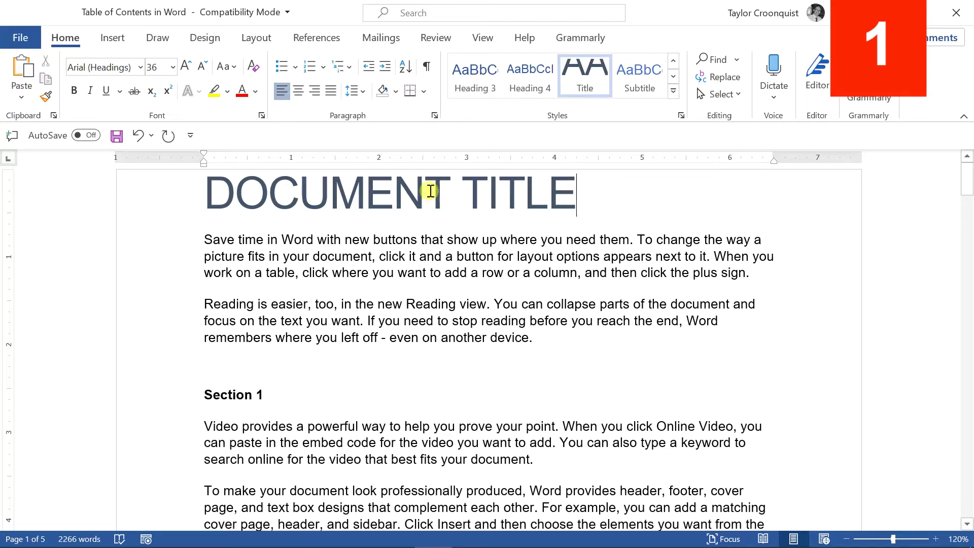
{"action": "triple_click", "coordinate": [259, 191]}
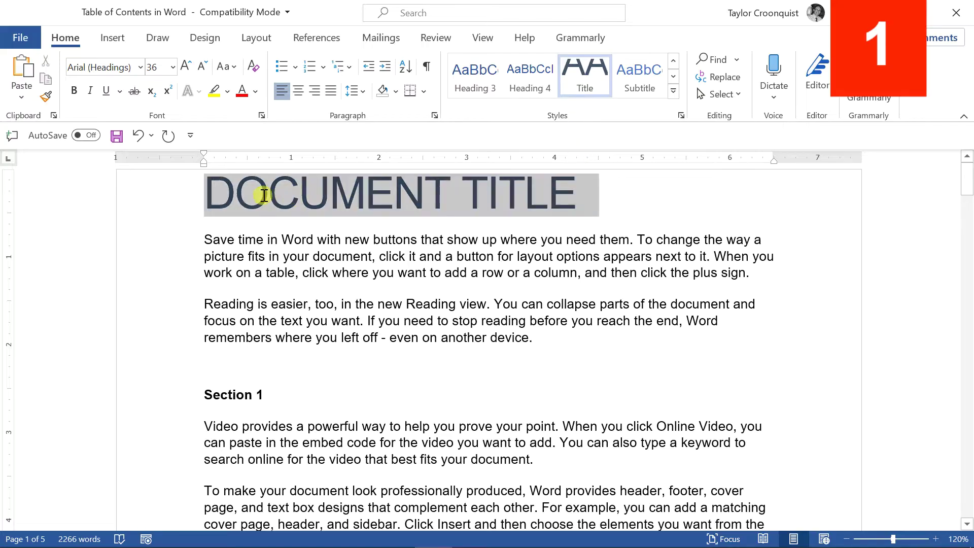
{"action": "left_click", "coordinate": [256, 395]}
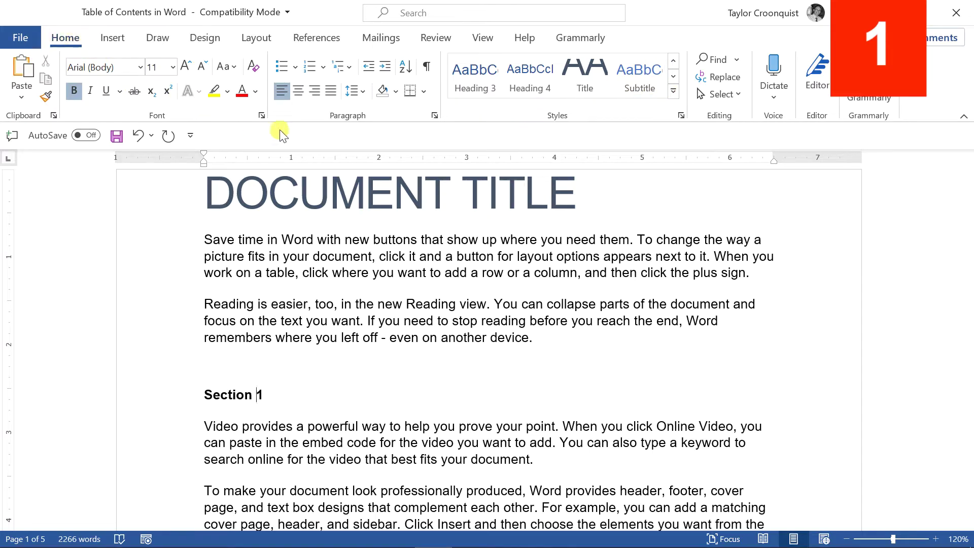
Make Section 1 a Heading 1 from the Styles gallery, and Section 2 with Ctrl+Alt+1
{"action": "left_click", "coordinate": [673, 90]}
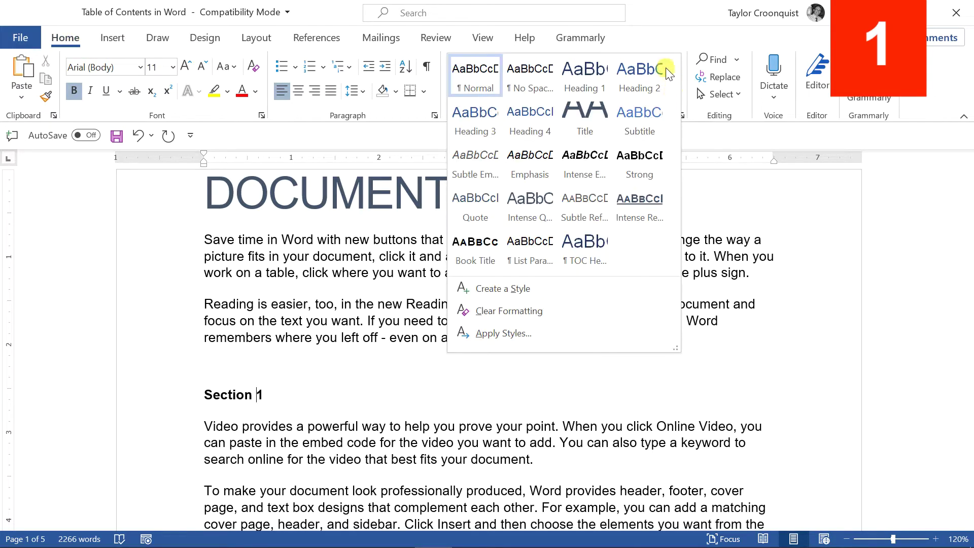
{"action": "left_click", "coordinate": [584, 66]}
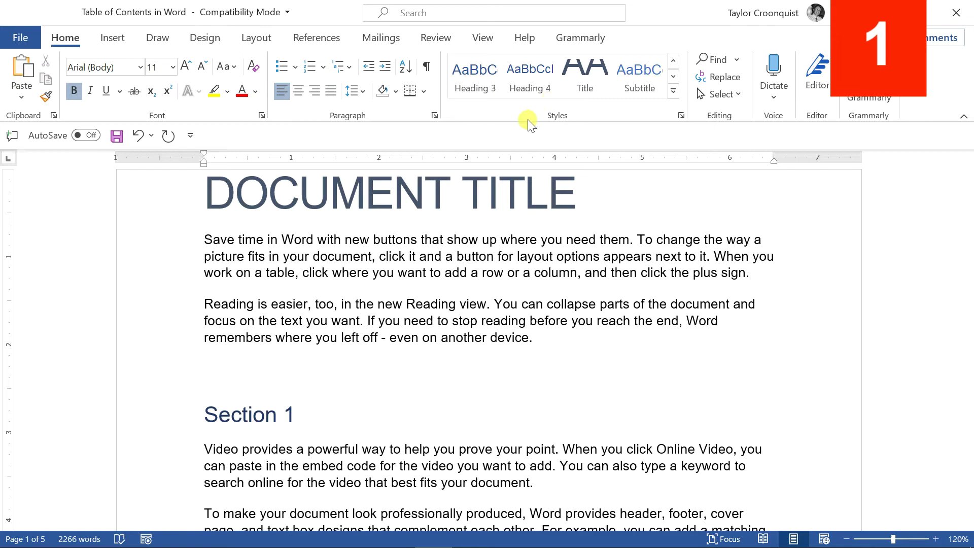
{"action": "scroll", "coordinate": [352, 307], "scroll_direction": "down", "scroll_amount": 6}
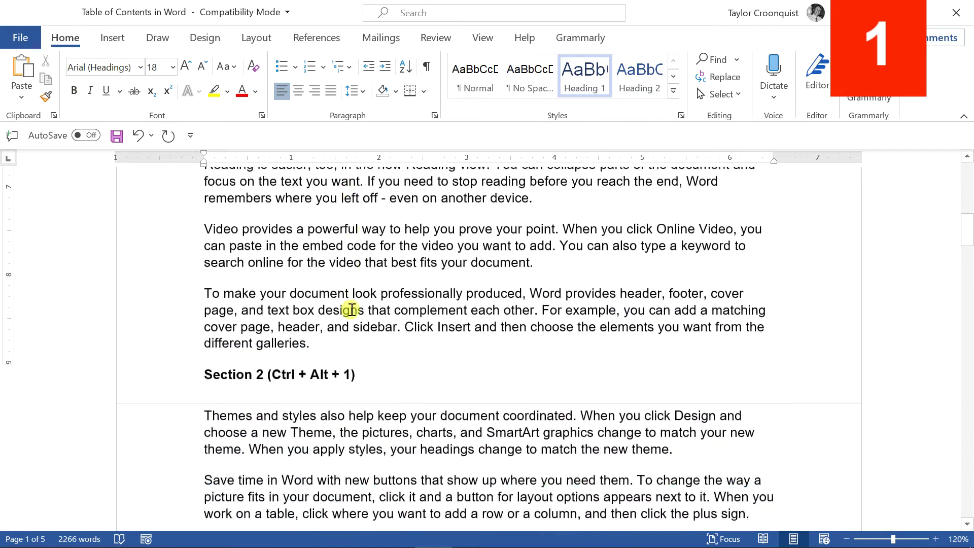
{"action": "left_click", "coordinate": [310, 296]}
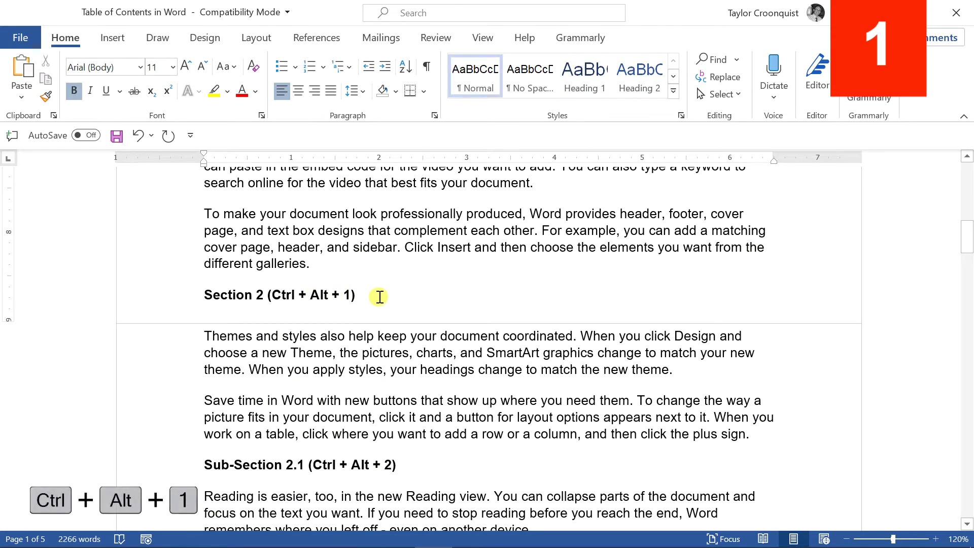
{"action": "left_click_drag", "start_coordinate": [371, 296], "coordinate": [203, 300]}
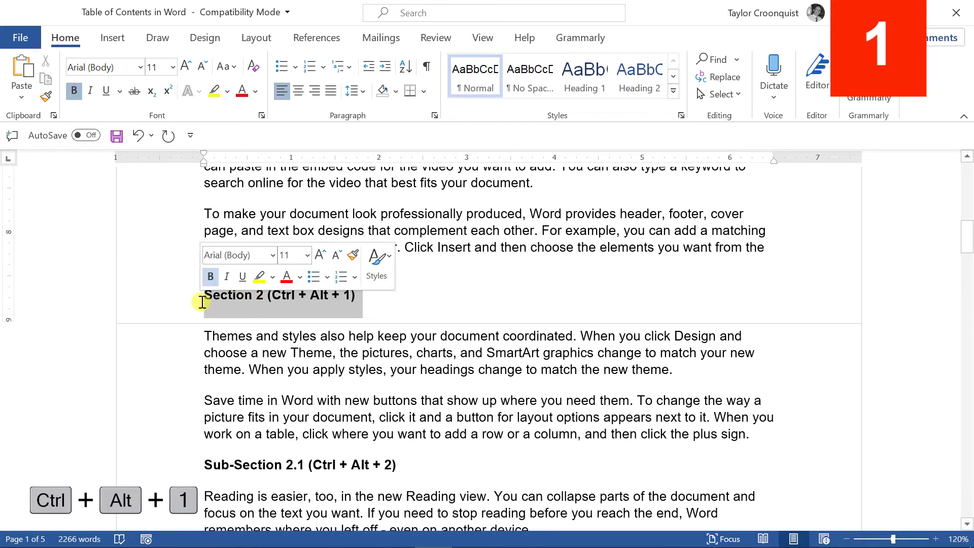
{"action": "left_click", "coordinate": [282, 297]}
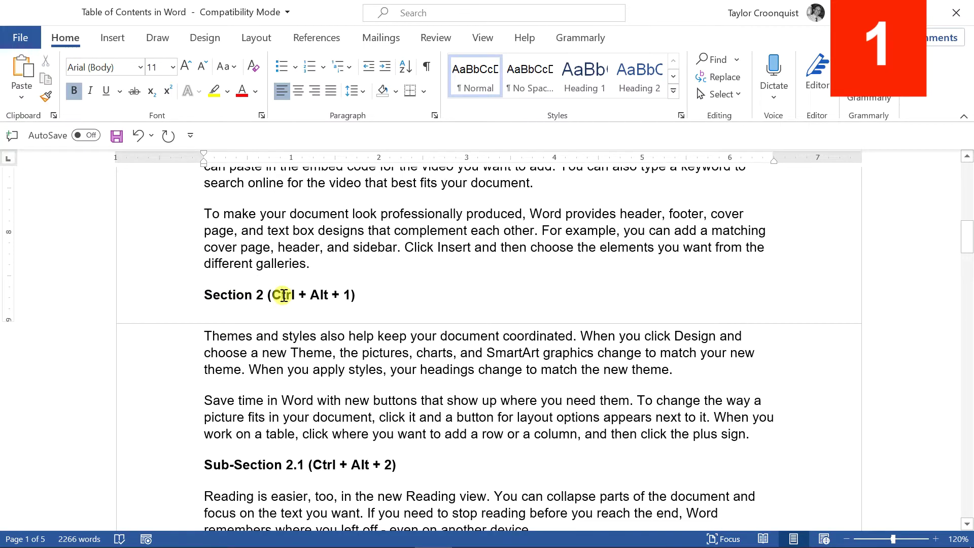
{"action": "key", "text": "ctrl+alt+1"}
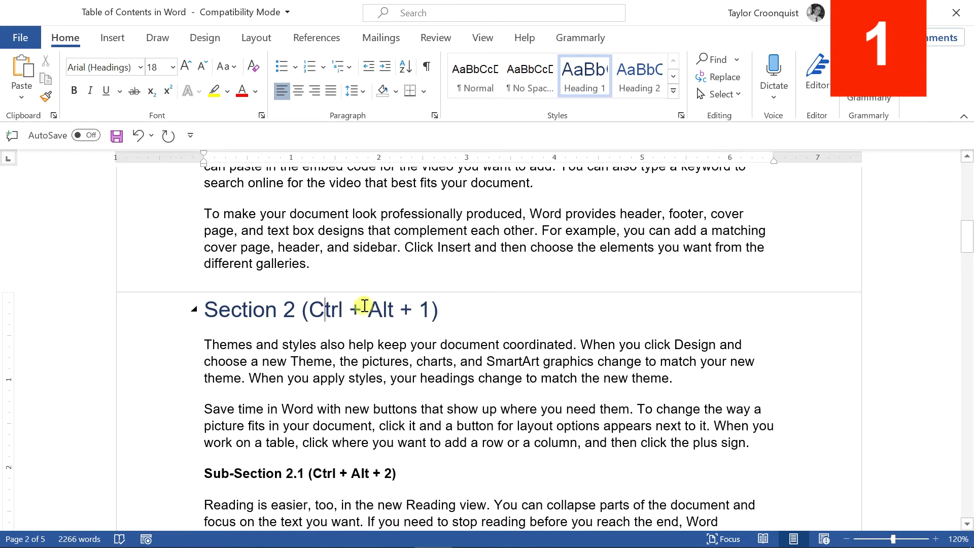
Apply Heading 2 to Sub-Section 2.1 and Sub-Section 2.2 with Ctrl+Alt+2
{"action": "scroll", "coordinate": [406, 284], "scroll_direction": "down", "scroll_amount": 5}
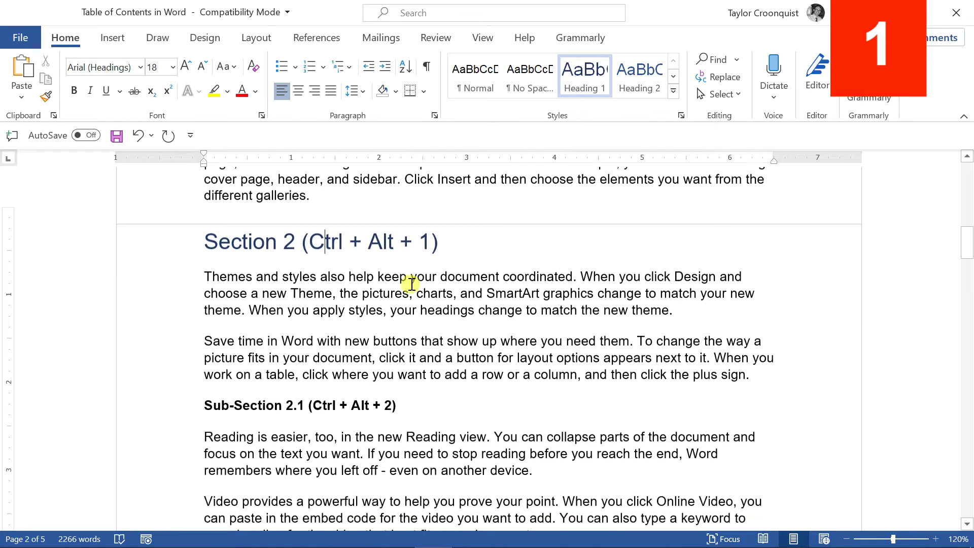
{"action": "left_click", "coordinate": [297, 262]}
{"action": "key", "text": "ctrl+alt+2"}
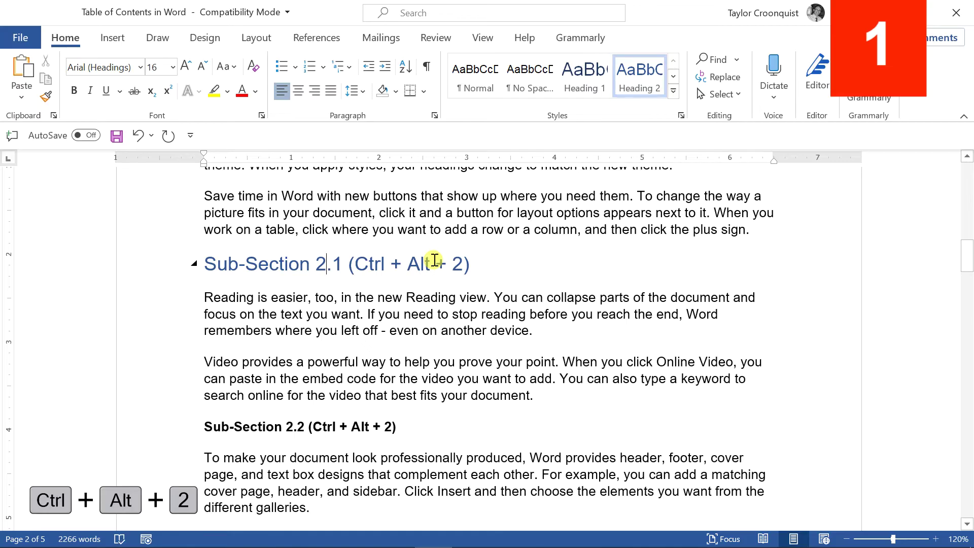
{"action": "left_click", "coordinate": [348, 426]}
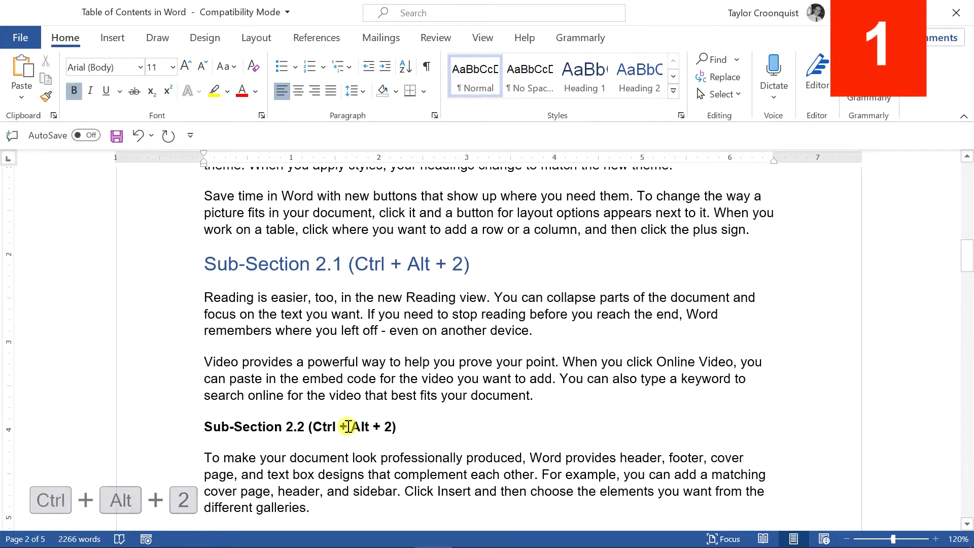
{"action": "key", "text": "ctrl+alt+2"}
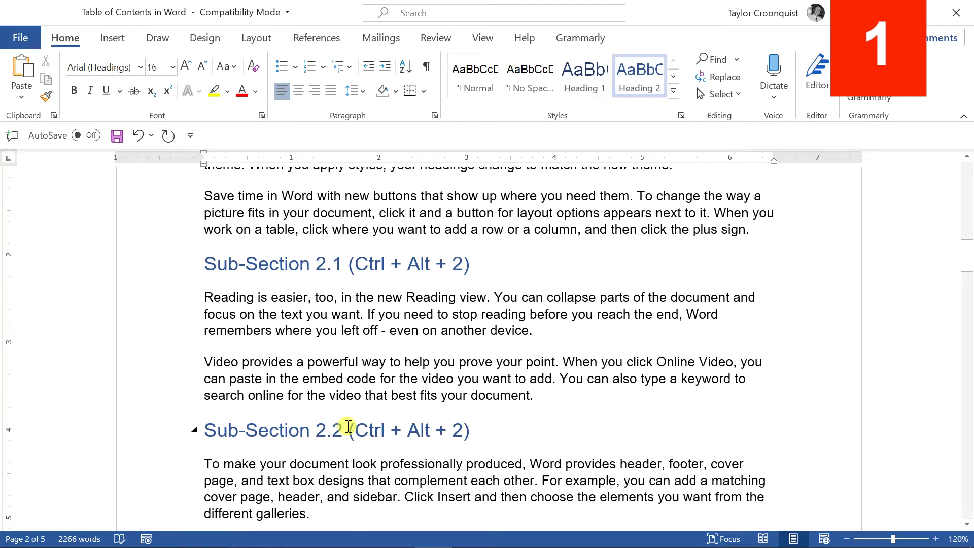
{"action": "left_click", "coordinate": [347, 264]}
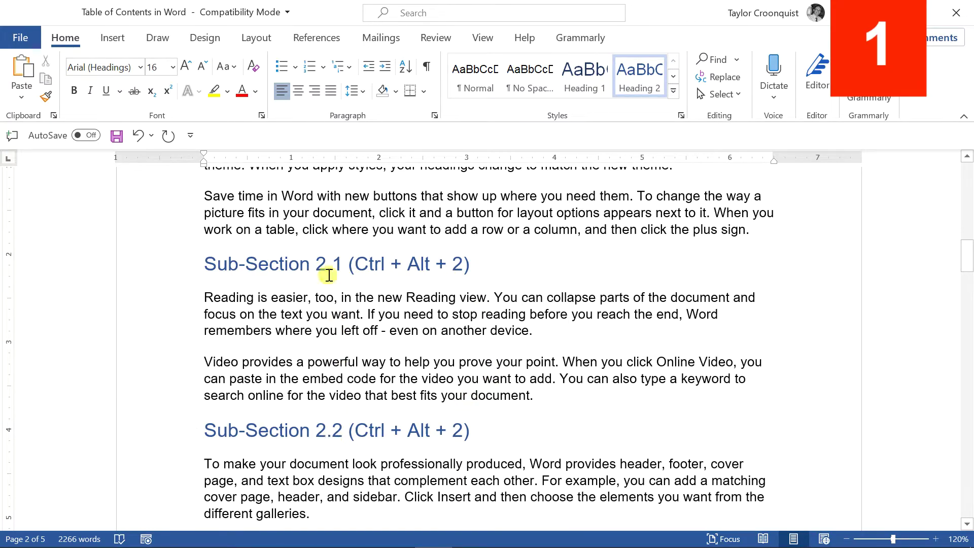
Browse the Design style set gallery without changing it, then select the Sub-Section 2.2 heading line
{"action": "left_click", "coordinate": [205, 37]}
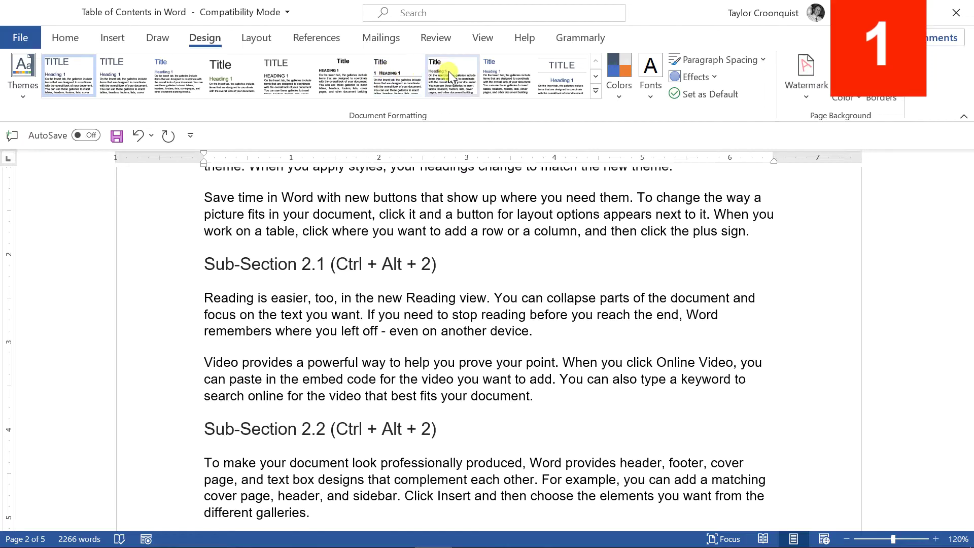
{"action": "left_click", "coordinate": [596, 88]}
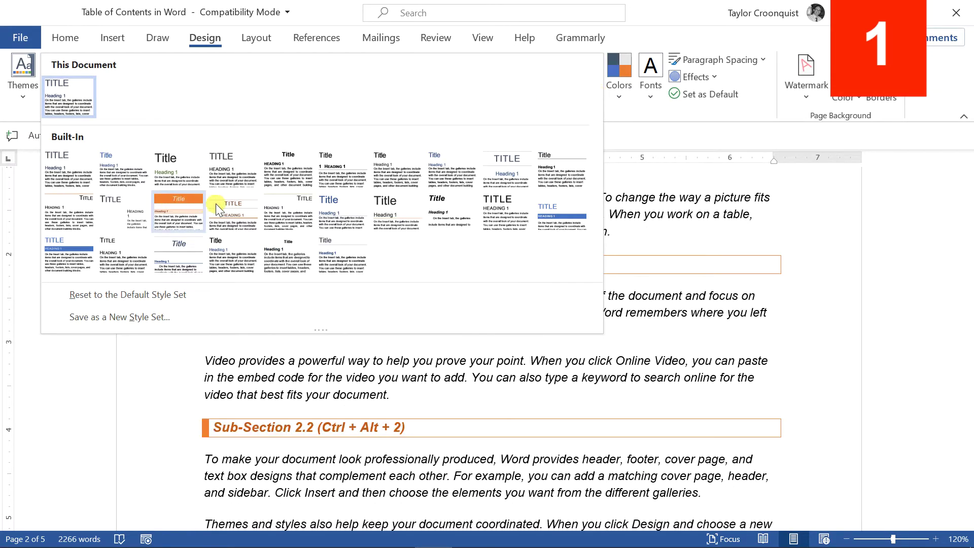
{"action": "left_click", "coordinate": [843, 247]}
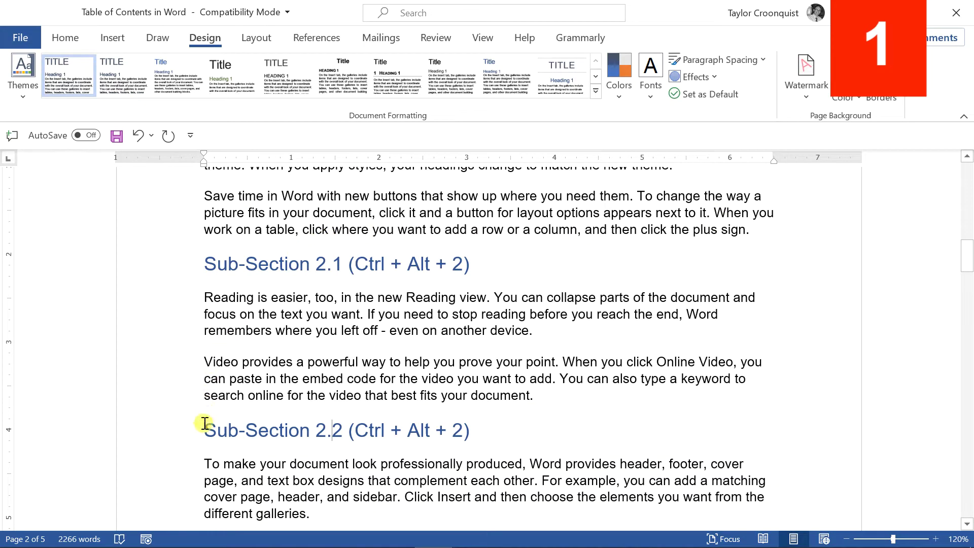
{"action": "left_click_drag", "start_coordinate": [224, 429], "coordinate": [467, 430]}
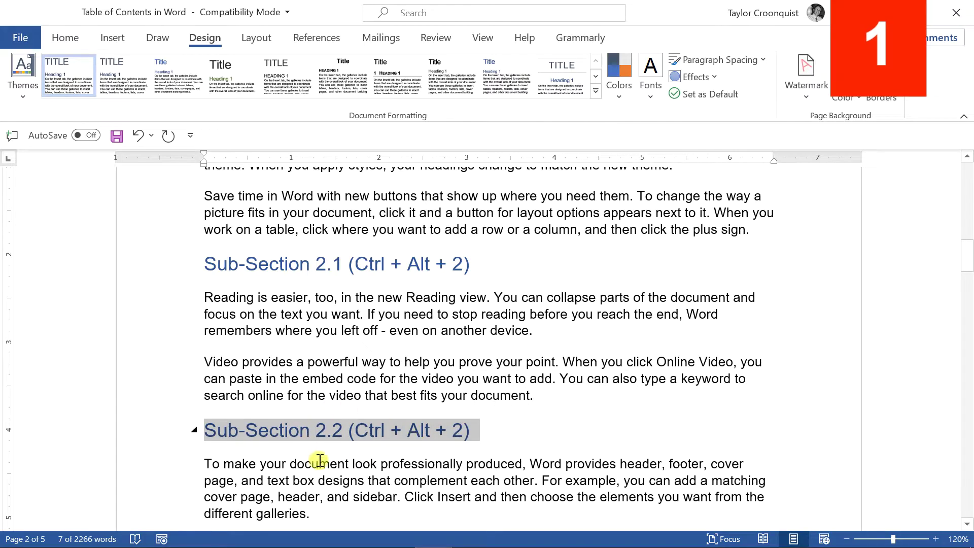
Make the selected Sub-Section 2.2 heading orange at 18 pt
{"action": "left_click", "coordinate": [61, 36]}
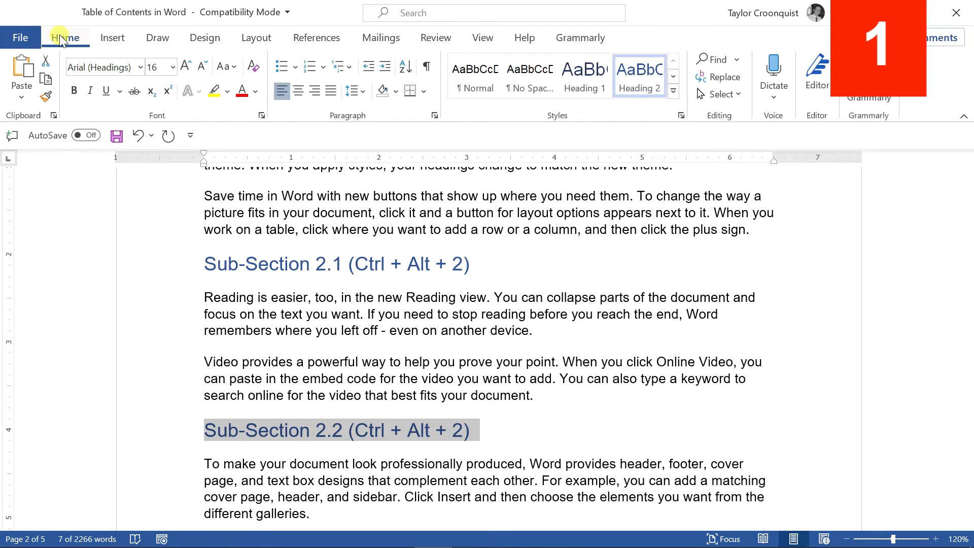
{"action": "left_click", "coordinate": [255, 91]}
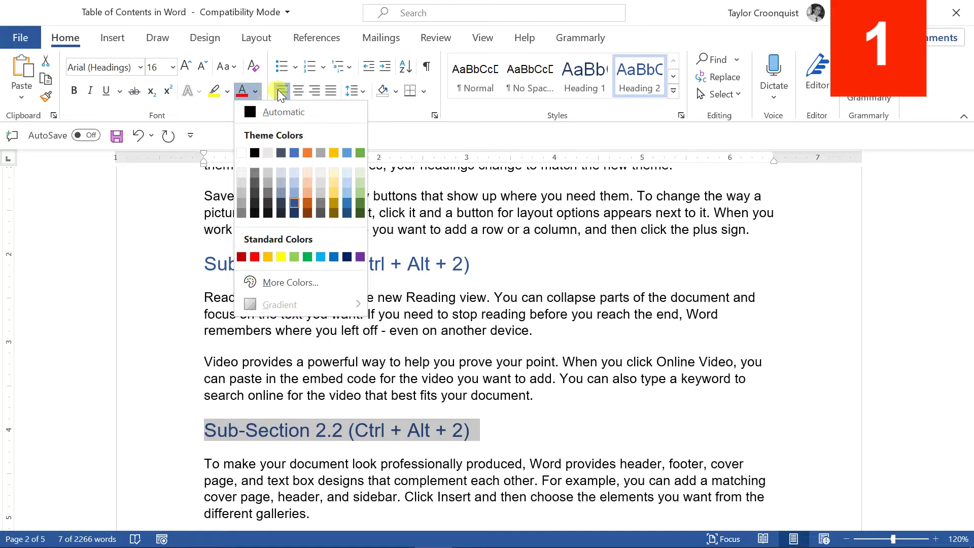
{"action": "left_click", "coordinate": [309, 154]}
{"action": "left_click", "coordinate": [161, 67]}
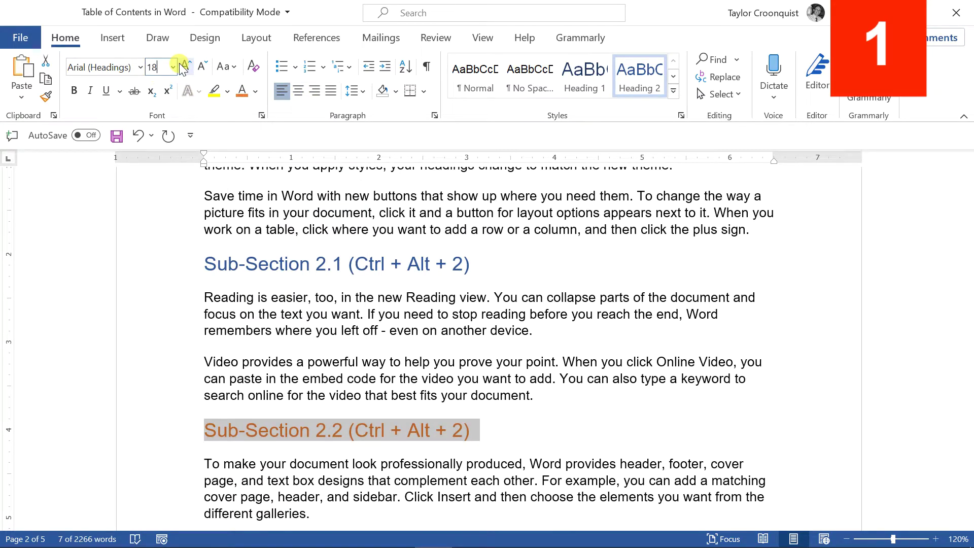
{"action": "key", "text": "Return"}
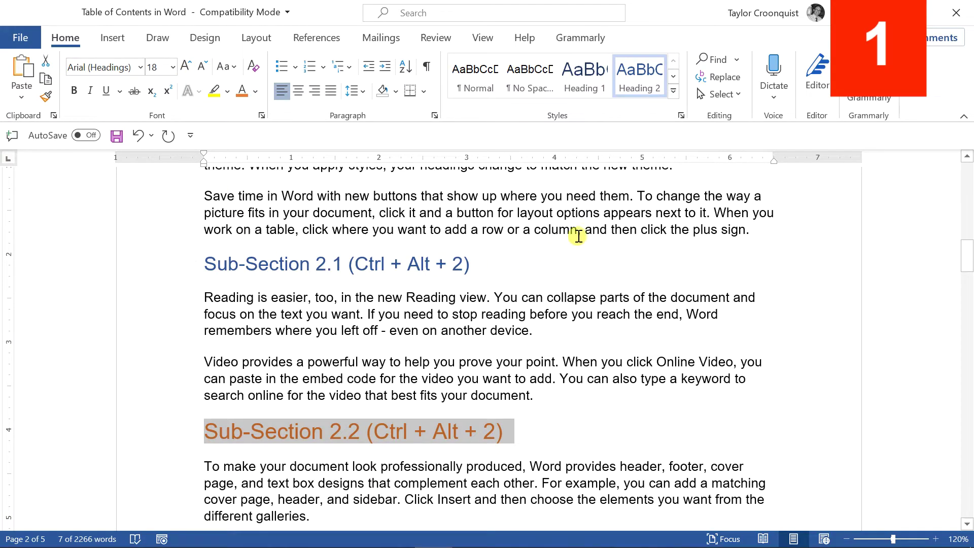
Update the Heading 2 style to match the orange 18 pt selection
{"action": "left_click", "coordinate": [673, 92]}
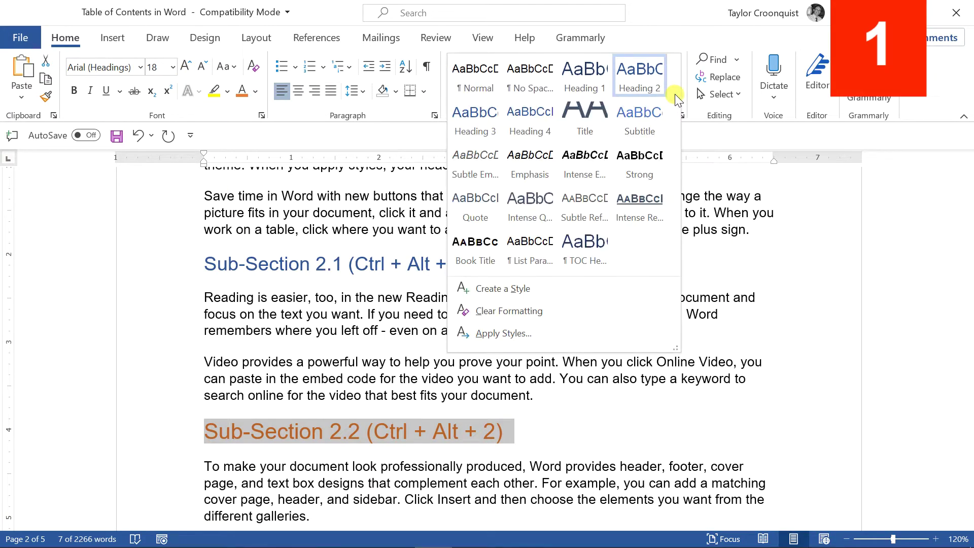
{"action": "right_click", "coordinate": [638, 68]}
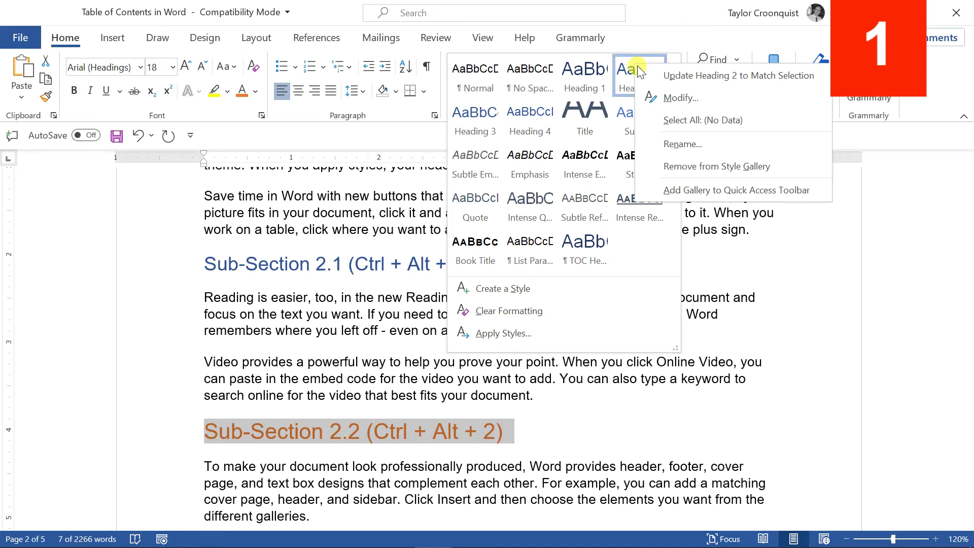
{"action": "left_click", "coordinate": [665, 75]}
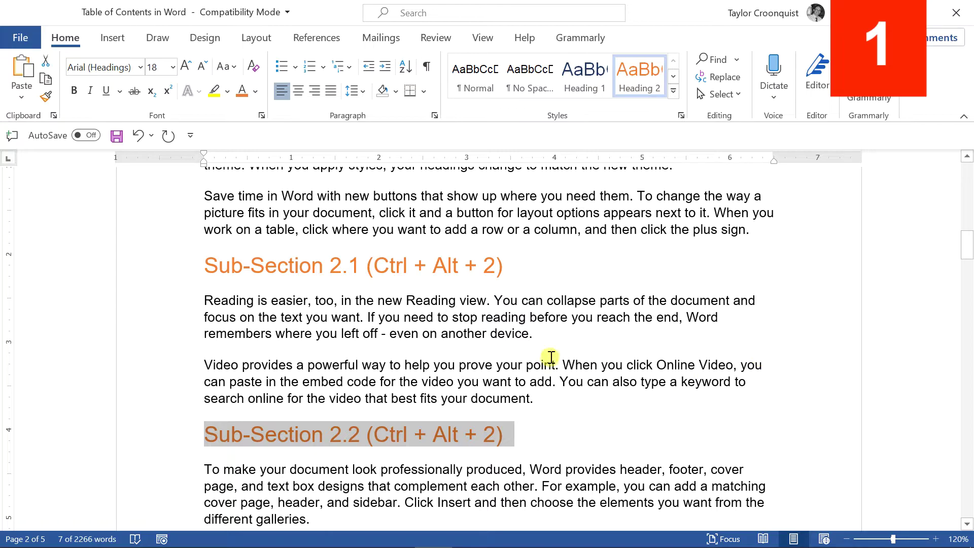
{"action": "left_click", "coordinate": [376, 266]}
{"action": "left_click", "coordinate": [380, 435]}
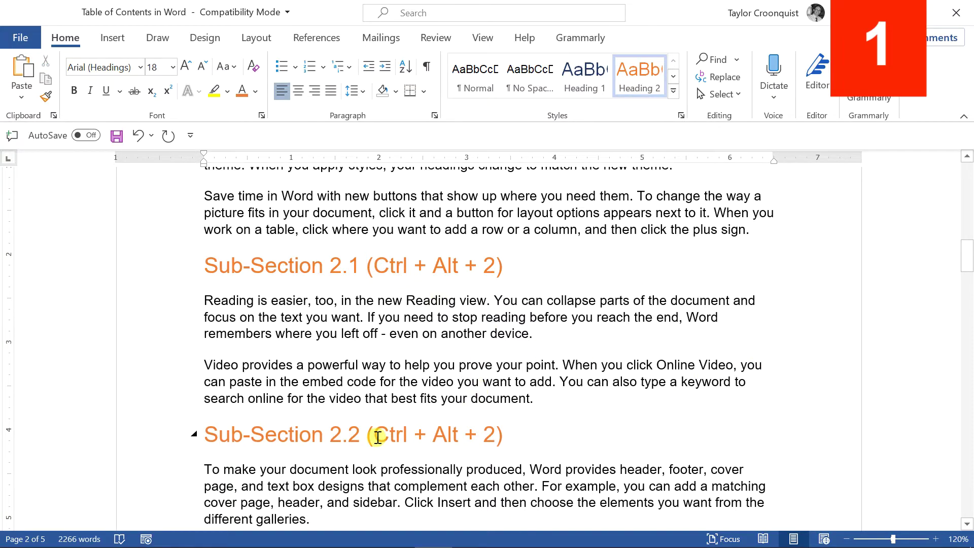
Apply Heading 3 to Sub-Section 2.2.1 and Heading 1 to Section 3
{"action": "scroll", "coordinate": [378, 437], "scroll_direction": "down", "scroll_amount": 7}
{"action": "left_click", "coordinate": [349, 339]}
{"action": "key", "text": "ctrl+alt+3"}
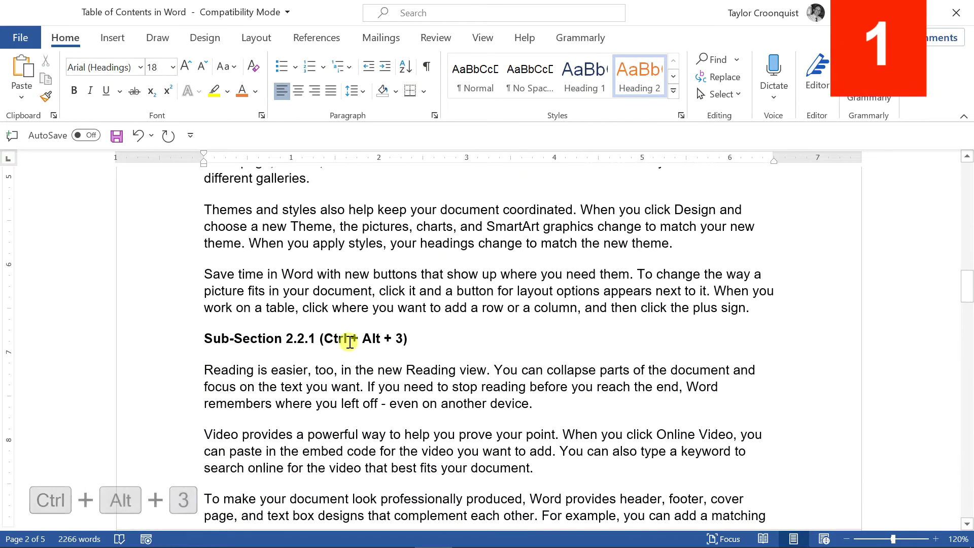
{"action": "scroll", "coordinate": [428, 347], "scroll_direction": "down", "scroll_amount": 7}
{"action": "left_click", "coordinate": [349, 319]}
{"action": "key", "text": "ctrl+alt+1"}
Apply Heading 1 to Section 4, then jump to the document start with Ctrl+Home
{"action": "scroll", "coordinate": [432, 366], "scroll_direction": "down", "scroll_amount": 7}
{"action": "left_click", "coordinate": [297, 362]}
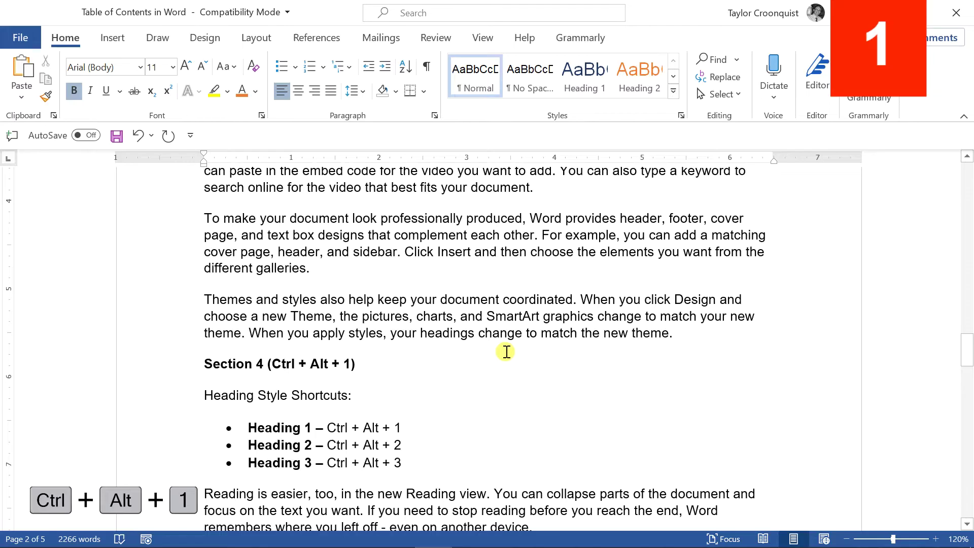
{"action": "key", "text": "ctrl+alt+1"}
{"action": "scroll", "coordinate": [487, 350], "scroll_direction": "down", "scroll_amount": 3}
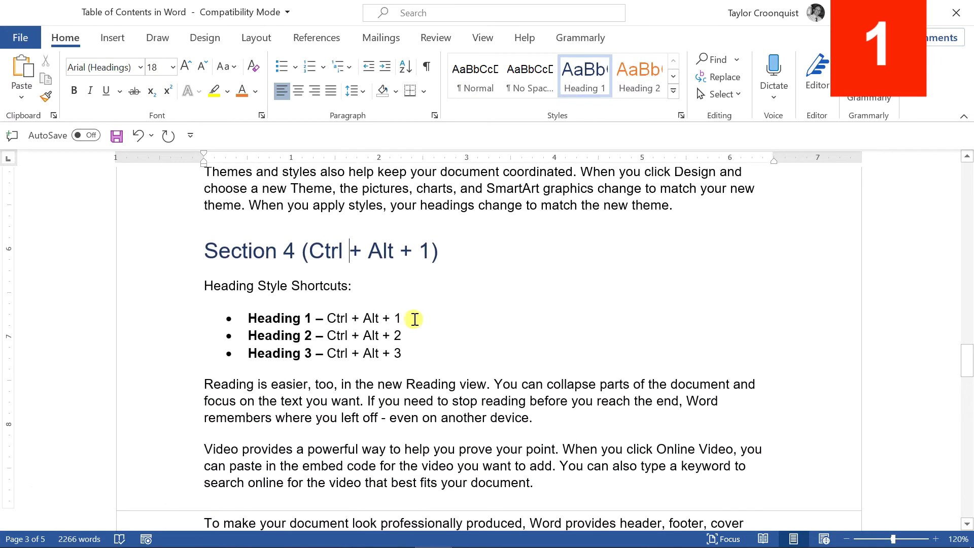
{"action": "left_click", "coordinate": [409, 318]}
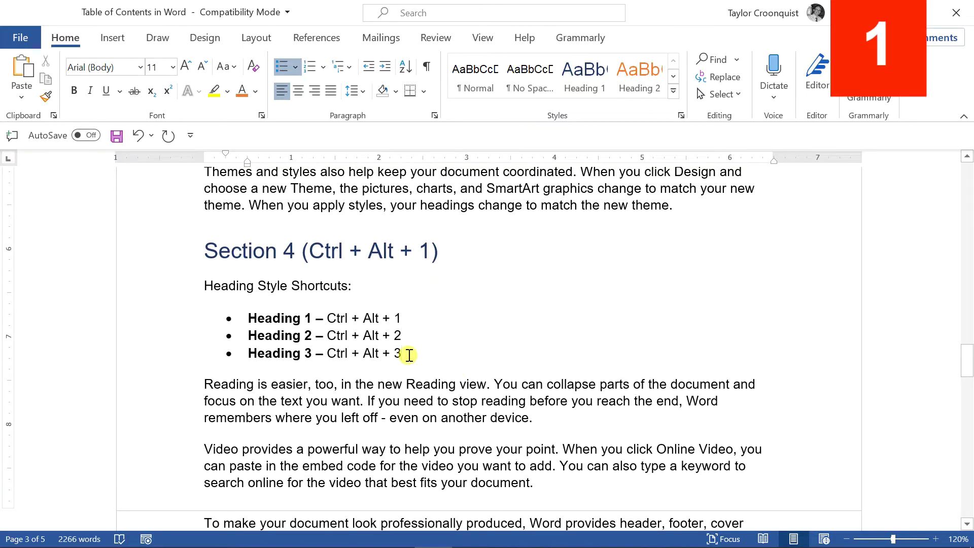
{"action": "key", "text": "ctrl+Home"}
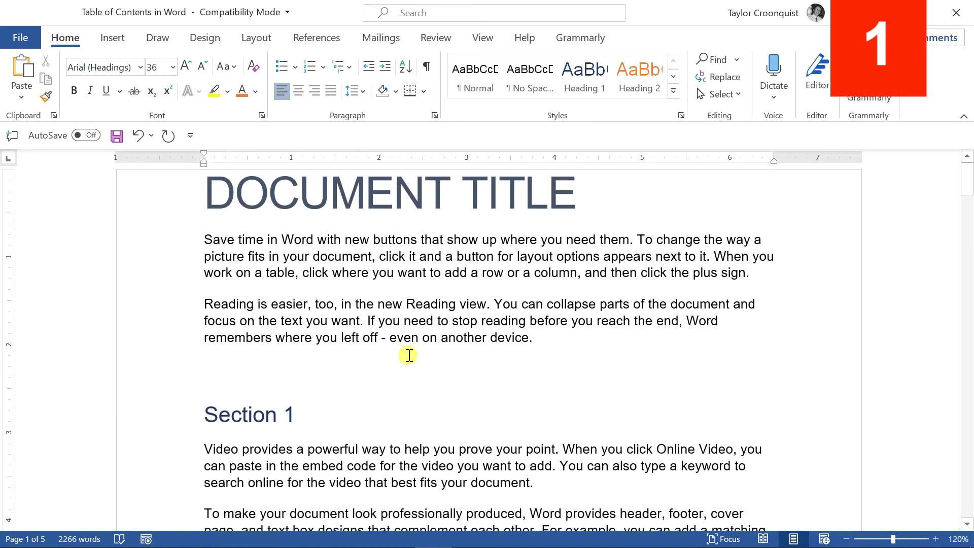
Insert Automatic Table 1 on the blank line above Section 1
{"action": "left_click", "coordinate": [220, 373]}
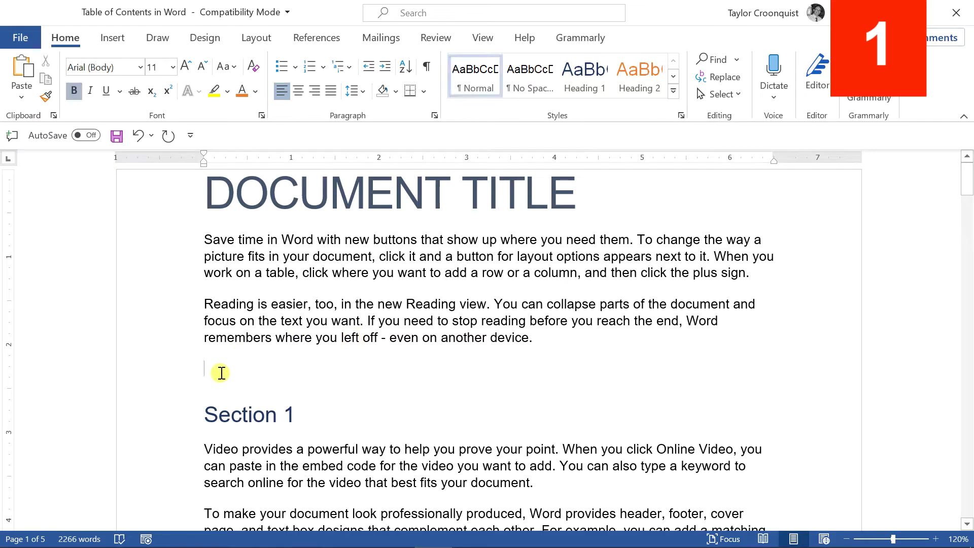
{"action": "left_click", "coordinate": [317, 38]}
{"action": "left_click", "coordinate": [31, 91]}
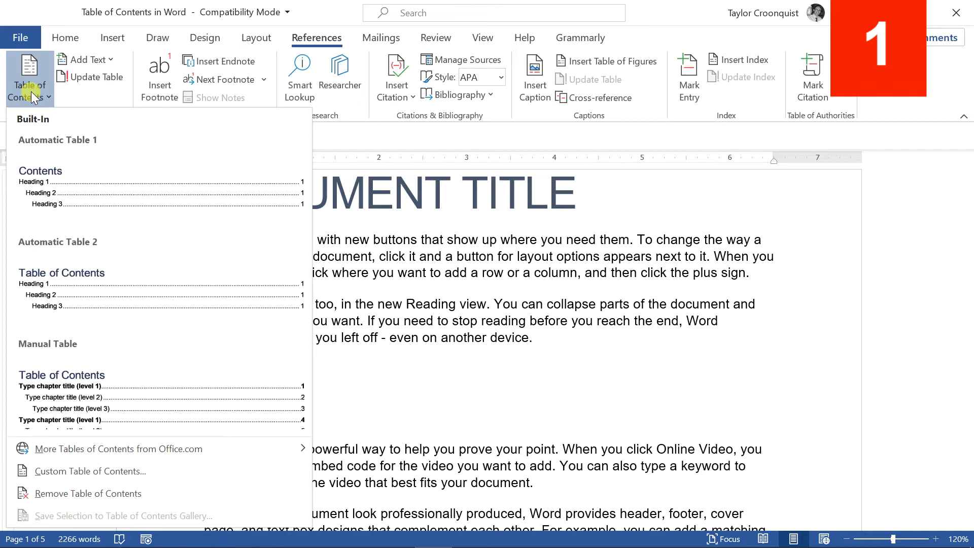
{"action": "left_click", "coordinate": [180, 187]}
{"action": "scroll", "coordinate": [493, 282], "scroll_direction": "up", "scroll_amount": 6}
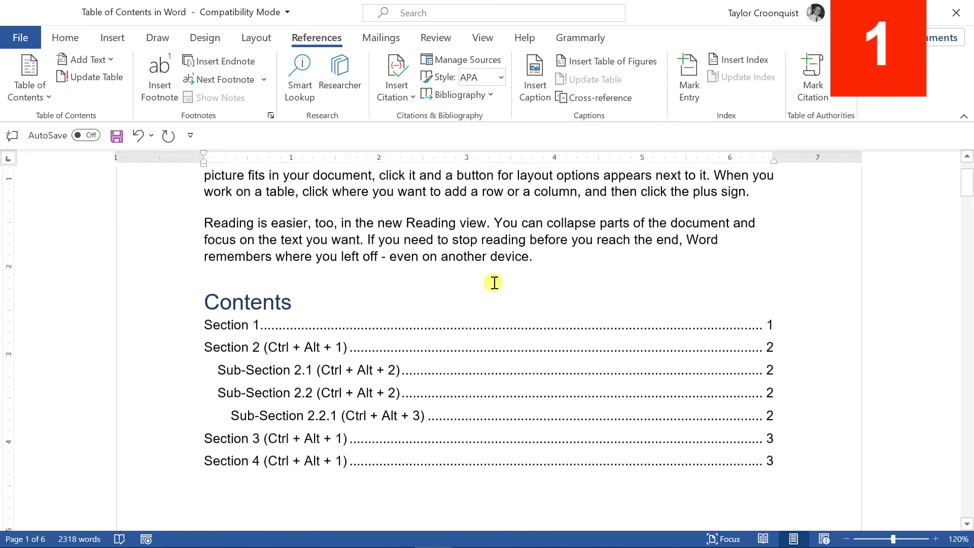
{"action": "scroll", "coordinate": [349, 271], "scroll_direction": "up", "scroll_amount": 2}
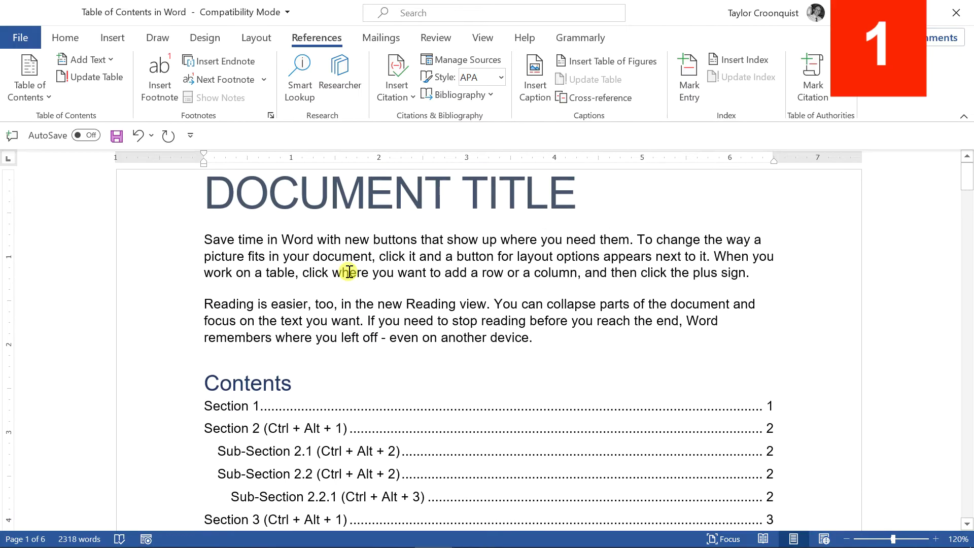
{"action": "left_click_drag", "start_coordinate": [253, 193], "coordinate": [571, 204]}
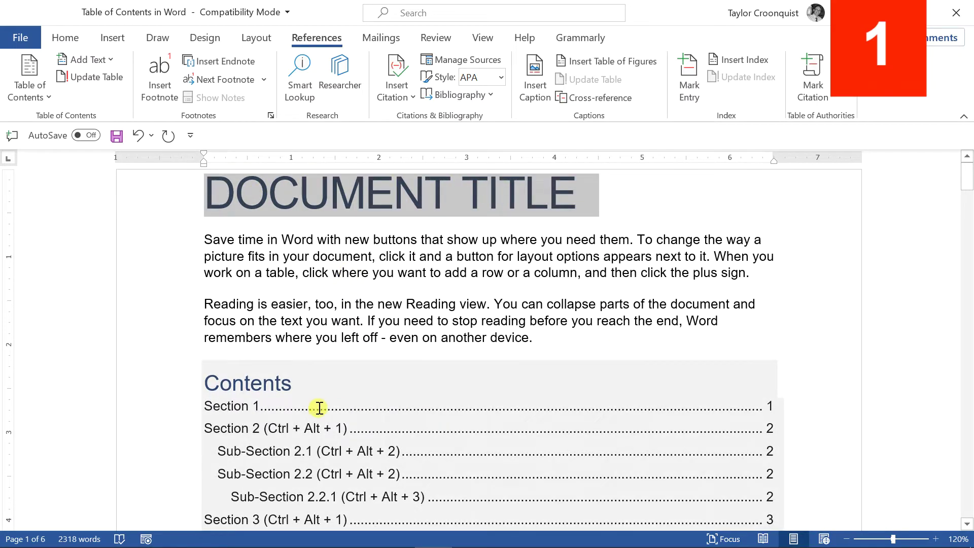
{"action": "left_click", "coordinate": [246, 400]}
{"action": "left_click", "coordinate": [581, 339]}
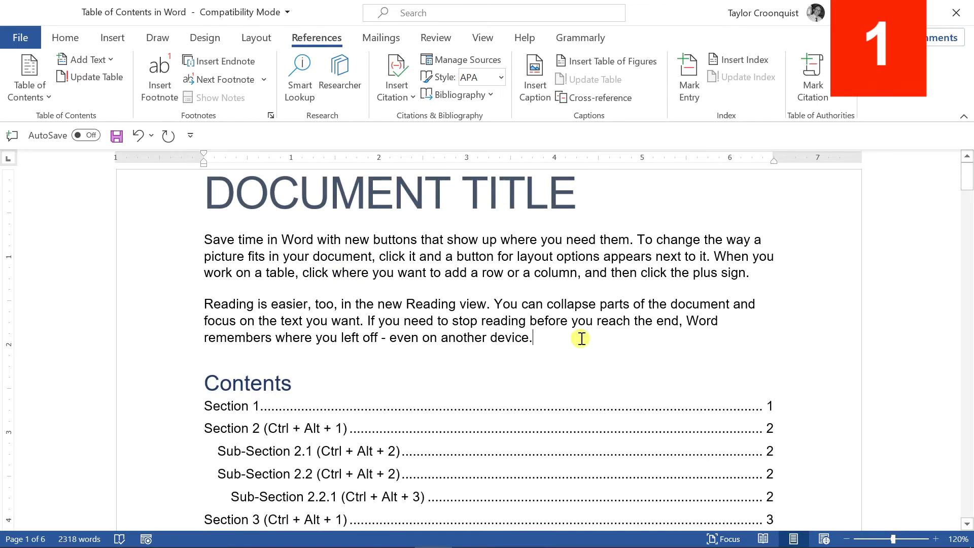
{"action": "scroll", "coordinate": [580, 337], "scroll_direction": "down", "scroll_amount": 5}
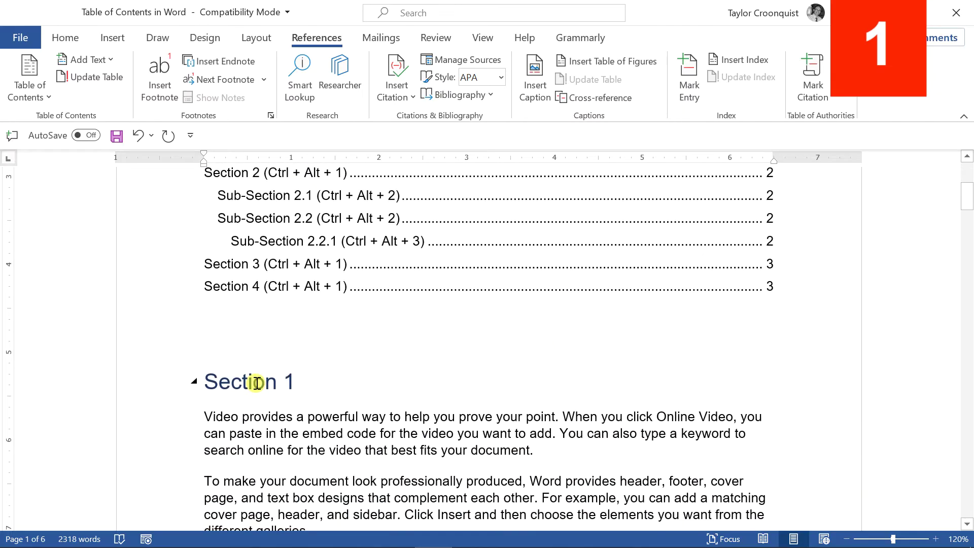
{"action": "left_click", "coordinate": [254, 382]}
{"action": "scroll", "coordinate": [309, 373], "scroll_direction": "down", "scroll_amount": 1}
{"action": "scroll", "coordinate": [312, 373], "scroll_direction": "down", "scroll_amount": 12}
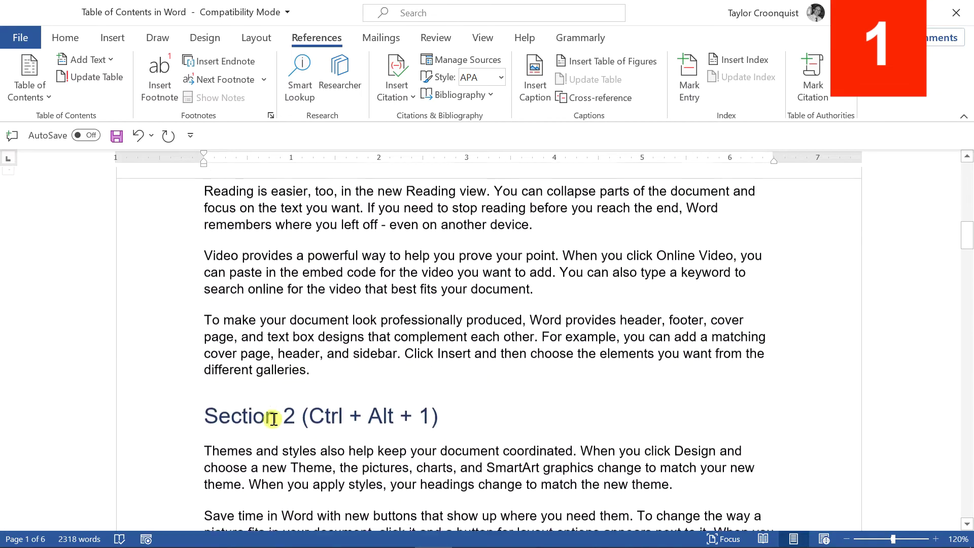
{"action": "scroll", "coordinate": [412, 365], "scroll_direction": "up", "scroll_amount": 15}
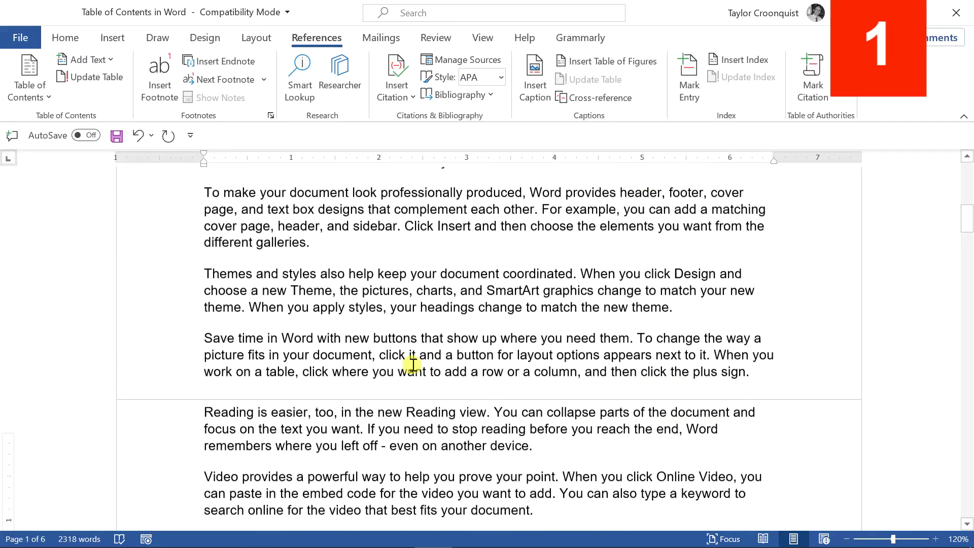
{"action": "scroll", "coordinate": [413, 365], "scroll_direction": "up", "scroll_amount": 3}
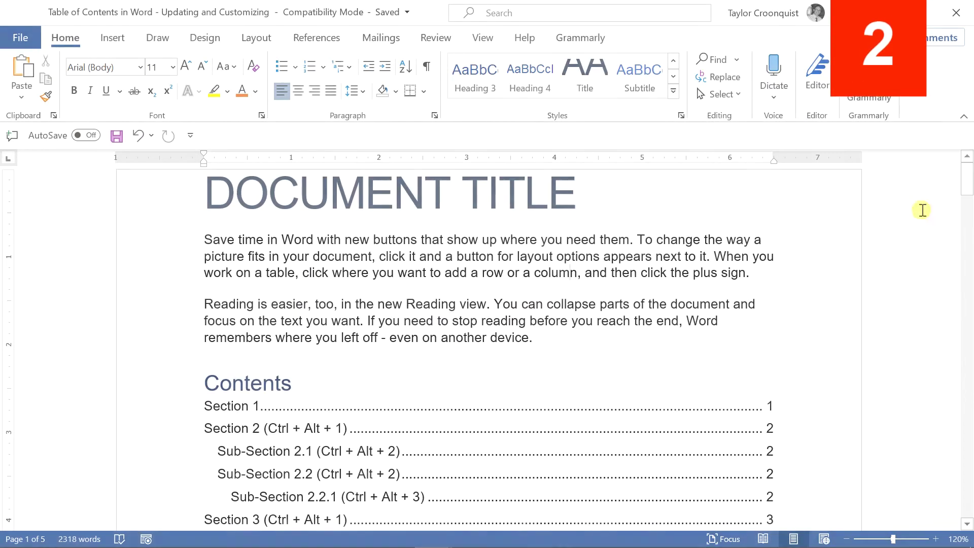
Add a Heading 2 'Section 1.2' heading after the paragraph ending 'galleries.'
{"action": "left_click", "coordinate": [369, 391]}
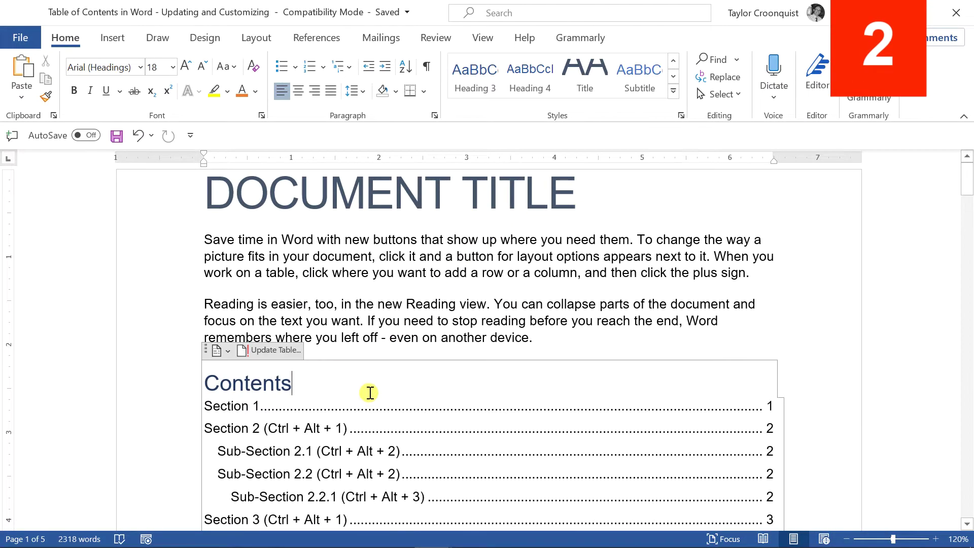
{"action": "scroll", "coordinate": [369, 391], "scroll_direction": "down", "scroll_amount": 5}
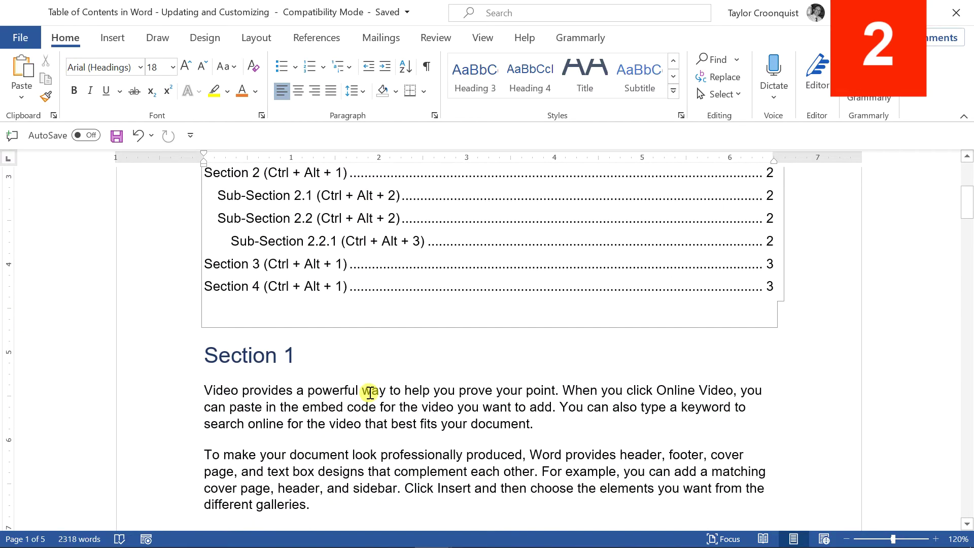
{"action": "left_click_drag", "start_coordinate": [299, 354], "coordinate": [243, 353]}
{"action": "scroll", "coordinate": [387, 374], "scroll_direction": "down", "scroll_amount": 2}
{"action": "left_click", "coordinate": [364, 420]}
{"action": "key", "text": "Return"}
{"action": "type", "text": "Section 1"}
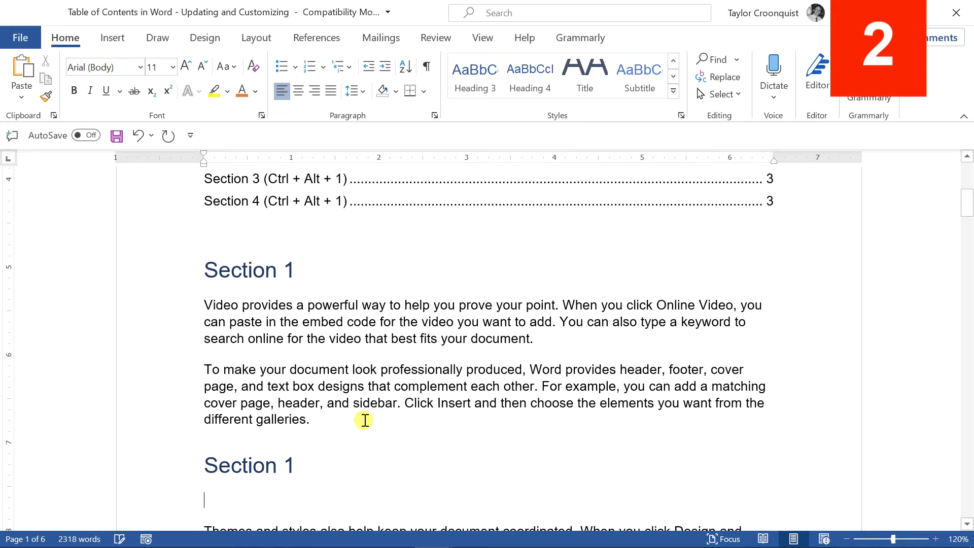
{"action": "type", "text": ".2"}
{"action": "key", "text": "ctrl+alt+2"}
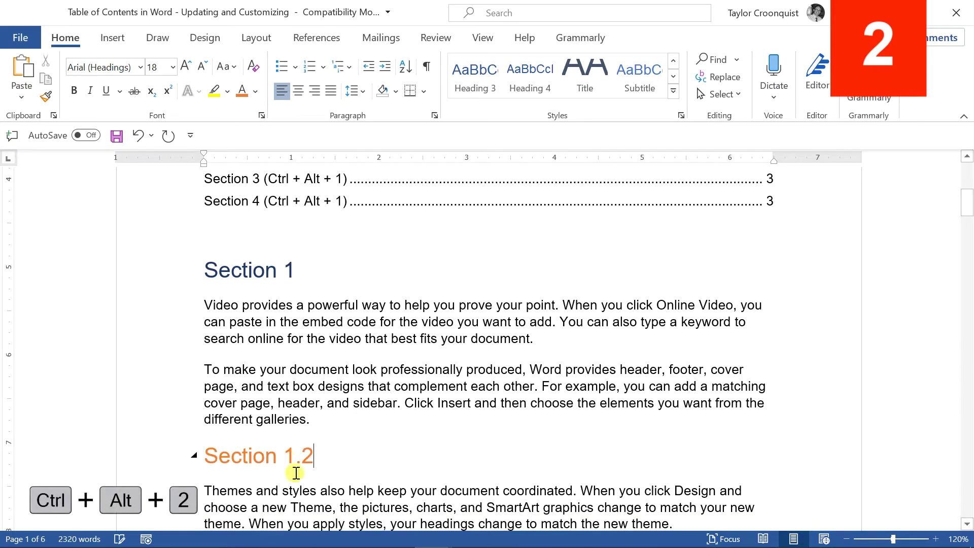
Copy the Section 1.2 heading after the 'plus sign.' paragraph to create Section 1.3
{"action": "left_click", "coordinate": [200, 455]}
{"action": "left_click", "coordinate": [345, 462]}
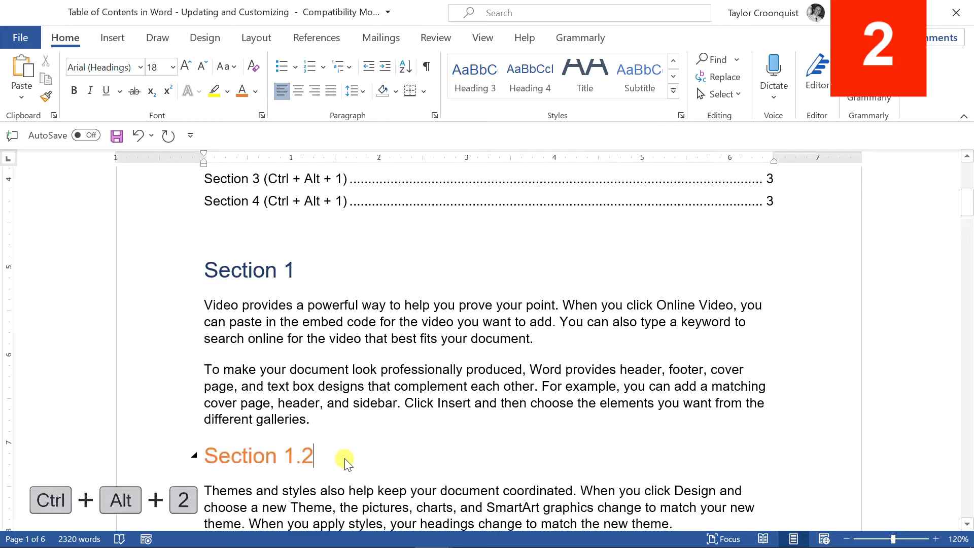
{"action": "triple_click", "coordinate": [219, 454]}
{"action": "key", "text": "ctrl+c"}
{"action": "scroll", "coordinate": [440, 436], "scroll_direction": "down", "scroll_amount": 4}
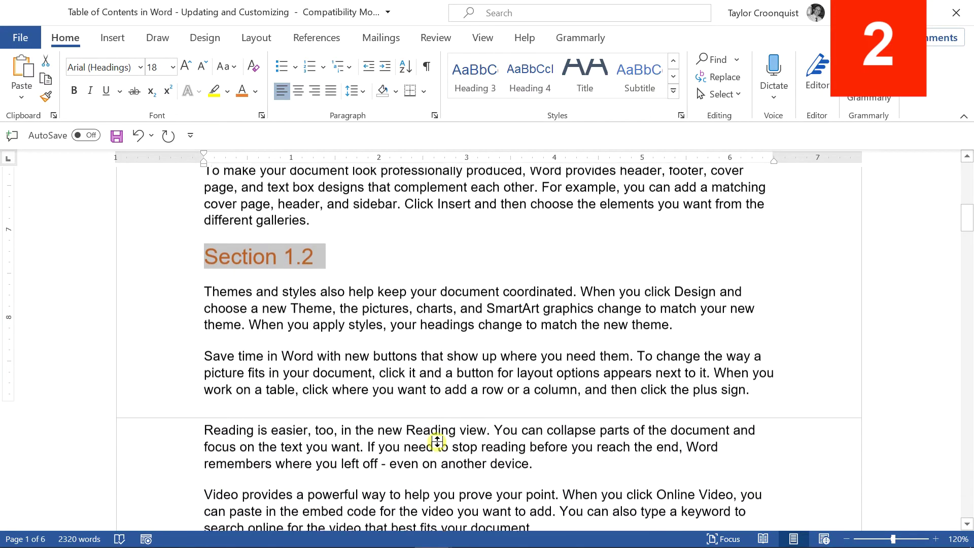
{"action": "left_click", "coordinate": [765, 377]}
{"action": "key", "text": "Return"}
{"action": "key", "text": "ctrl+v"}
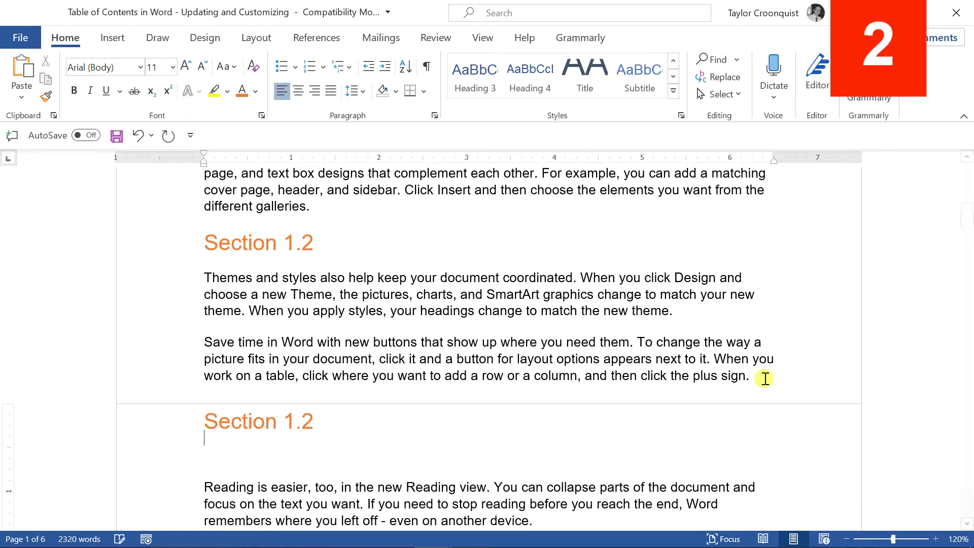
{"action": "key", "text": "BackSpace"}
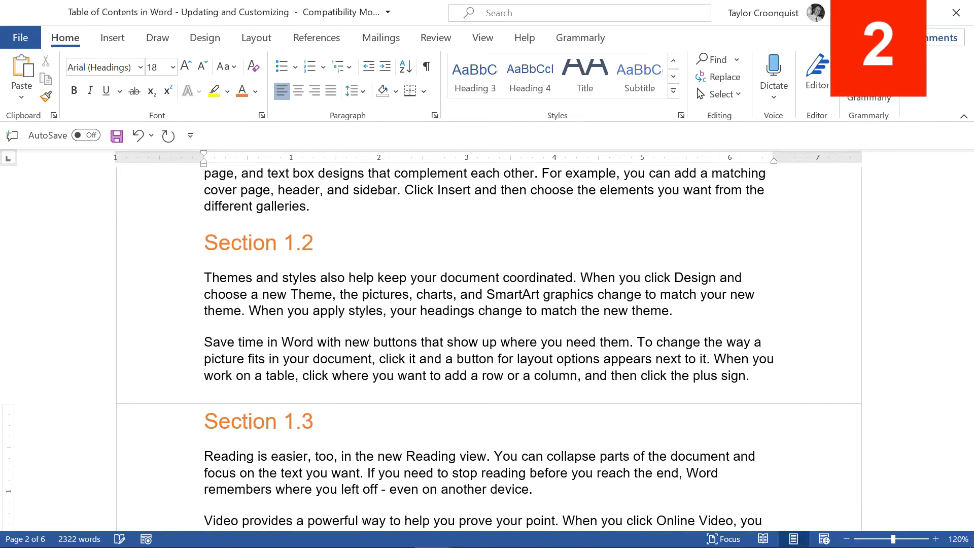
{"action": "scroll", "coordinate": [394, 392], "scroll_direction": "up", "scroll_amount": 6}
{"action": "scroll", "coordinate": [393, 392], "scroll_direction": "up", "scroll_amount": 4}
Change the document title to Heading 1 with Ctrl+Alt+1 and save with Ctrl+S
{"action": "left_click", "coordinate": [353, 199]}
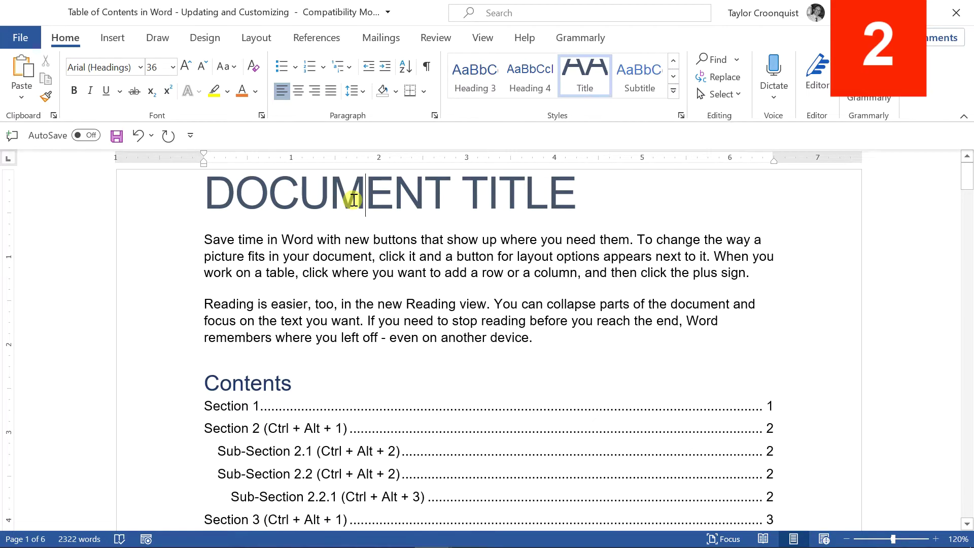
{"action": "key", "text": "ctrl+alt+1"}
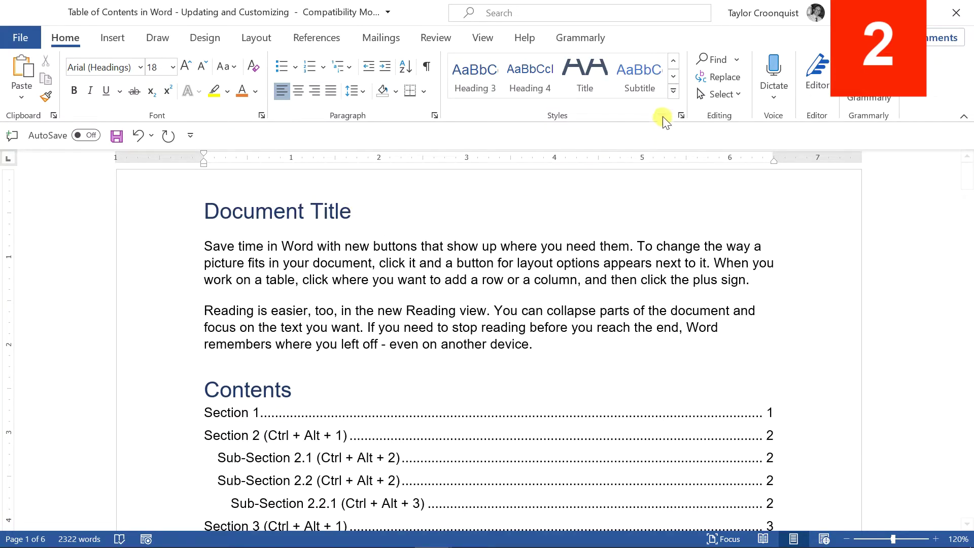
{"action": "left_click", "coordinate": [673, 90]}
{"action": "left_click", "coordinate": [586, 76]}
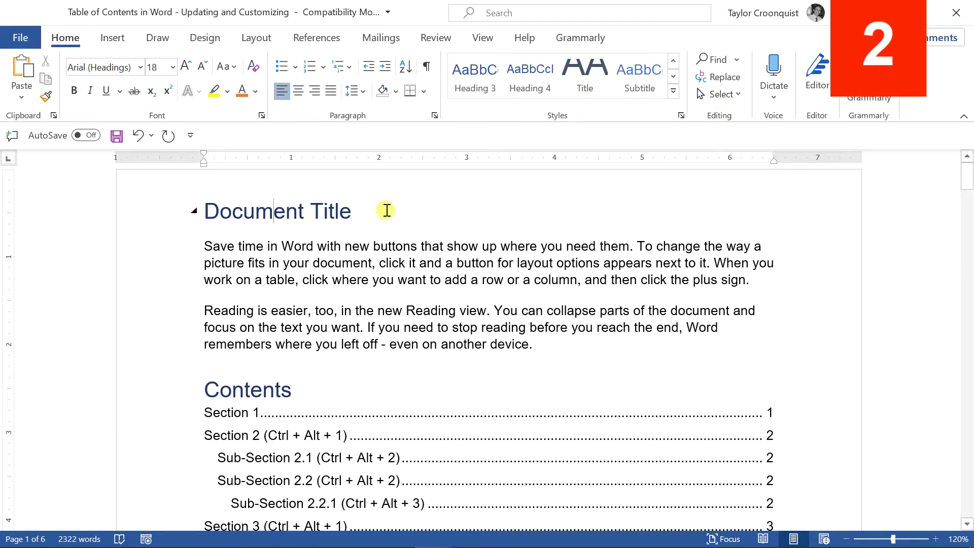
{"action": "left_click", "coordinate": [329, 210]}
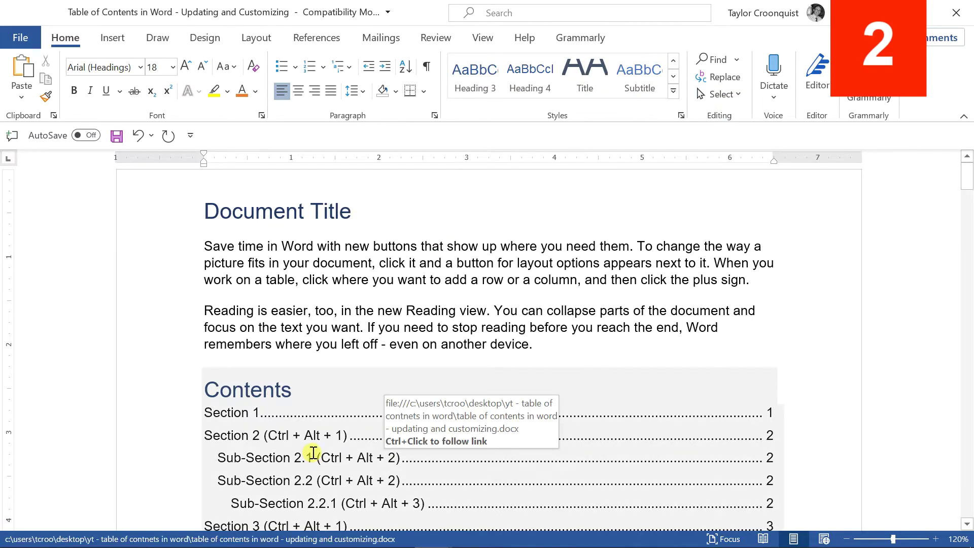
{"action": "left_click_drag", "start_coordinate": [227, 212], "coordinate": [391, 216]}
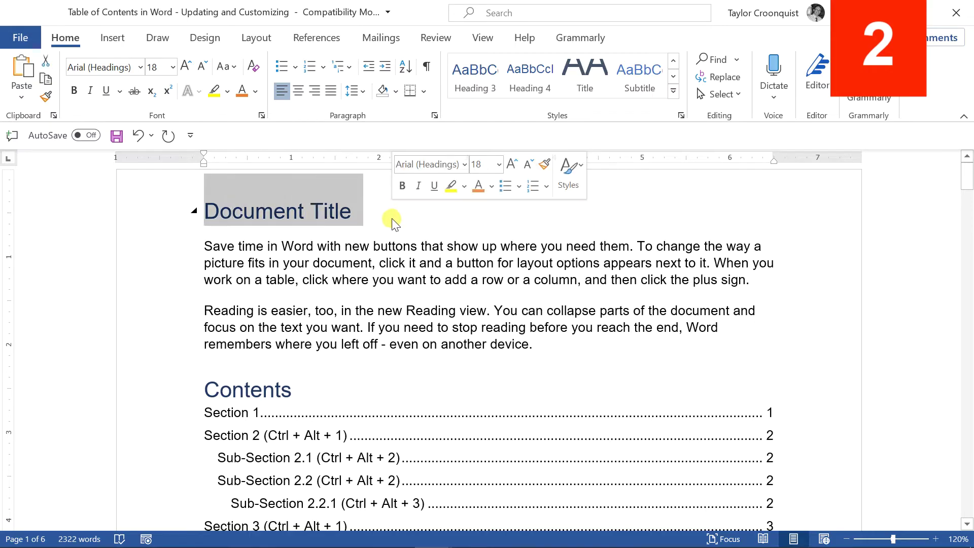
{"action": "scroll", "coordinate": [393, 218], "scroll_direction": "down", "scroll_amount": 3}
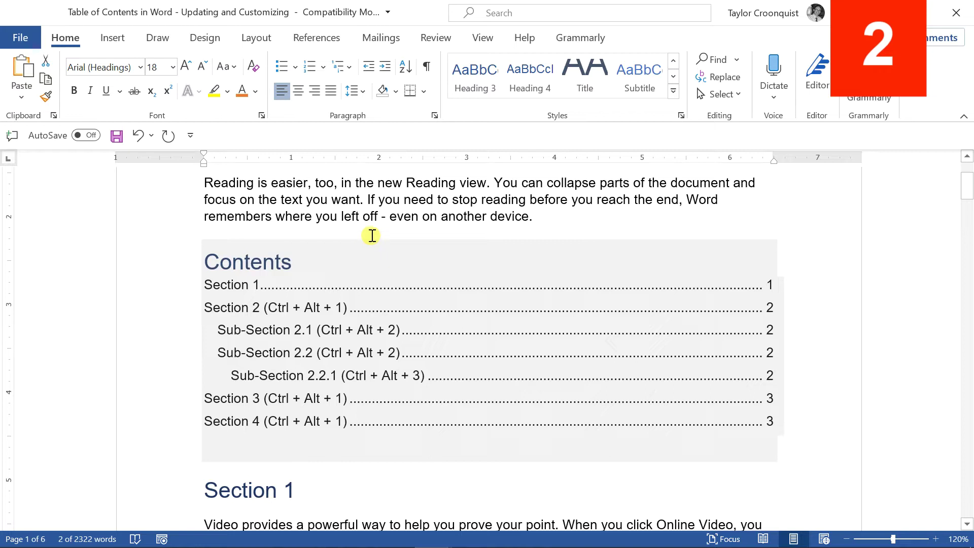
{"action": "left_click", "coordinate": [387, 199]}
{"action": "key", "text": "ctrl+s"}
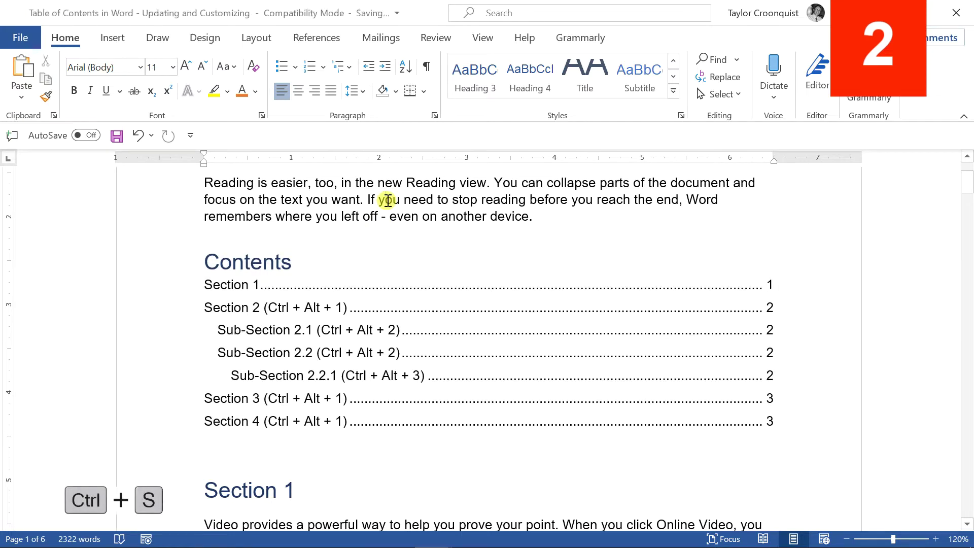
{"action": "left_click", "coordinate": [336, 289]}
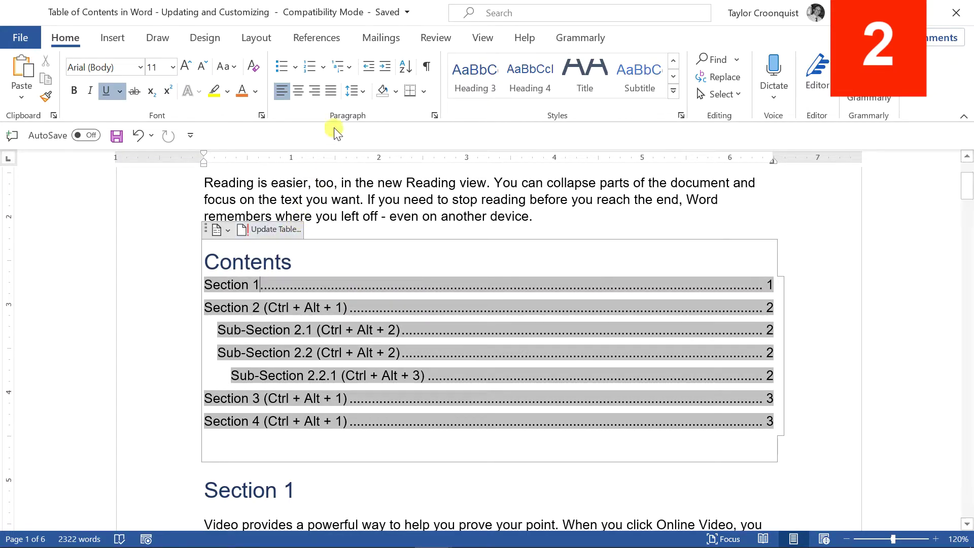
Update the table of contents page numbers only, then rebuild the entire table
{"action": "left_click", "coordinate": [330, 38]}
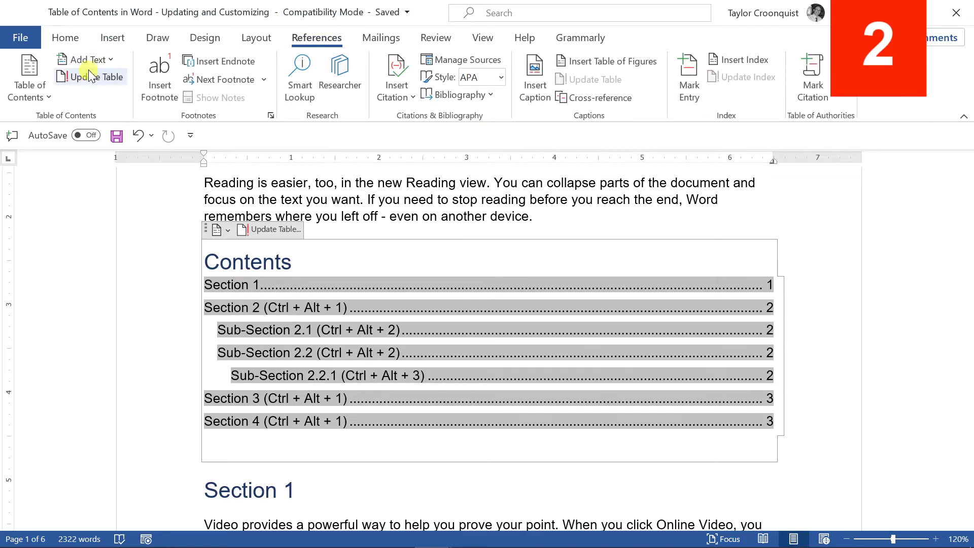
{"action": "left_click", "coordinate": [271, 229]}
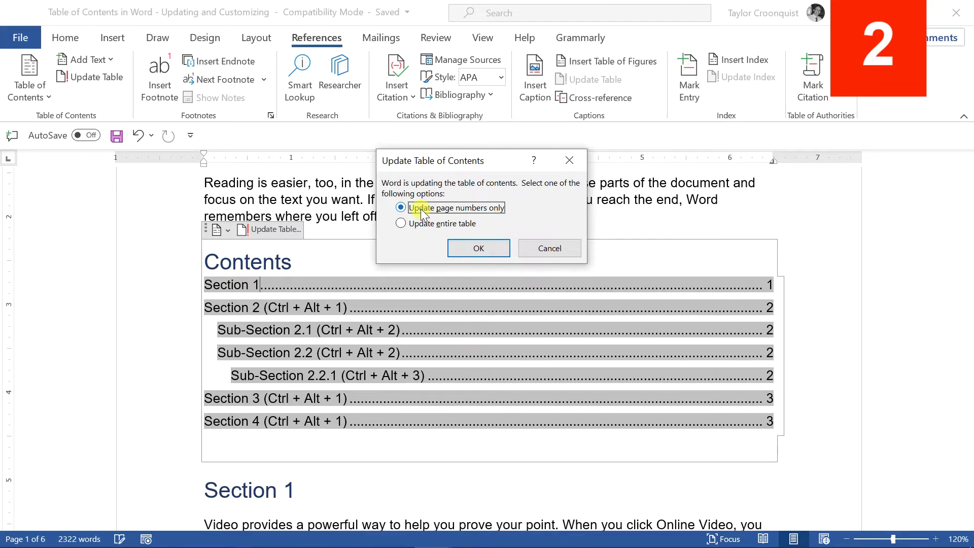
{"action": "left_click", "coordinate": [464, 247]}
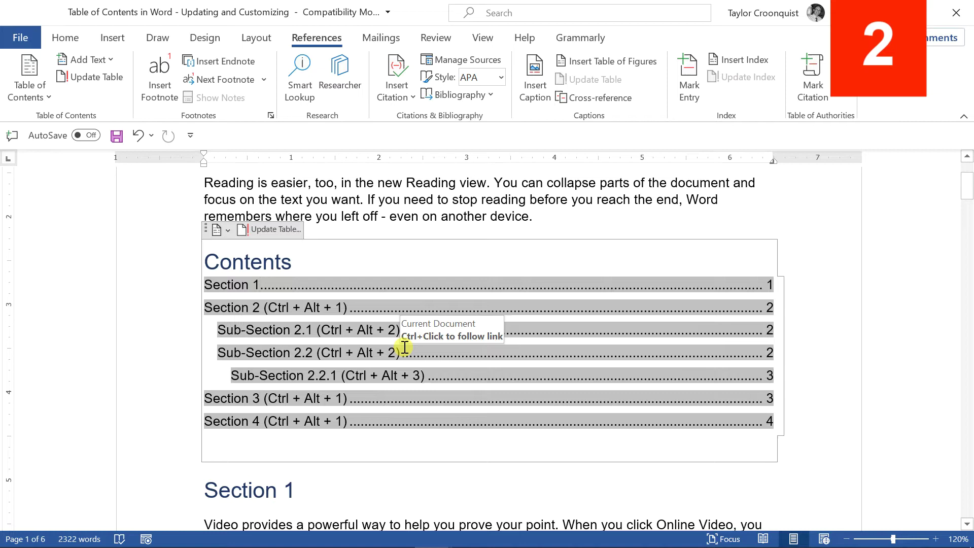
{"action": "left_click", "coordinate": [288, 229]}
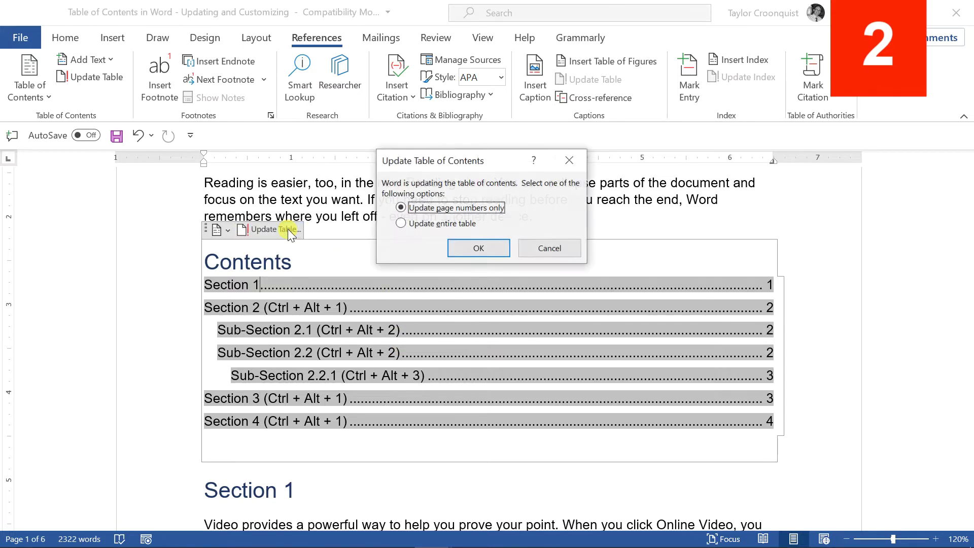
{"action": "left_click", "coordinate": [431, 224]}
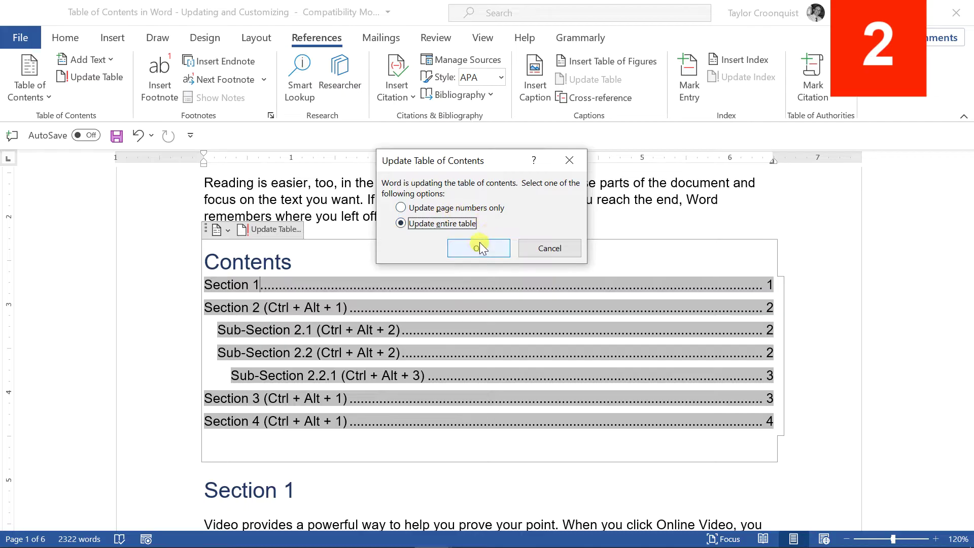
{"action": "left_click", "coordinate": [477, 248]}
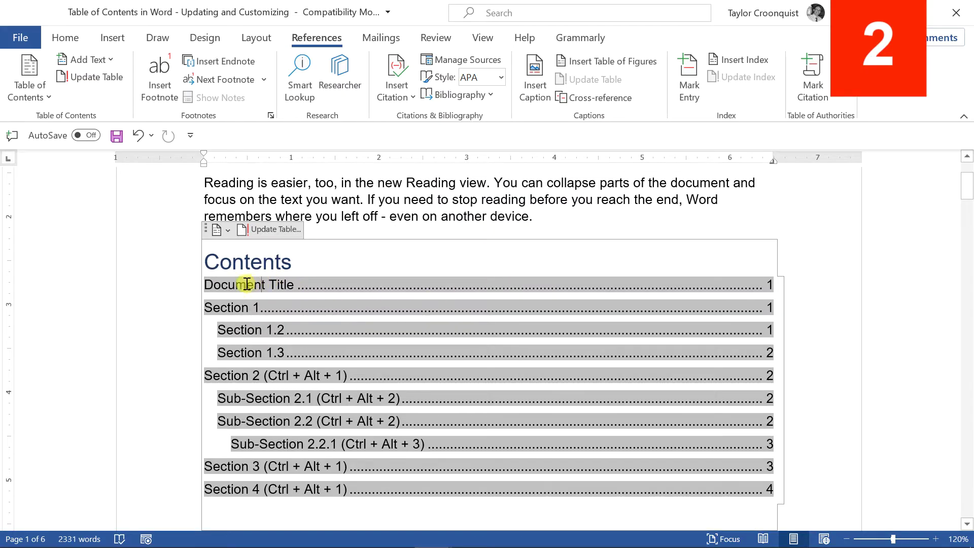
{"action": "left_click_drag", "start_coordinate": [235, 284], "coordinate": [284, 286]}
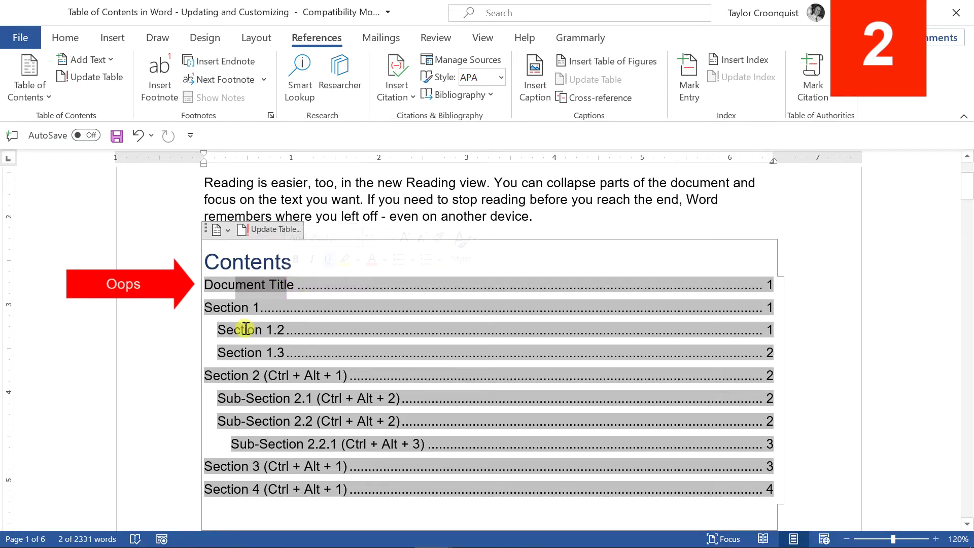
Return the Document Title heading to the Title style
{"action": "left_click", "coordinate": [257, 353]}
{"action": "scroll", "coordinate": [374, 319], "scroll_direction": "up", "scroll_amount": 3}
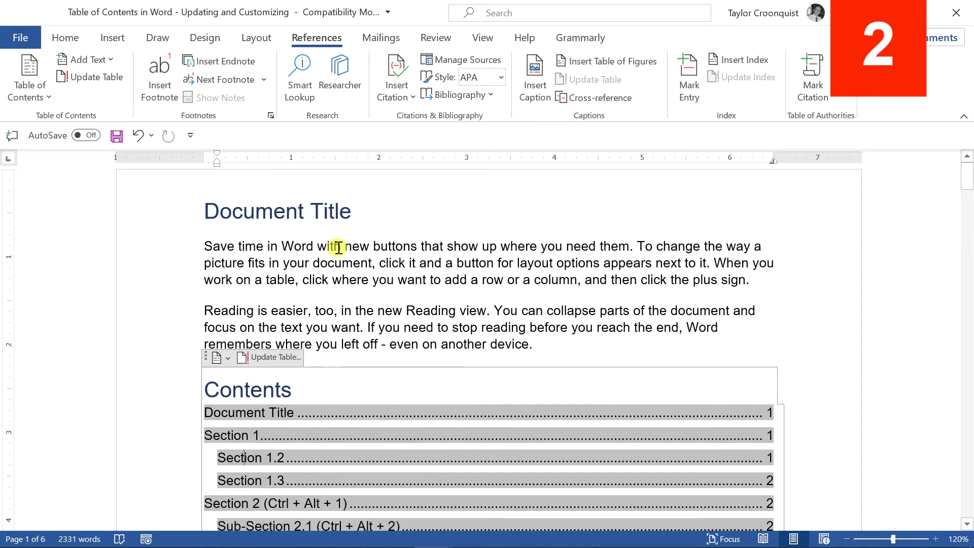
{"action": "left_click", "coordinate": [269, 210]}
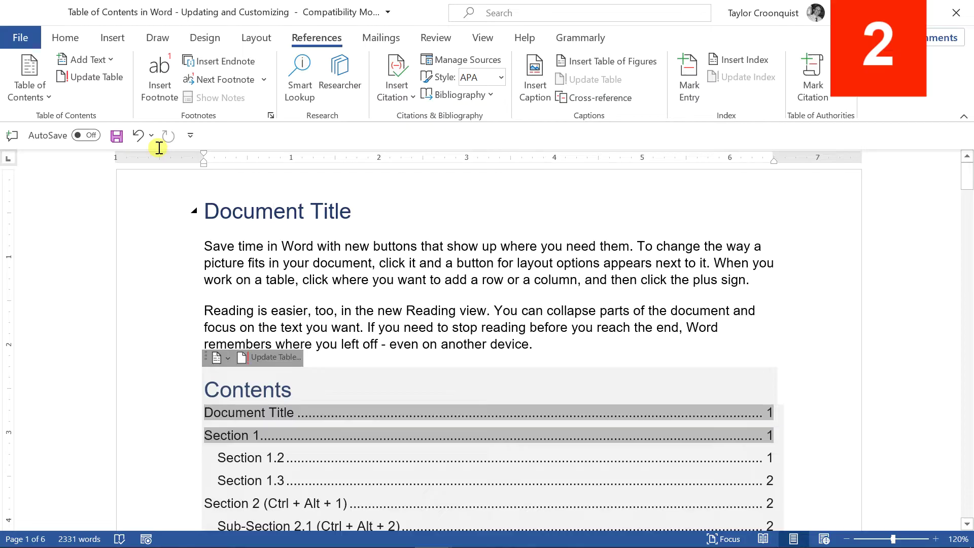
{"action": "left_click", "coordinate": [66, 38]}
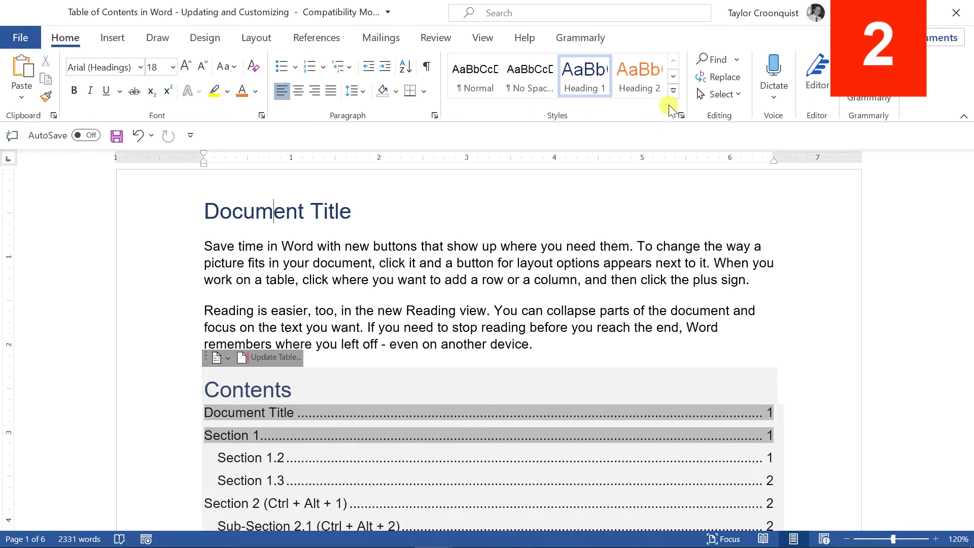
{"action": "left_click", "coordinate": [674, 91]}
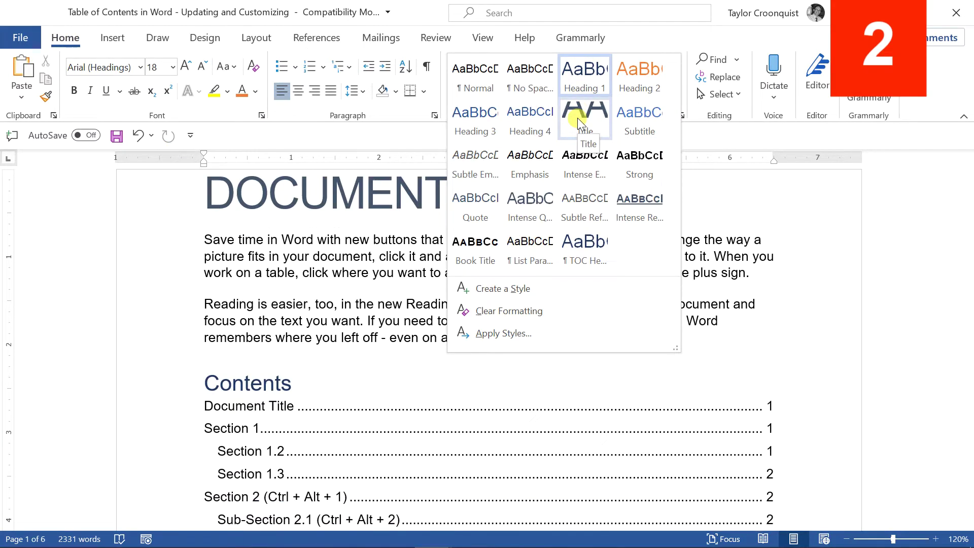
{"action": "left_click", "coordinate": [577, 118]}
Rebuild the entire table of contents so it starts at Section 1, then check its entries
{"action": "left_click", "coordinate": [326, 429]}
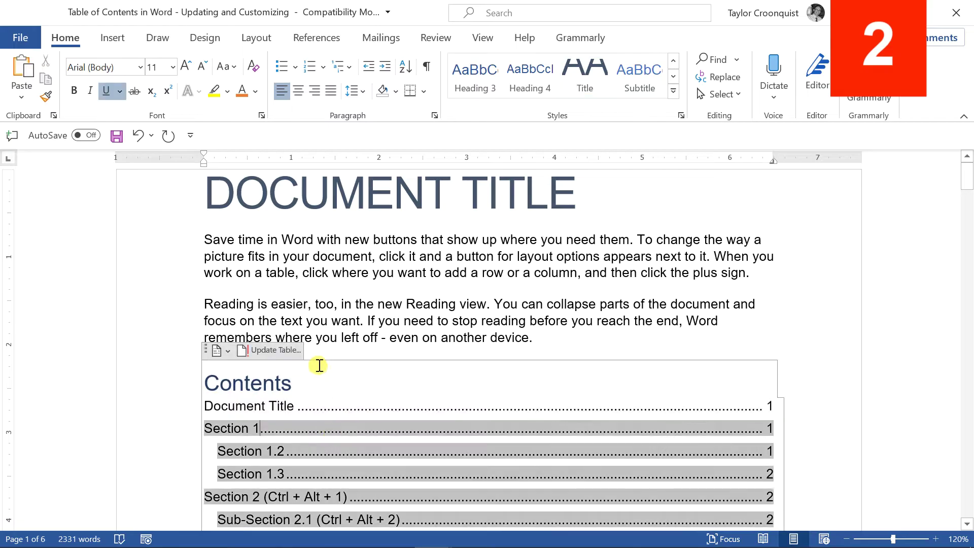
{"action": "left_click", "coordinate": [282, 351]}
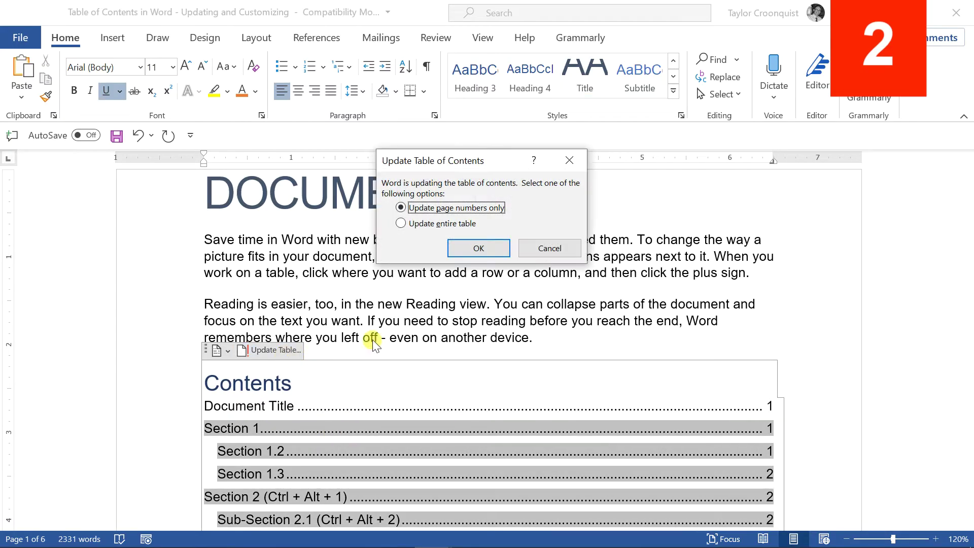
{"action": "left_click", "coordinate": [420, 225]}
{"action": "left_click", "coordinate": [485, 247]}
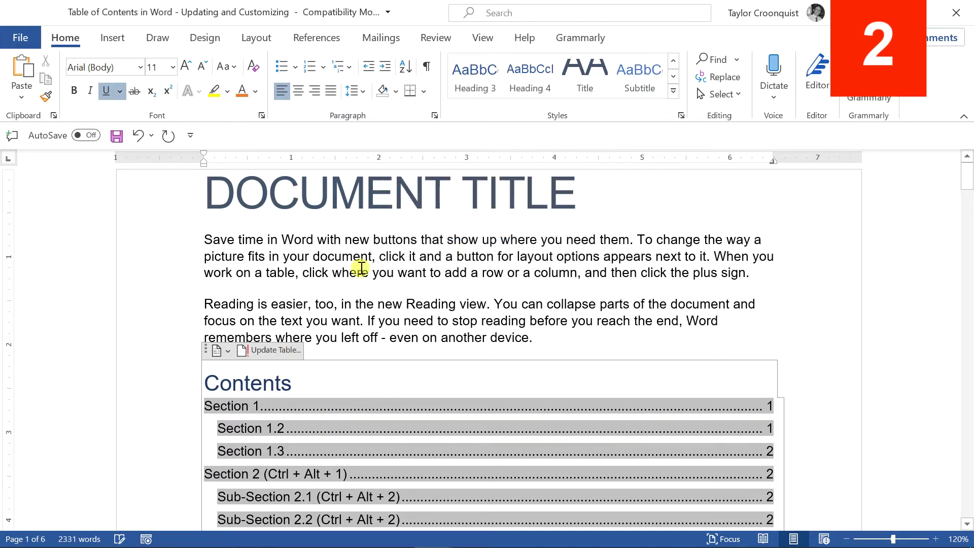
{"action": "scroll", "coordinate": [342, 269], "scroll_direction": "down", "scroll_amount": 3}
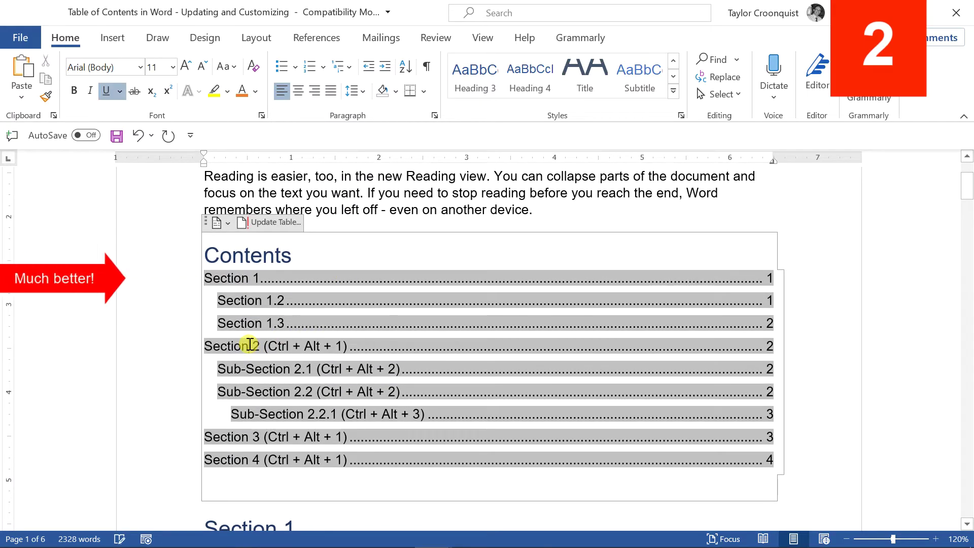
{"action": "left_click_drag", "start_coordinate": [219, 345], "coordinate": [336, 345]}
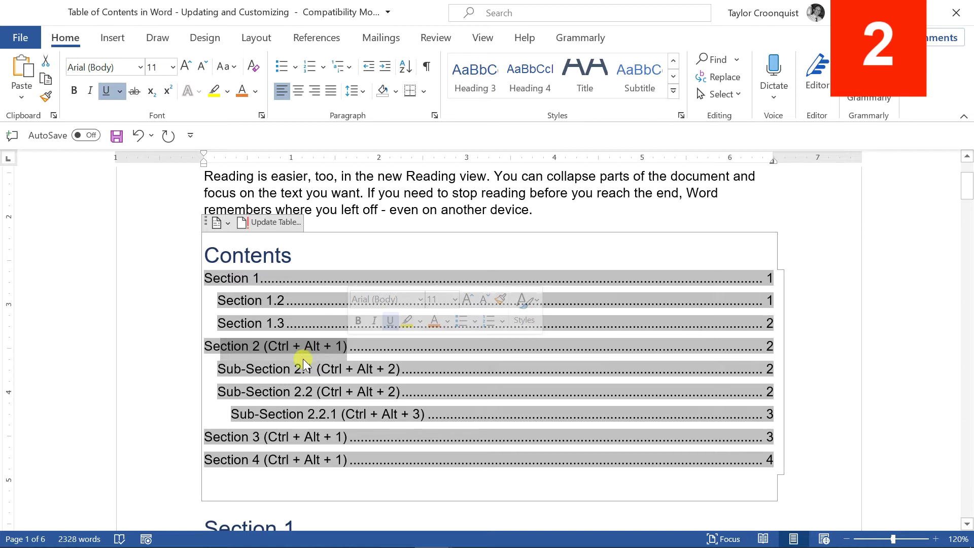
{"action": "left_click_drag", "start_coordinate": [282, 369], "coordinate": [366, 369]}
{"action": "left_click_drag", "start_coordinate": [261, 416], "coordinate": [412, 416]}
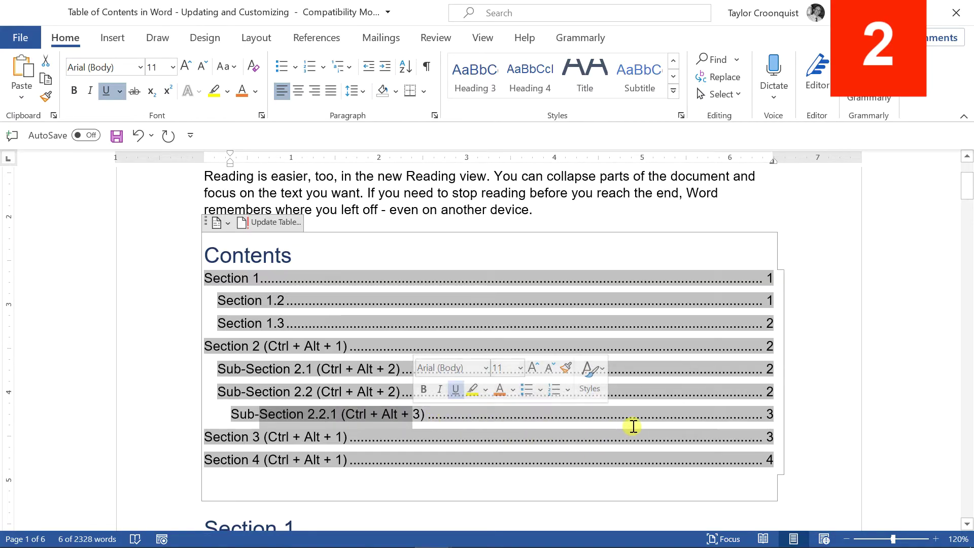
Apply the Heading 4 style to the Section 1.3 heading from the Styles gallery
{"action": "scroll", "coordinate": [352, 345], "scroll_direction": "down", "scroll_amount": 8}
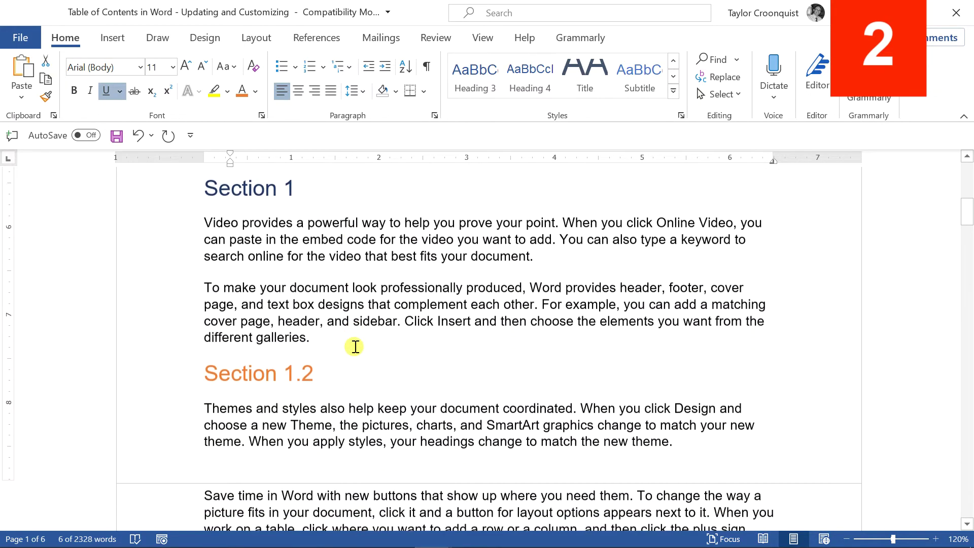
{"action": "scroll", "coordinate": [355, 347], "scroll_direction": "down", "scroll_amount": 3}
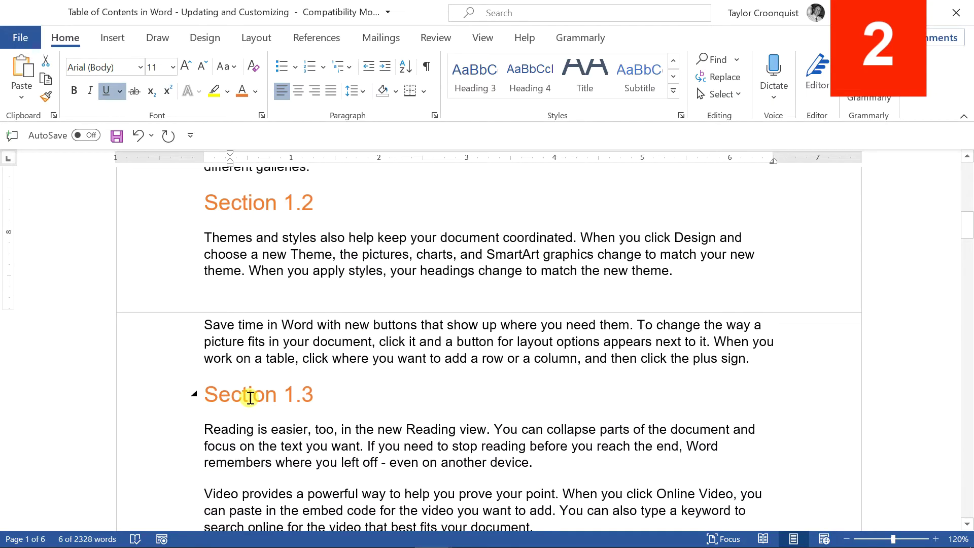
{"action": "left_click", "coordinate": [248, 394]}
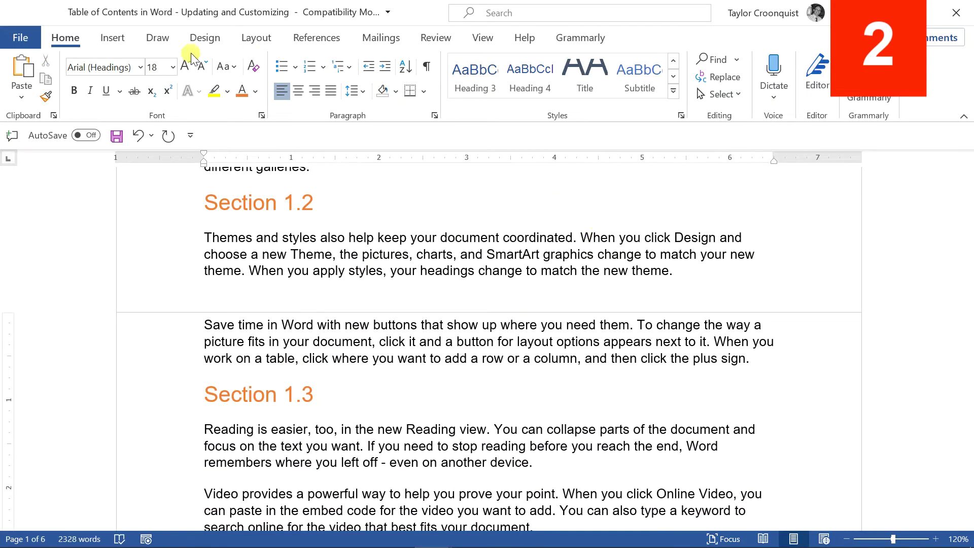
{"action": "left_click", "coordinate": [673, 90]}
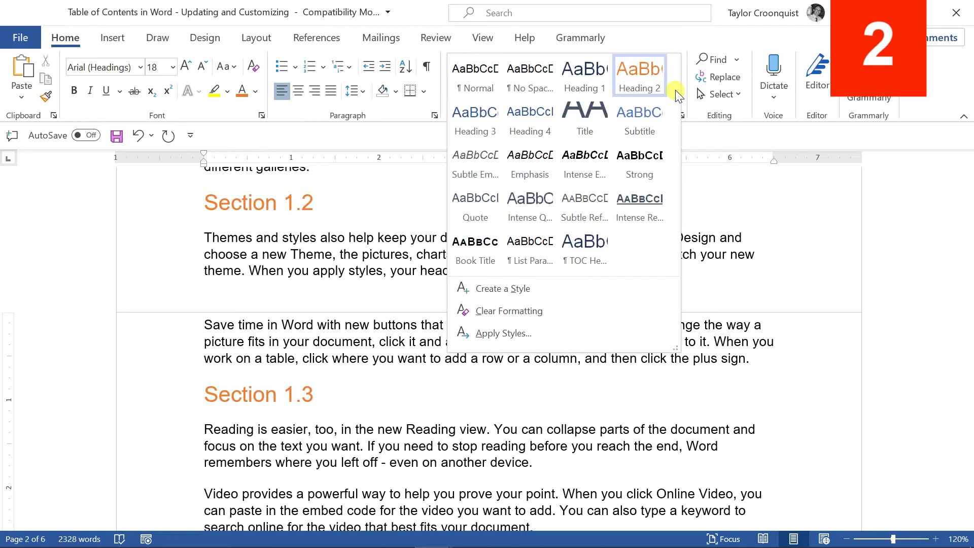
{"action": "left_click", "coordinate": [534, 123]}
{"action": "scroll", "coordinate": [322, 304], "scroll_direction": "up", "scroll_amount": 8}
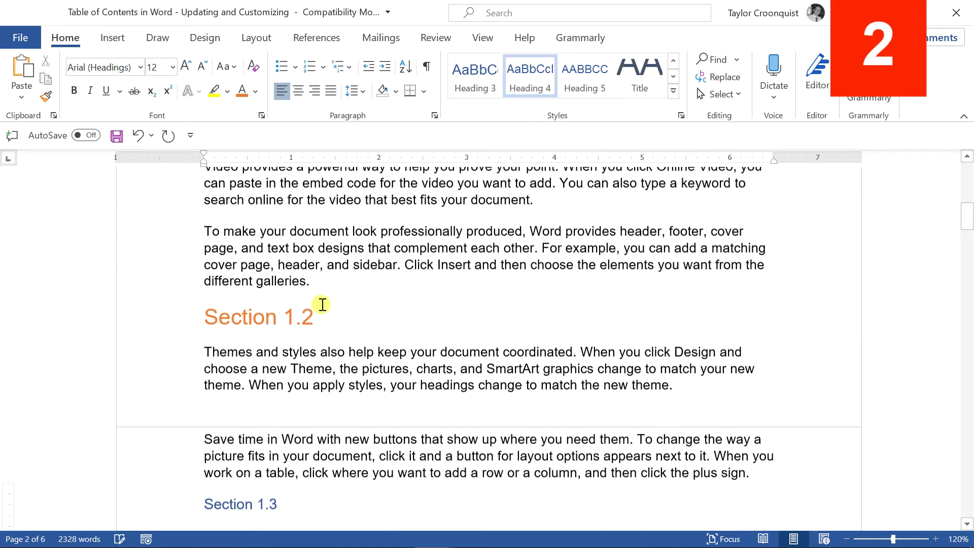
{"action": "scroll", "coordinate": [322, 304], "scroll_direction": "up", "scroll_amount": 3}
Update the entire table of contents so Section 1.3 no longer appears under Section 1
{"action": "left_click", "coordinate": [322, 302]}
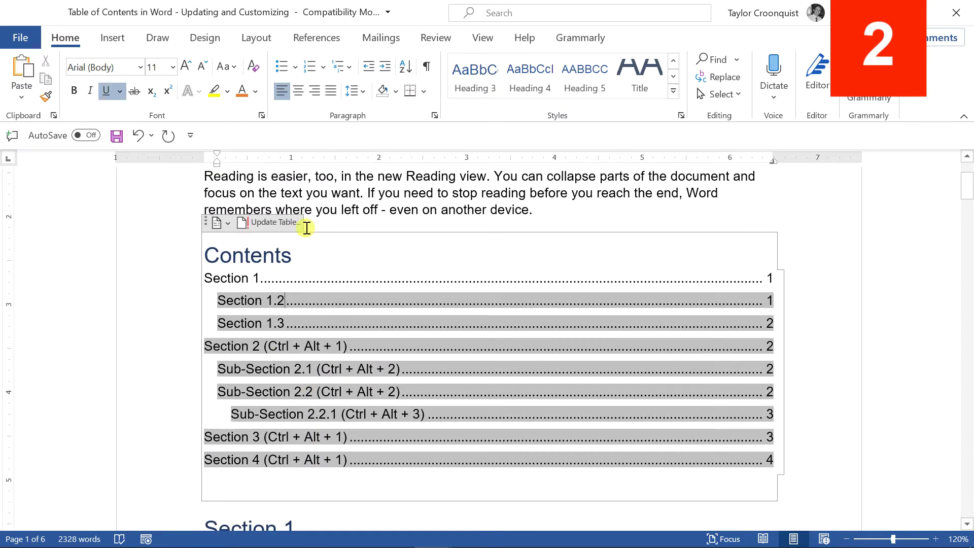
{"action": "left_click", "coordinate": [295, 224]}
{"action": "left_click", "coordinate": [456, 223]}
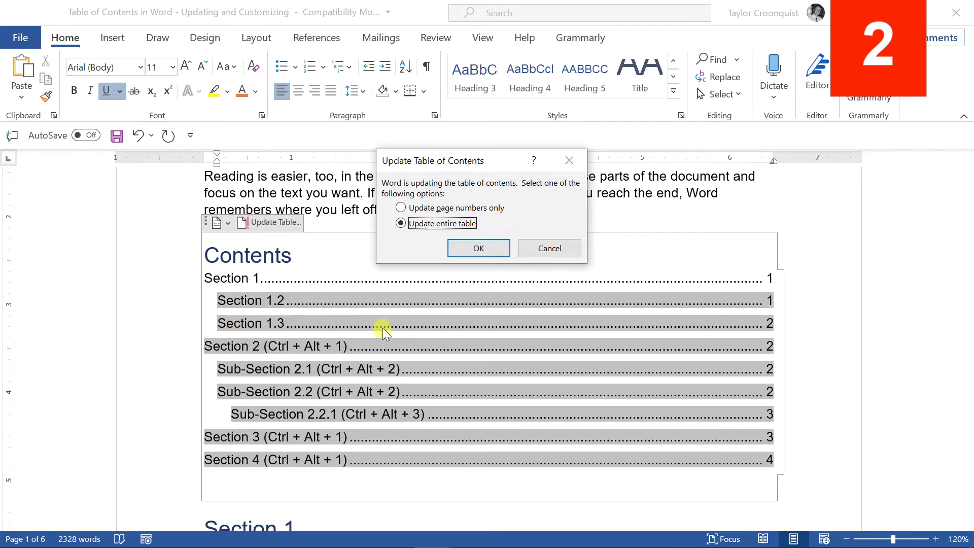
{"action": "left_click", "coordinate": [475, 255]}
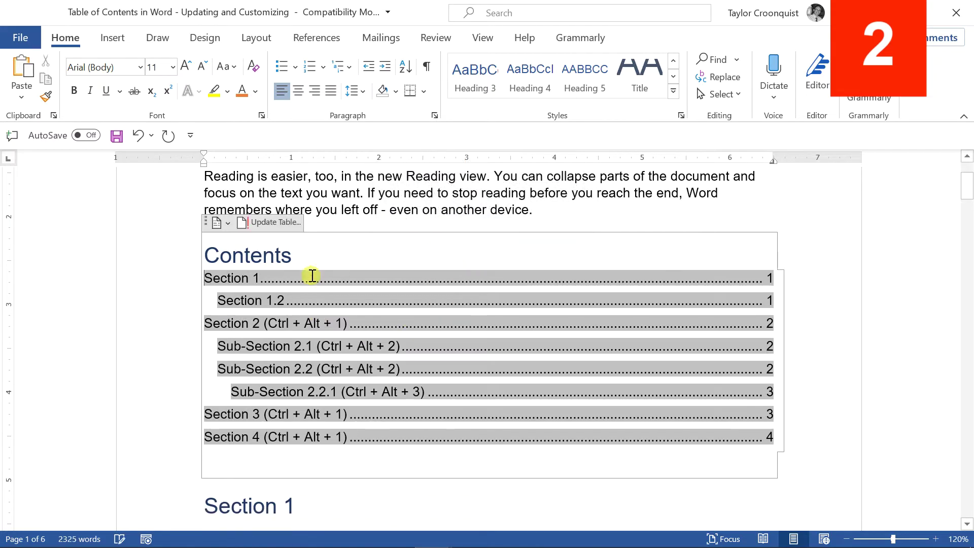
{"action": "left_click", "coordinate": [256, 311]}
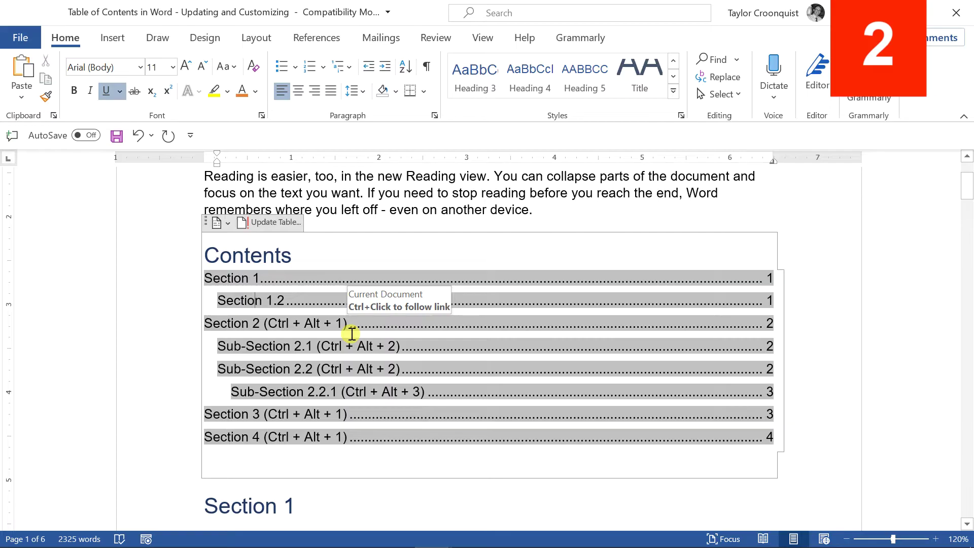
Remove the table of contents and add an empty paragraph after 'device.' in the Reading paragraph
{"action": "left_click", "coordinate": [223, 224]}
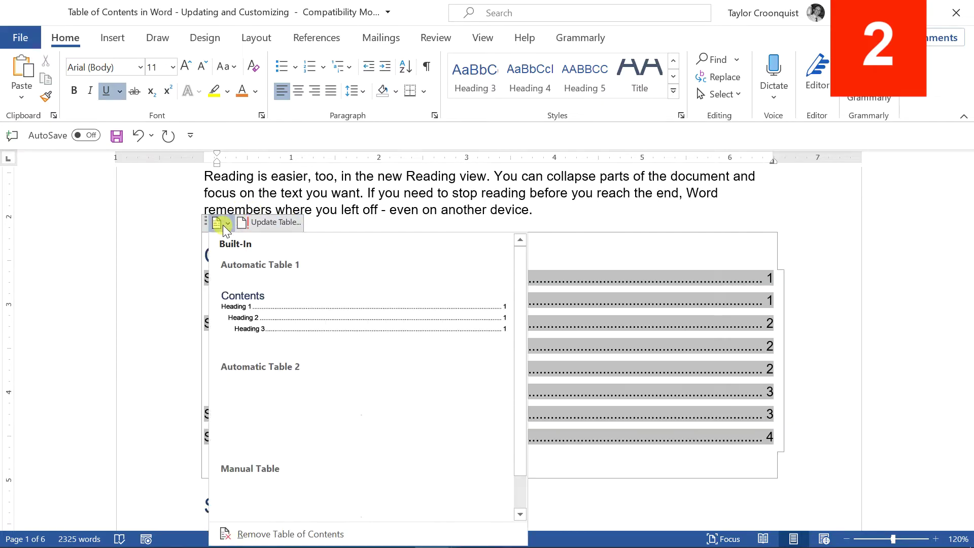
{"action": "left_click", "coordinate": [327, 533]}
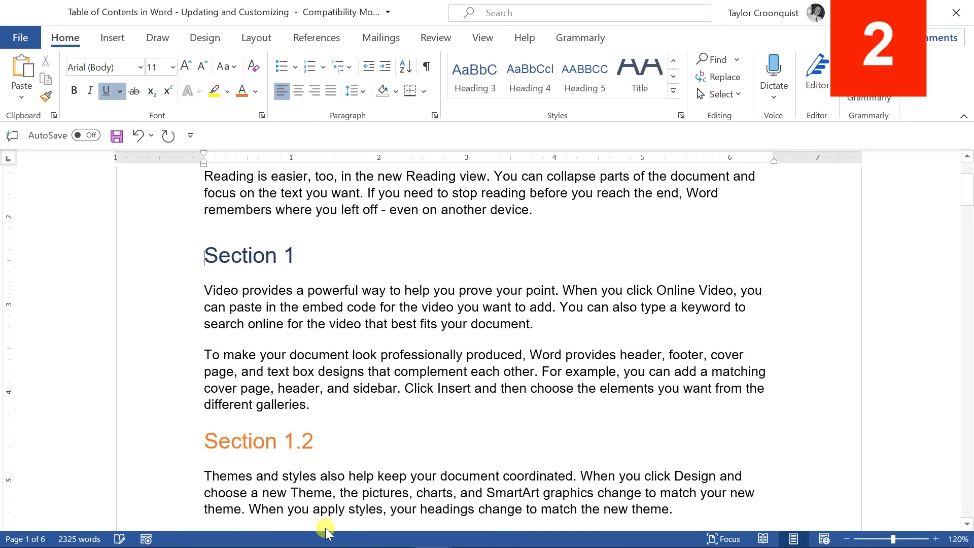
{"action": "left_click", "coordinate": [303, 231]}
{"action": "left_click", "coordinate": [541, 212]}
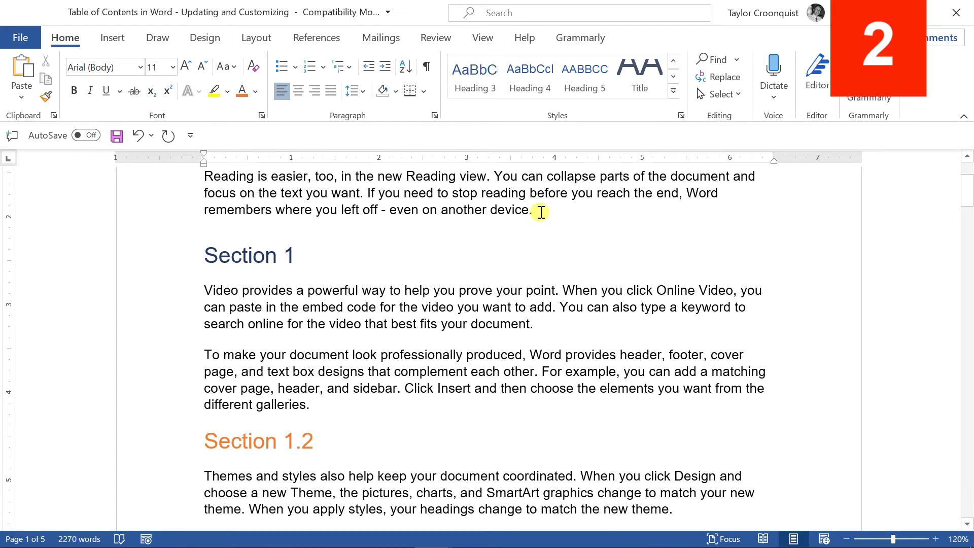
{"action": "key", "text": "Return"}
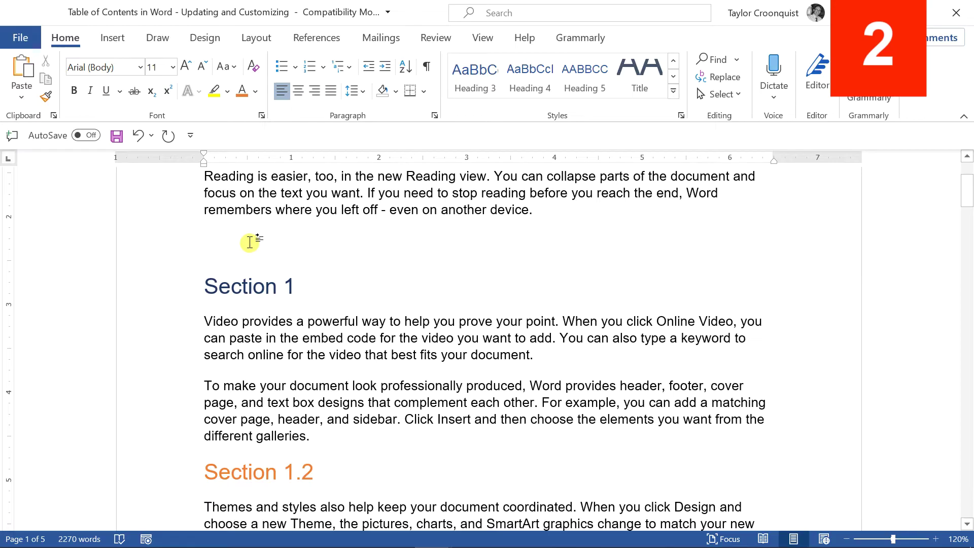
Open the Custom Table of Contents dialog, keeping page numbers and the From template format
{"action": "left_click", "coordinate": [299, 39]}
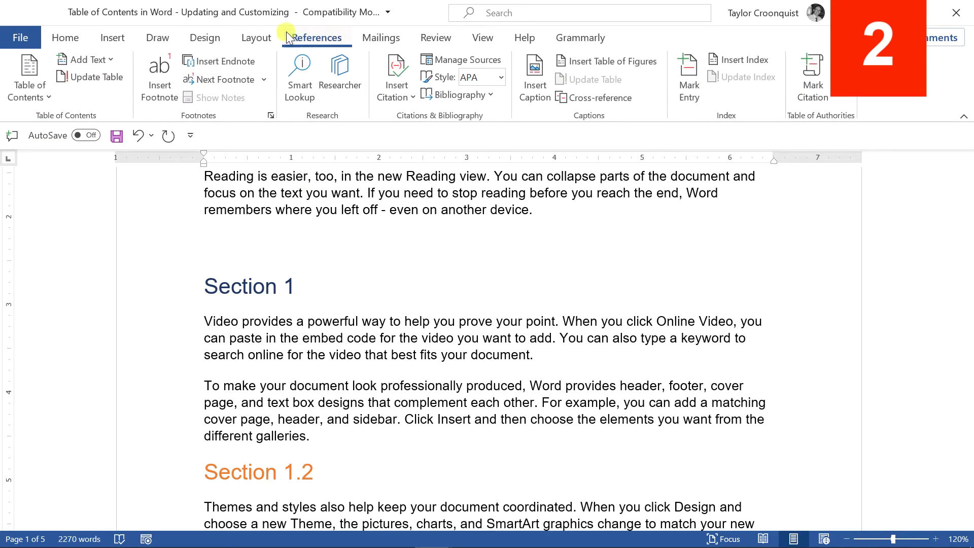
{"action": "left_click", "coordinate": [38, 92]}
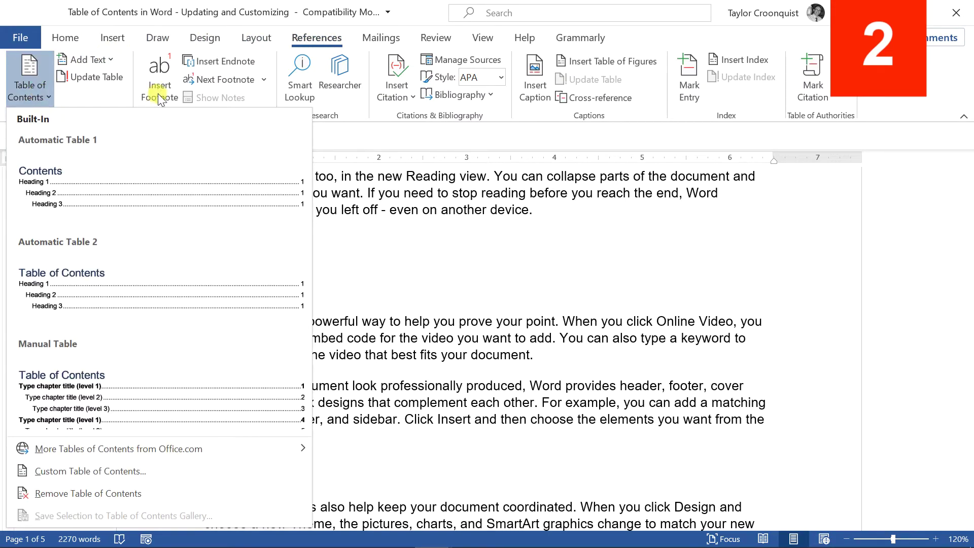
{"action": "left_click", "coordinate": [126, 471]}
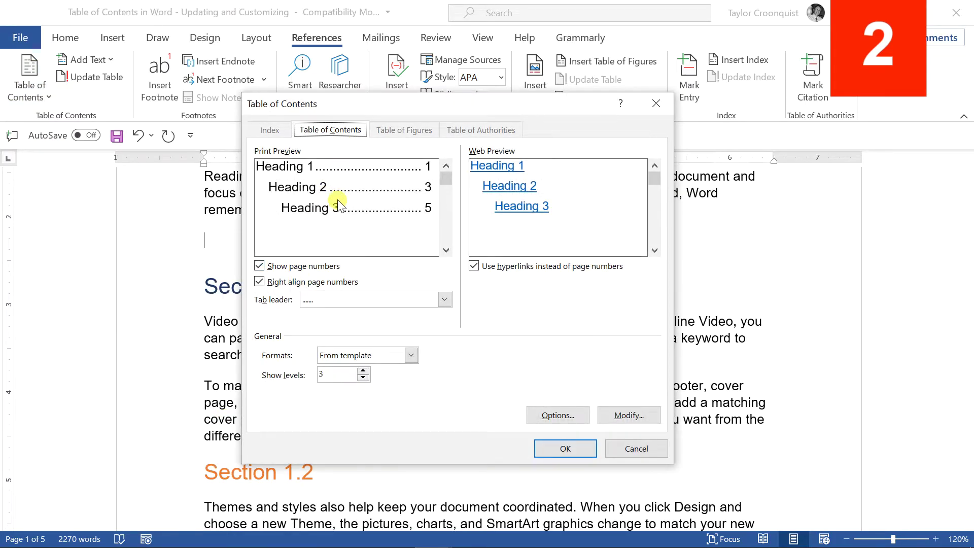
{"action": "left_click", "coordinate": [260, 266]}
{"action": "left_click", "coordinate": [260, 266]}
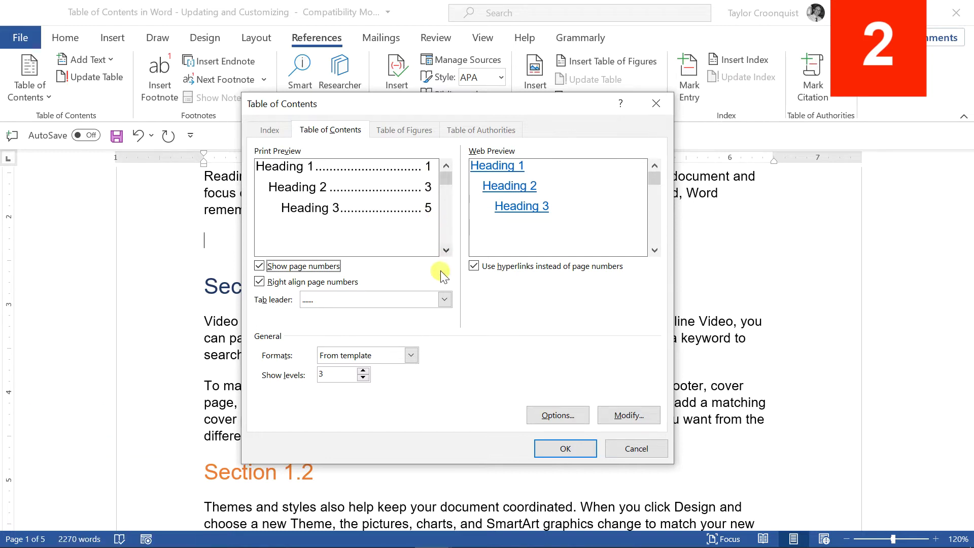
{"action": "left_click", "coordinate": [444, 300]}
{"action": "left_click", "coordinate": [444, 299]}
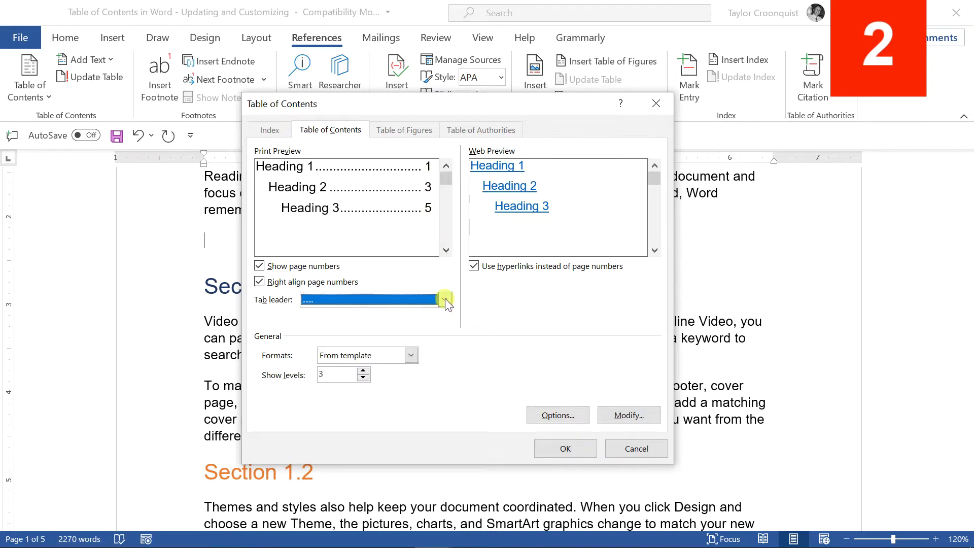
{"action": "left_click", "coordinate": [411, 355]}
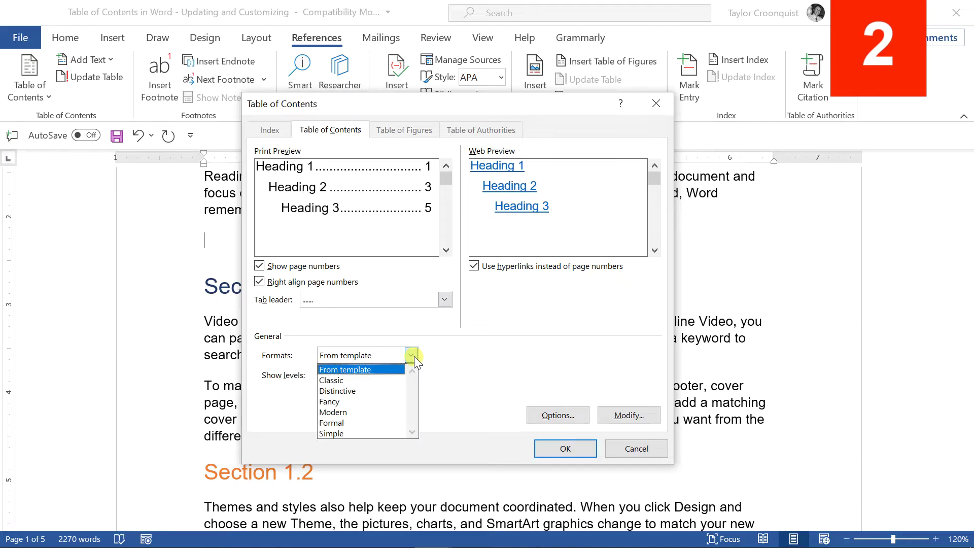
{"action": "left_click", "coordinate": [411, 355]}
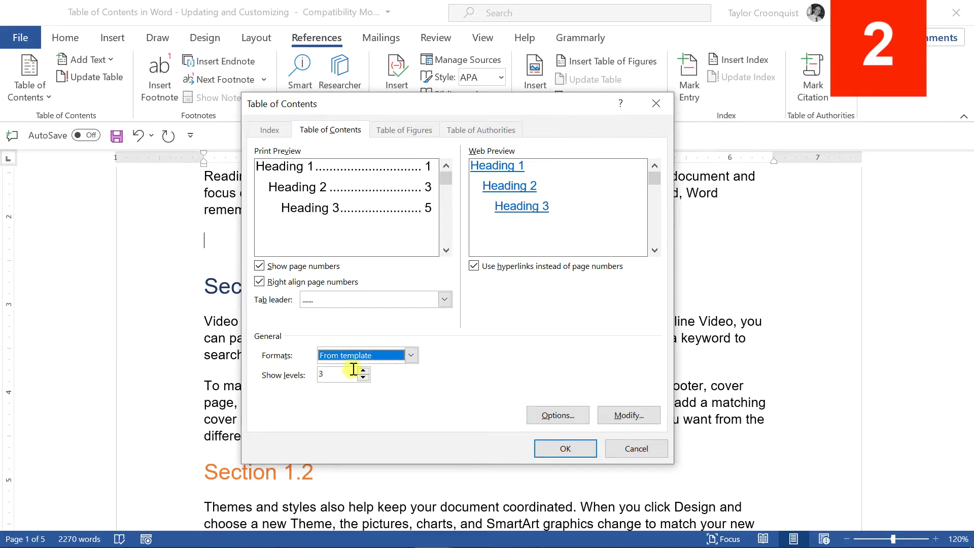
Insert a table of contents showing 4 levels with an underline tab leader
{"action": "left_click", "coordinate": [365, 371]}
{"action": "left_click", "coordinate": [365, 371]}
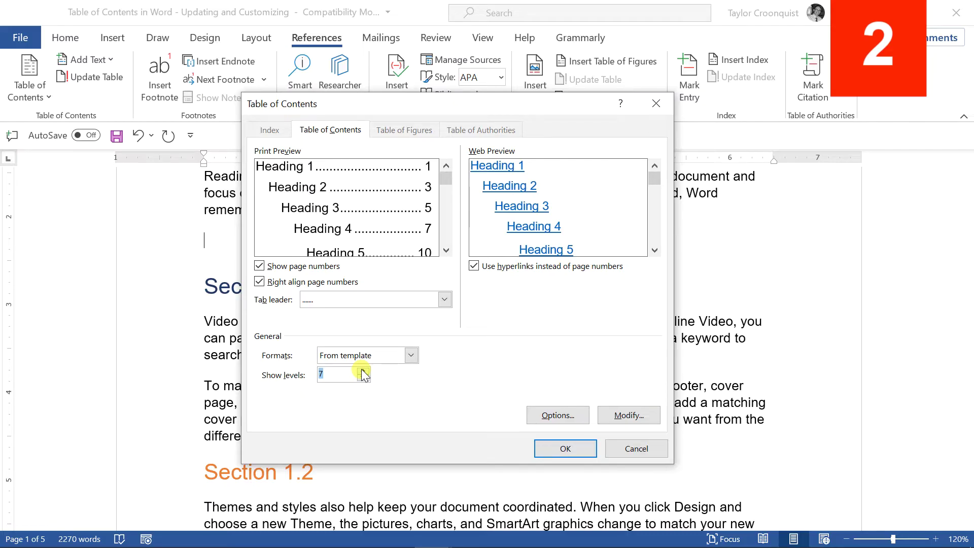
{"action": "left_click", "coordinate": [362, 379]}
{"action": "left_click", "coordinate": [363, 378]}
{"action": "left_click", "coordinate": [363, 378]}
{"action": "left_click", "coordinate": [449, 300]}
{"action": "left_click", "coordinate": [330, 350]}
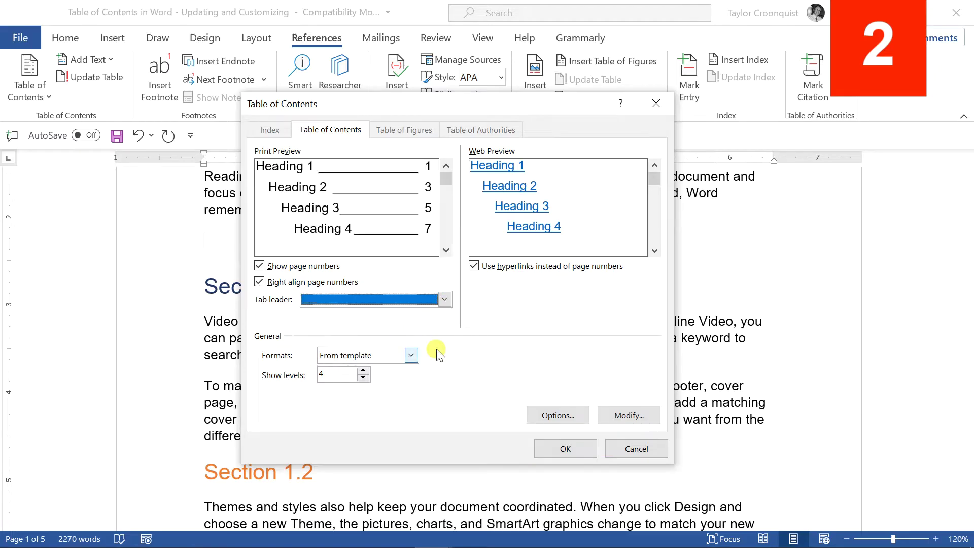
{"action": "left_click", "coordinate": [558, 412]}
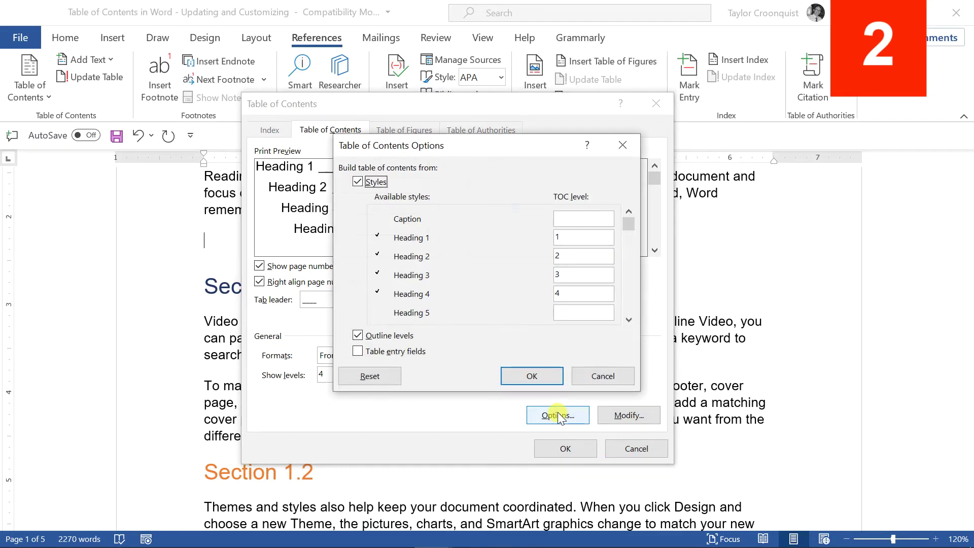
{"action": "left_click", "coordinate": [587, 374]}
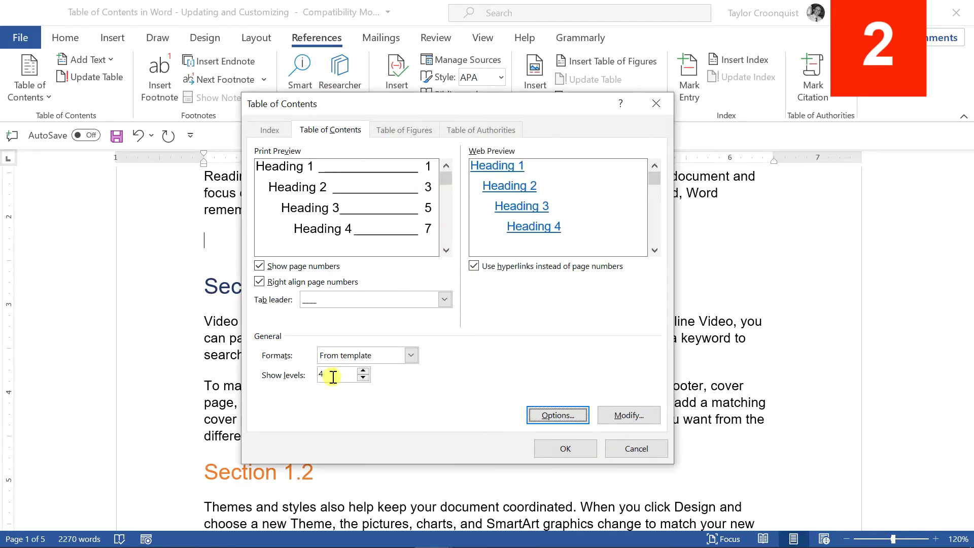
{"action": "left_click", "coordinate": [561, 449]}
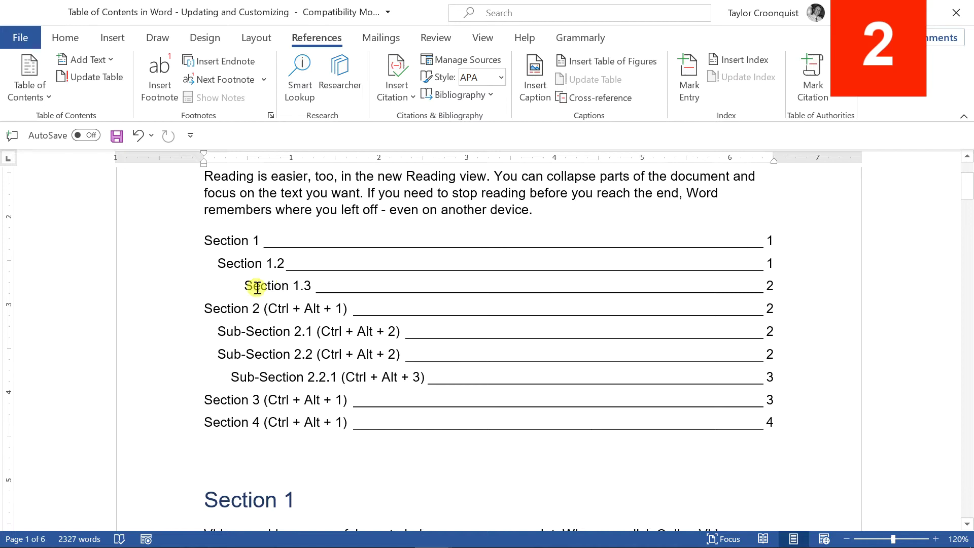
Bold the Section 1 contents line and colour the Section 1.2 and level-2 entries orange
{"action": "left_click", "coordinate": [317, 286], "text": "shift"}
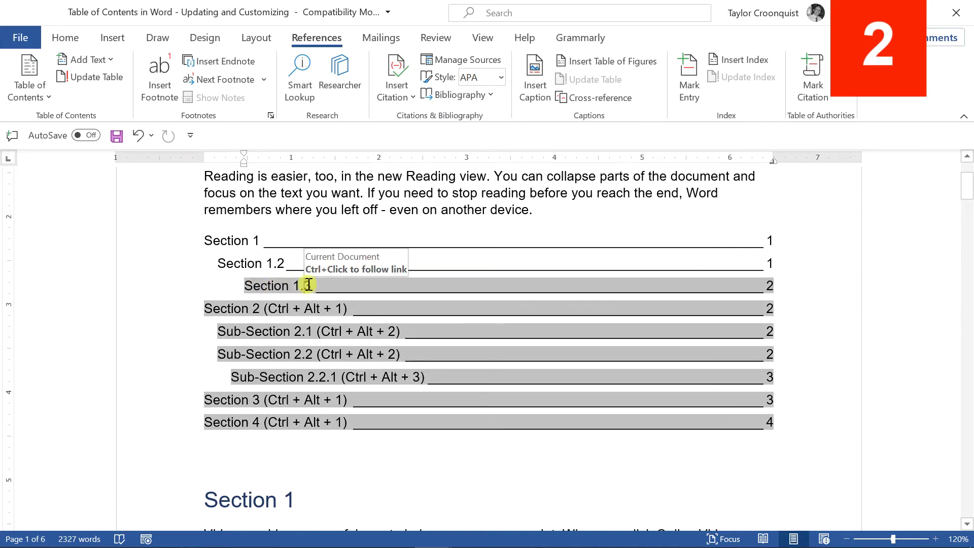
{"action": "left_click", "coordinate": [276, 465]}
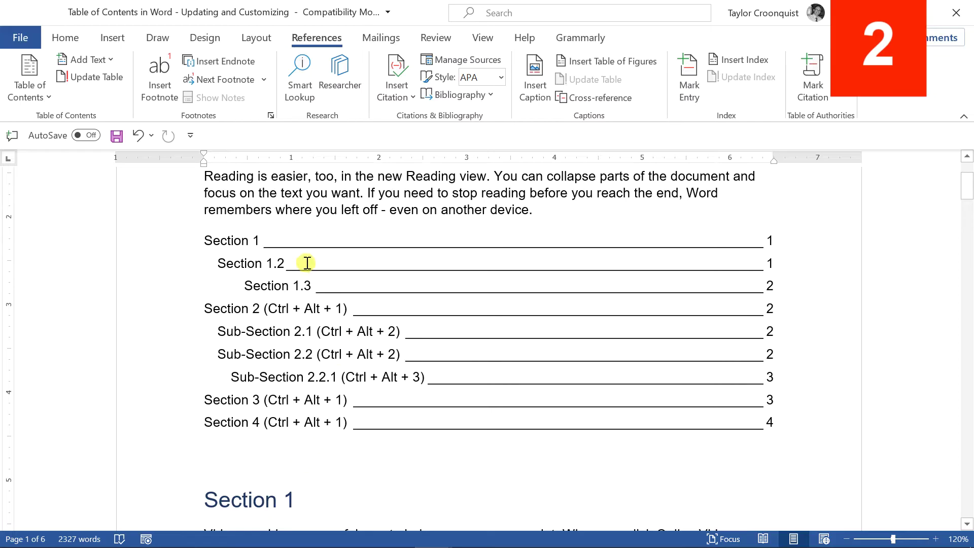
{"action": "left_click", "coordinate": [171, 245]}
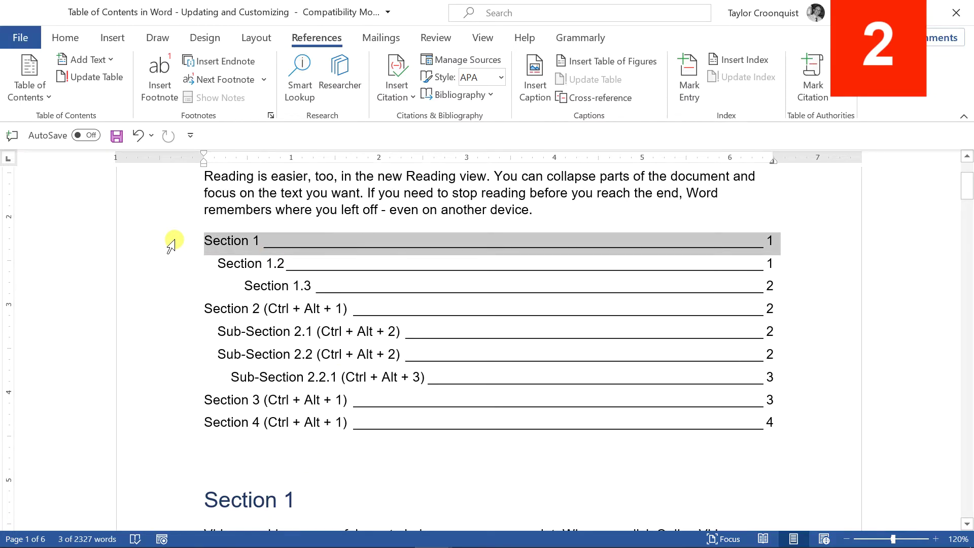
{"action": "key", "text": "ctrl+b"}
{"action": "left_click", "coordinate": [247, 178]}
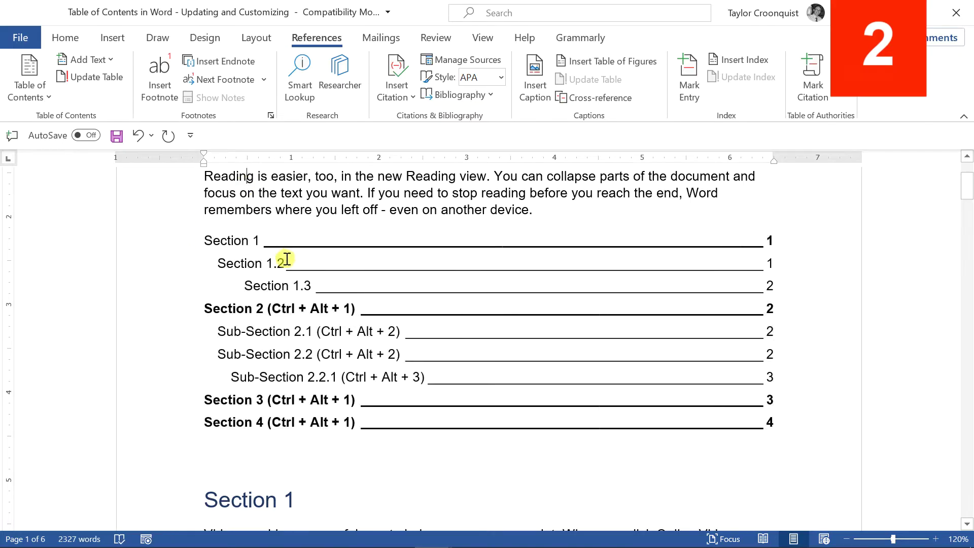
{"action": "left_click", "coordinate": [178, 246]}
{"action": "key", "text": "ctrl+b"}
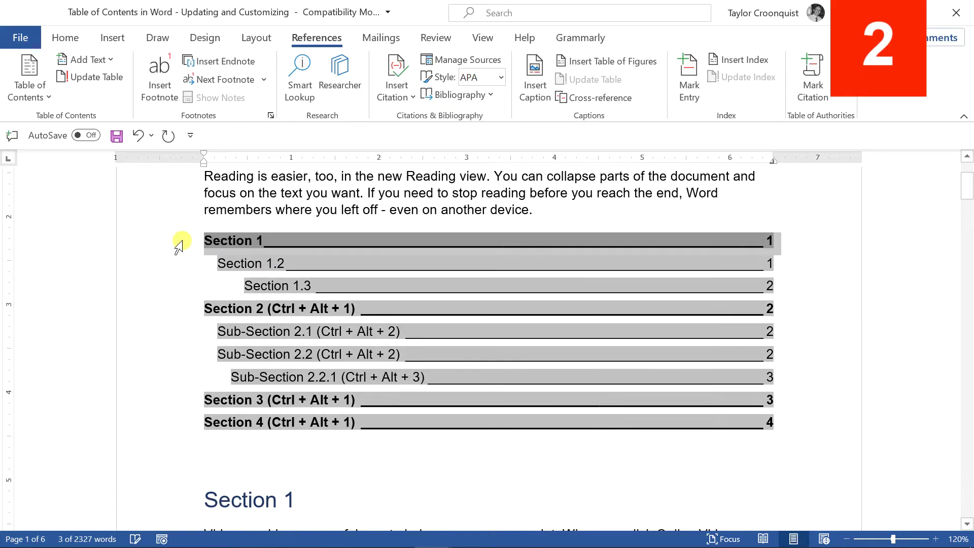
{"action": "left_click", "coordinate": [247, 193]}
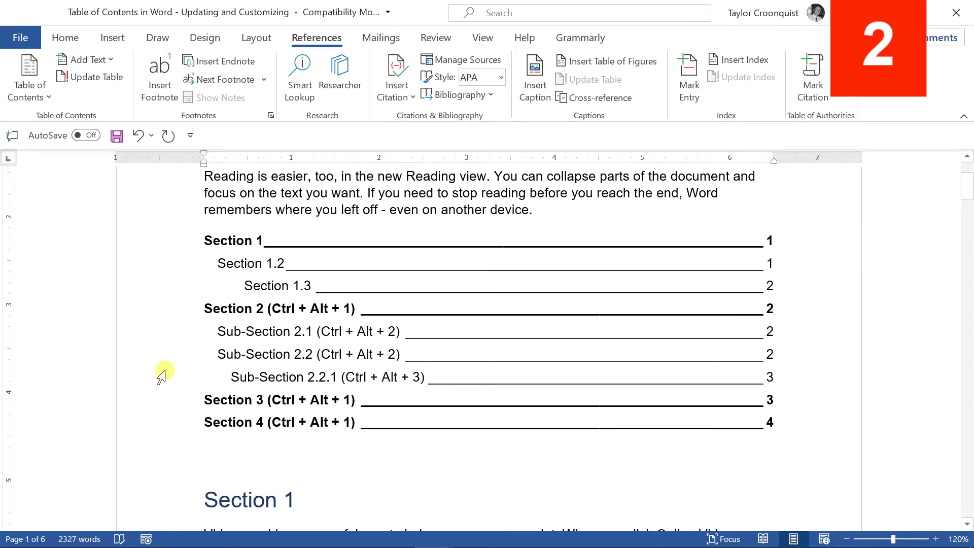
{"action": "left_click", "coordinate": [165, 271]}
{"action": "left_click", "coordinate": [253, 240]}
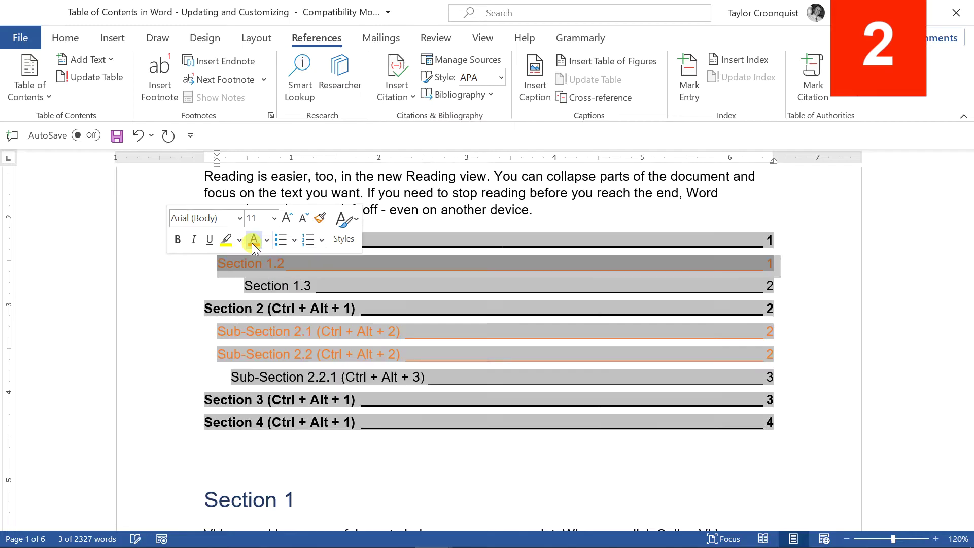
{"action": "left_click", "coordinate": [411, 193]}
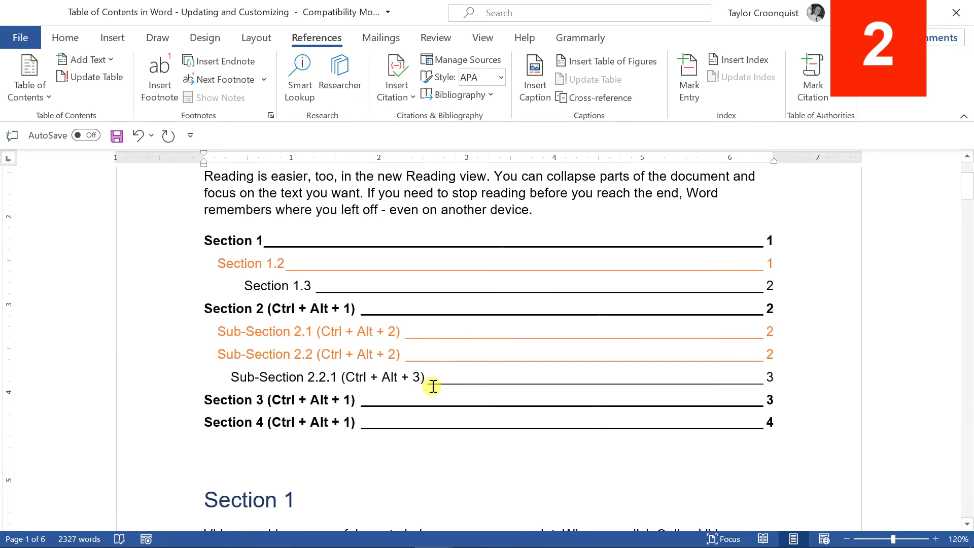
Italicize the whole Sub-Section 2.2.1 contents line with Ctrl+I
{"action": "left_click", "coordinate": [173, 389]}
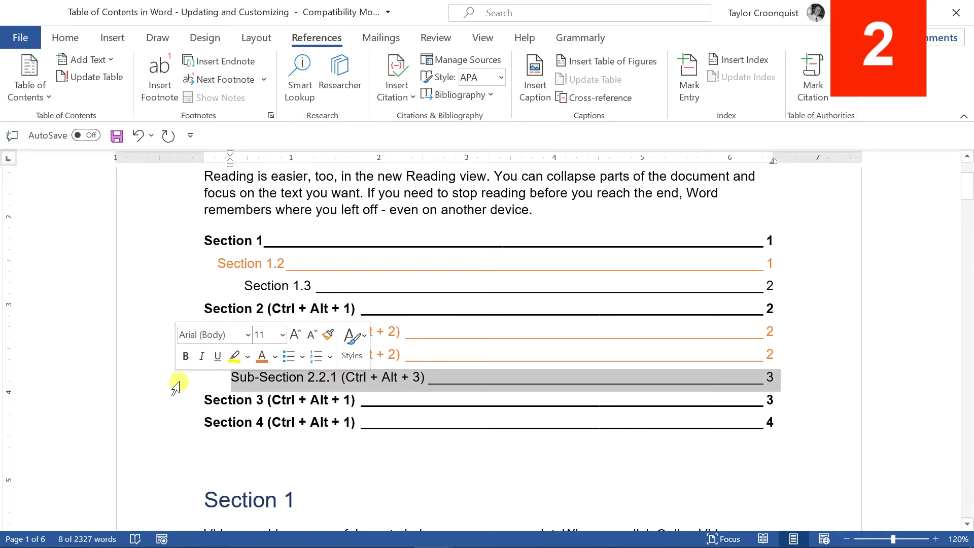
{"action": "left_click", "coordinate": [201, 356]}
{"action": "left_click", "coordinate": [315, 176]}
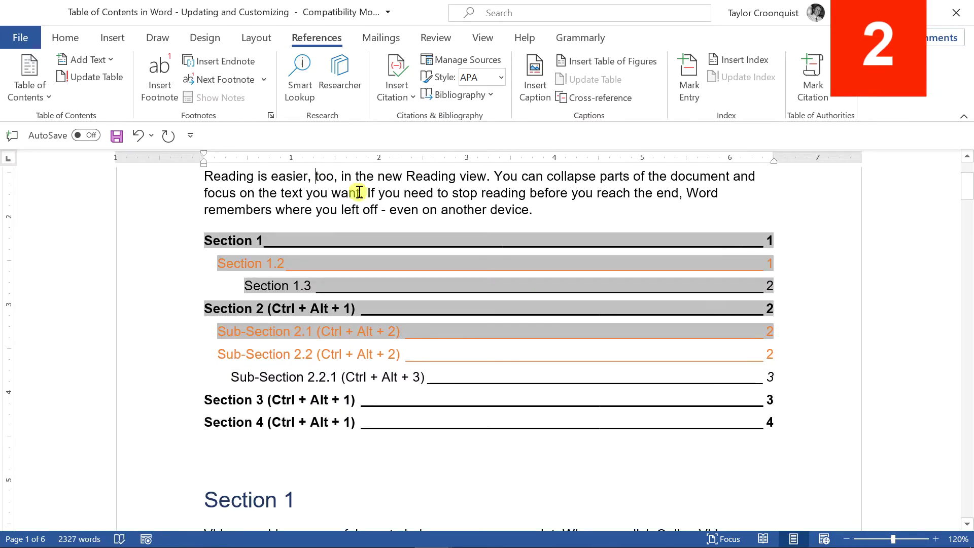
{"action": "double_click", "coordinate": [184, 390]}
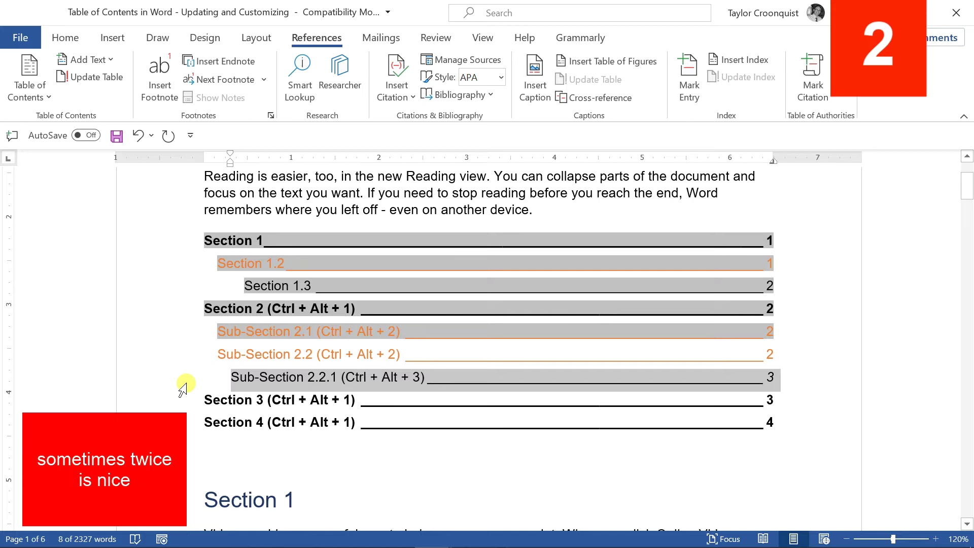
{"action": "key", "text": "ctrl+i"}
{"action": "left_click", "coordinate": [418, 194]}
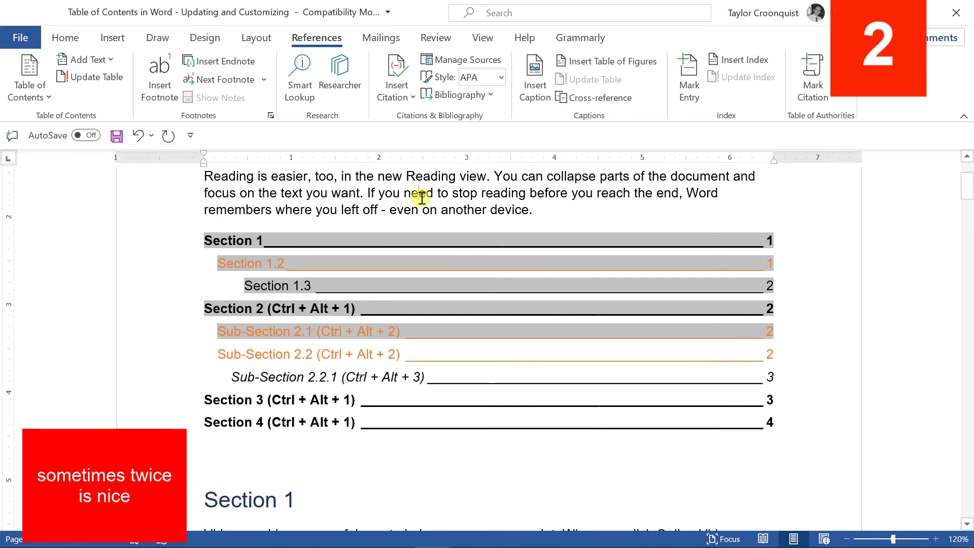
Select the Section 1 heading text in the Navigating a TOC document
{"action": "left_click", "coordinate": [328, 510]}
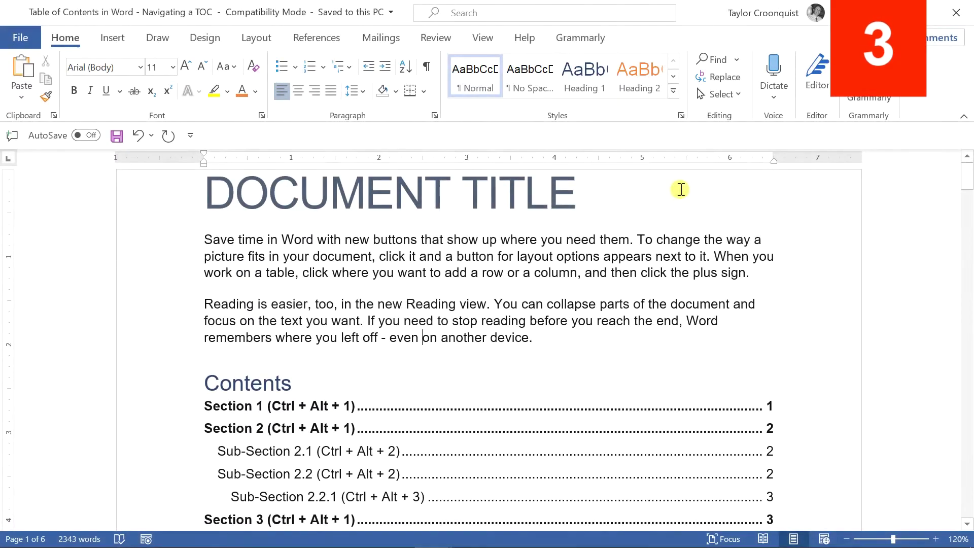
{"action": "scroll", "coordinate": [366, 317], "scroll_direction": "down", "scroll_amount": 4}
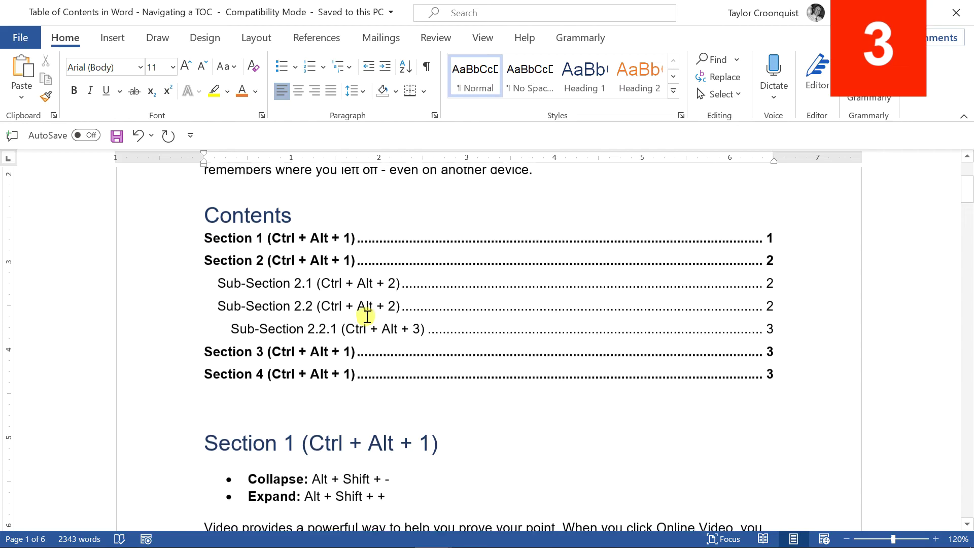
{"action": "left_click", "coordinate": [239, 438]}
{"action": "left_click_drag", "start_coordinate": [223, 439], "coordinate": [432, 440]}
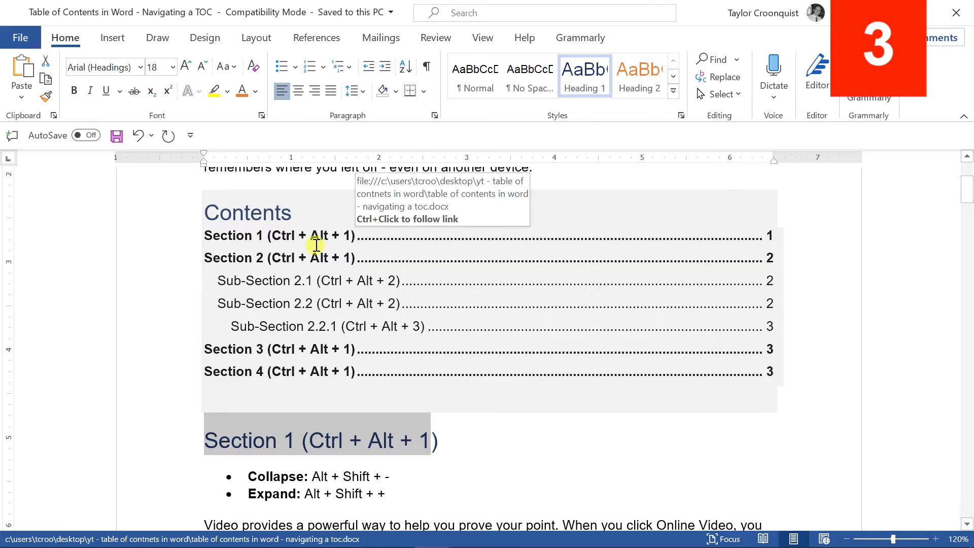
Jump to Section 2 from its contents entry and back to the top with Ctrl+Home, twice
{"action": "left_click", "coordinate": [244, 263], "text": "ctrl"}
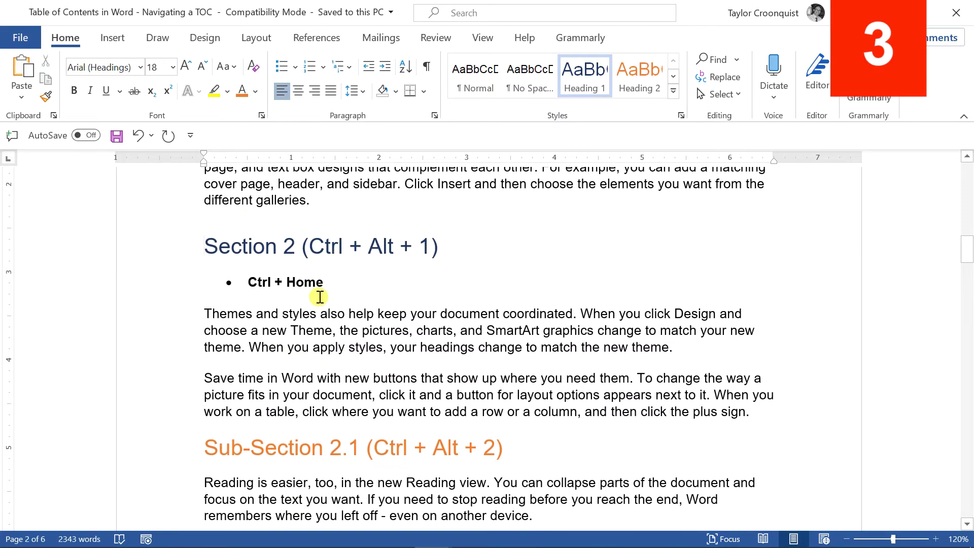
{"action": "left_click_drag", "start_coordinate": [248, 282], "coordinate": [331, 278]}
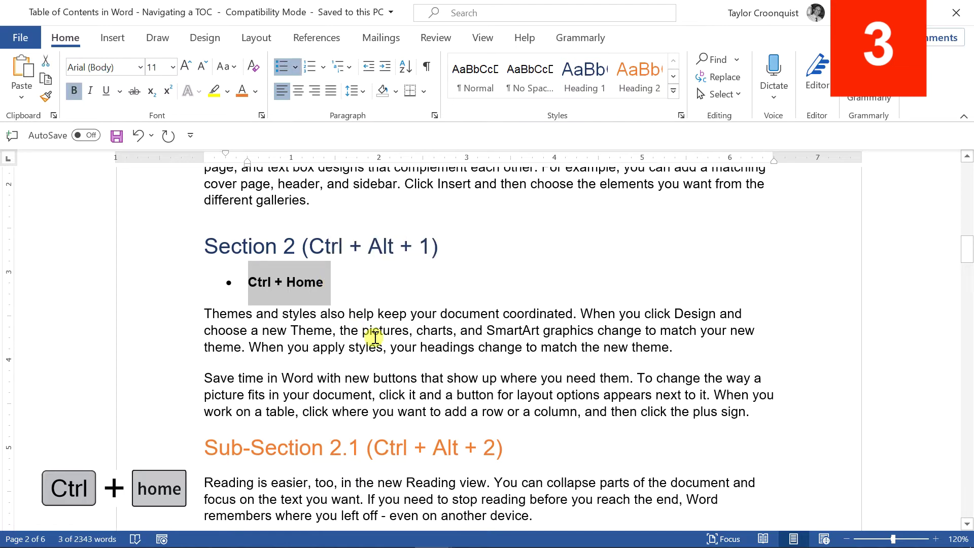
{"action": "key", "text": "ctrl+Home"}
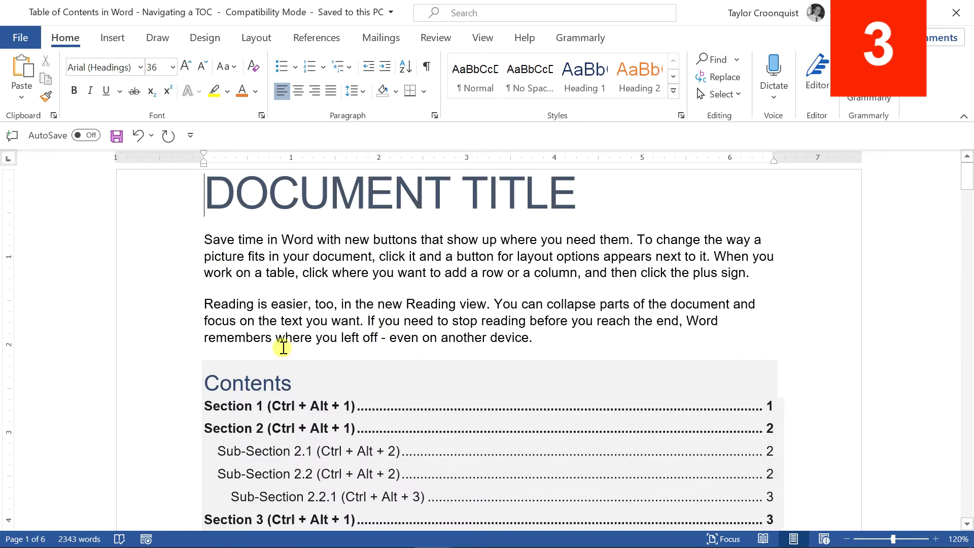
{"action": "scroll", "coordinate": [371, 285], "scroll_direction": "down", "scroll_amount": 3}
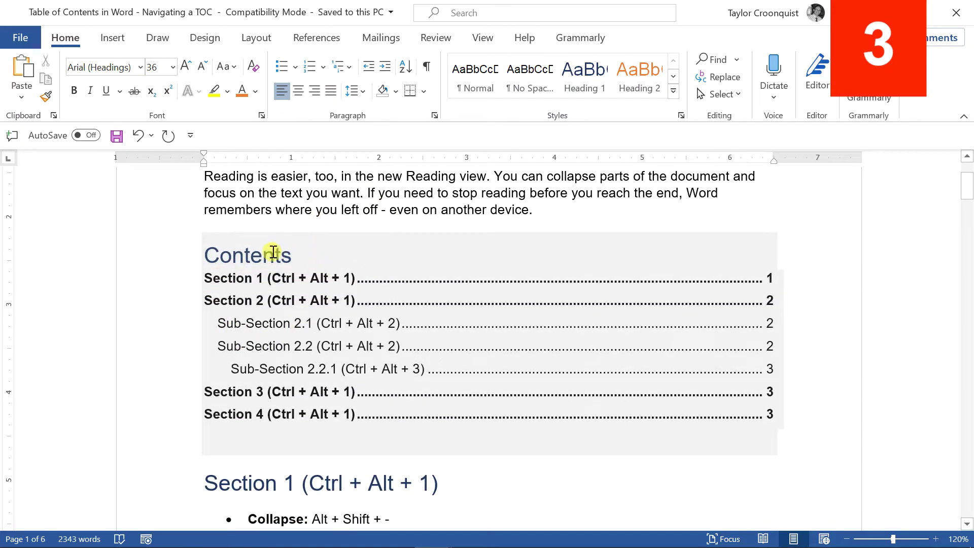
{"action": "left_click", "coordinate": [243, 303], "text": "ctrl"}
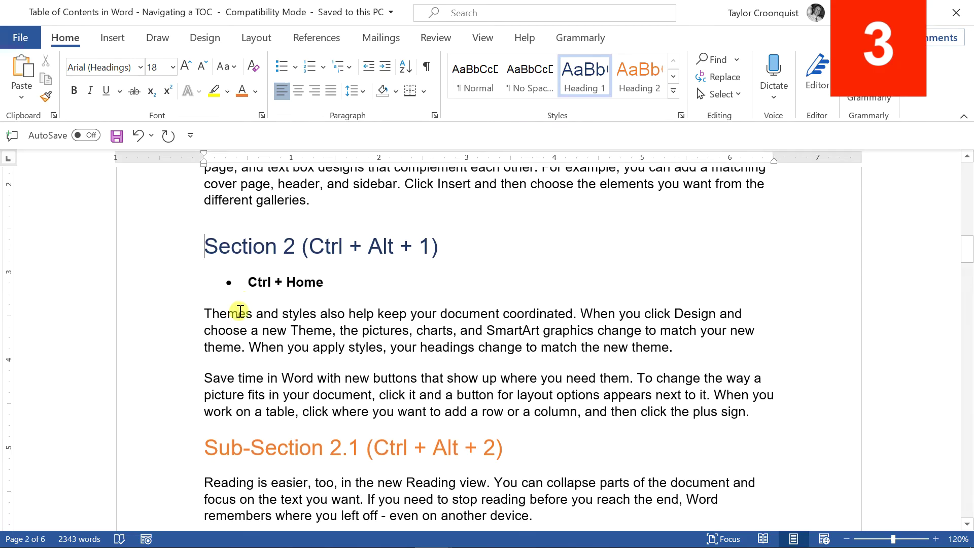
{"action": "key", "text": "ctrl+Home"}
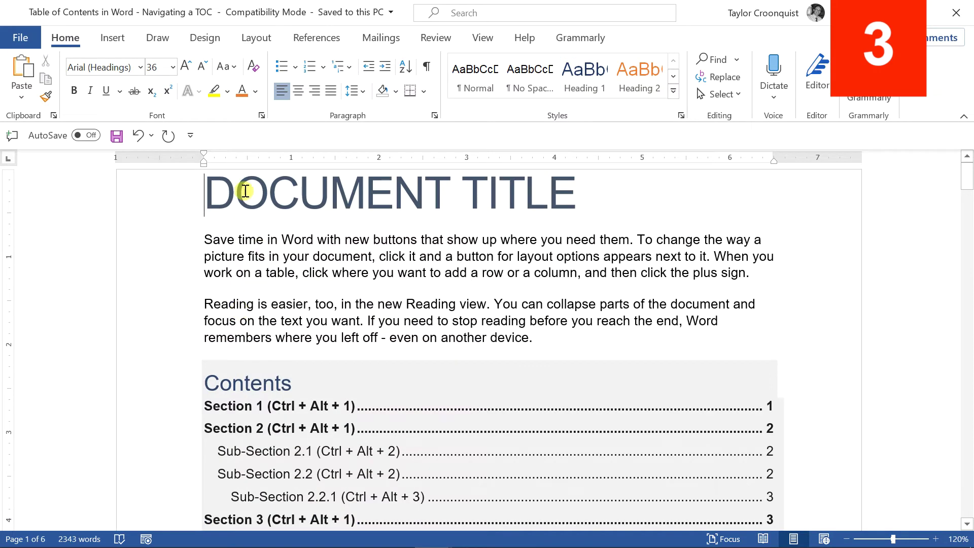
{"action": "scroll", "coordinate": [246, 220], "scroll_direction": "down", "scroll_amount": 10}
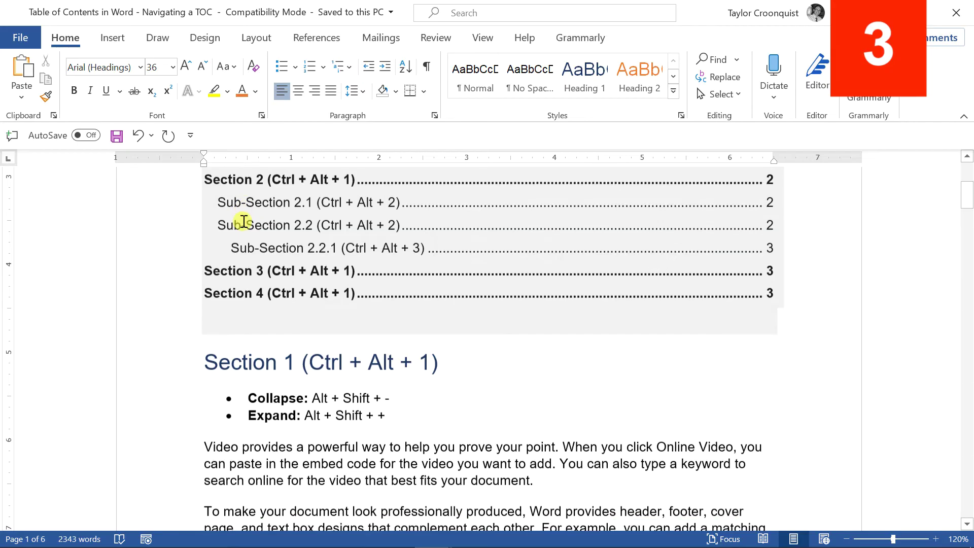
{"action": "left_click", "coordinate": [219, 310]}
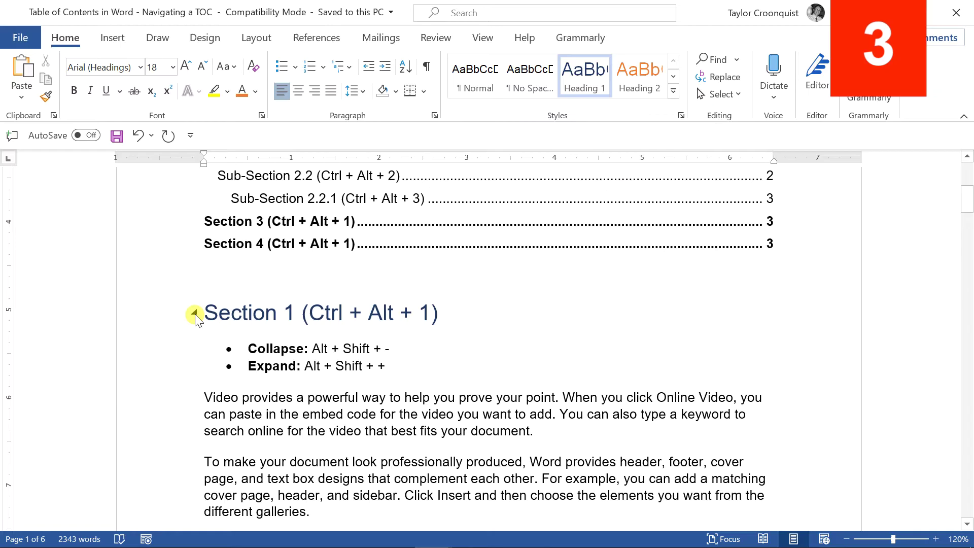
{"action": "left_click", "coordinate": [195, 312]}
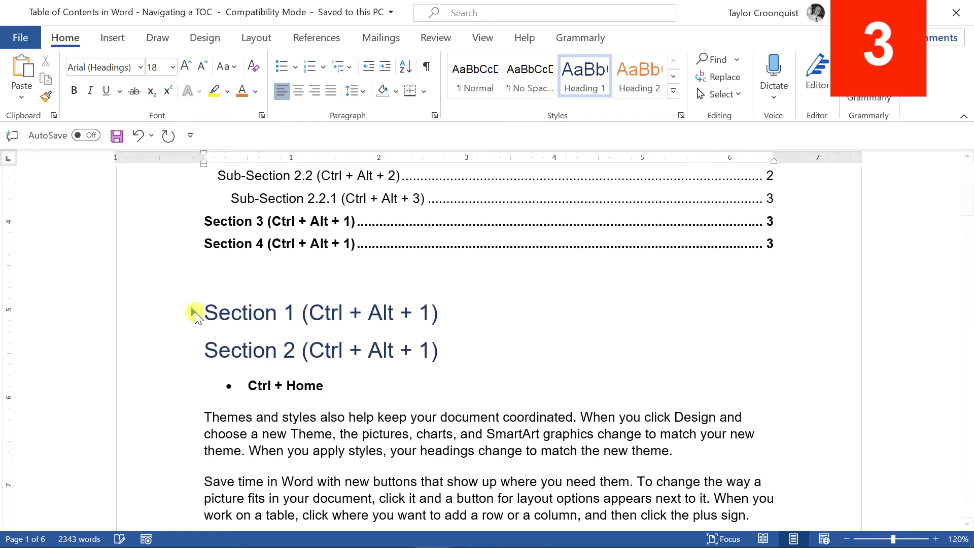
{"action": "left_click", "coordinate": [196, 350]}
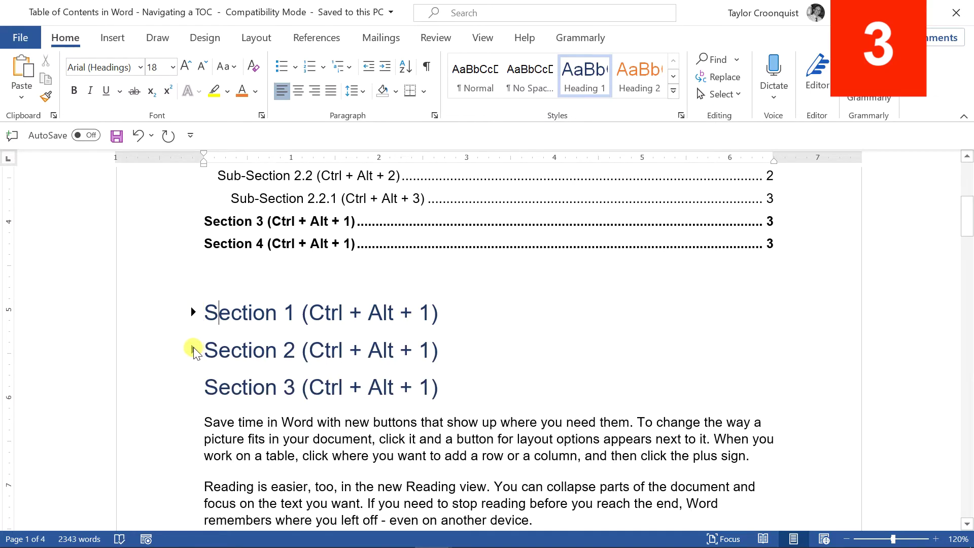
{"action": "left_click", "coordinate": [195, 349]}
{"action": "left_click", "coordinate": [193, 312]}
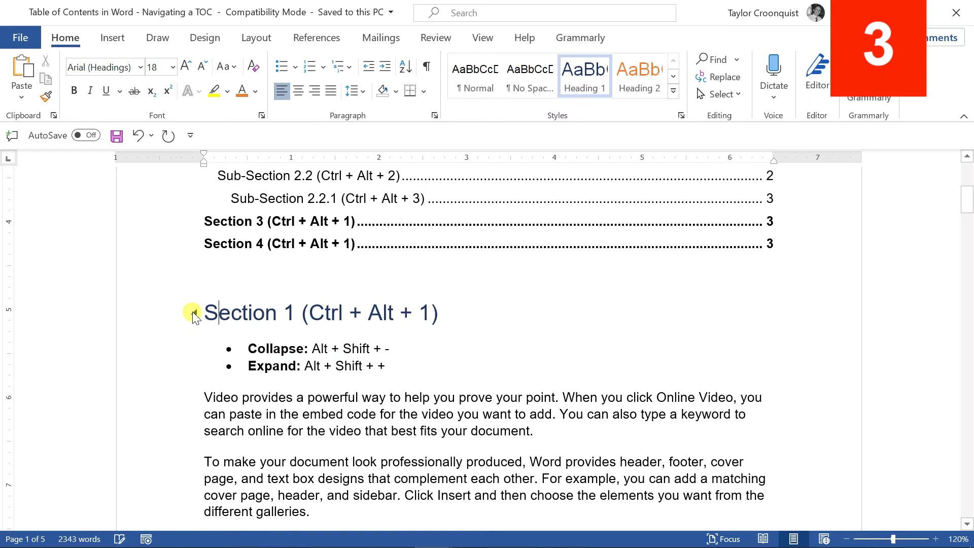
{"action": "key", "text": "alt+shift+minus"}
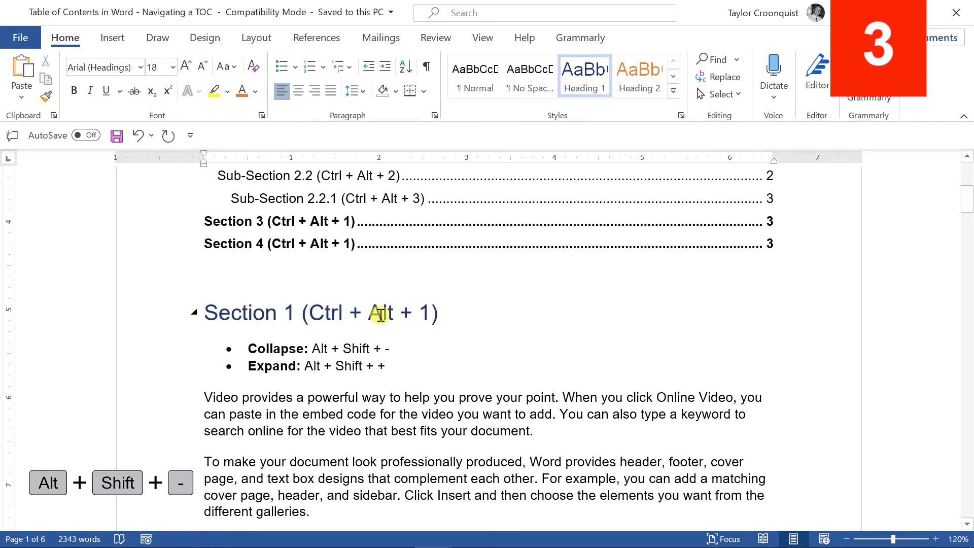
{"action": "key", "text": "alt+shift+minus"}
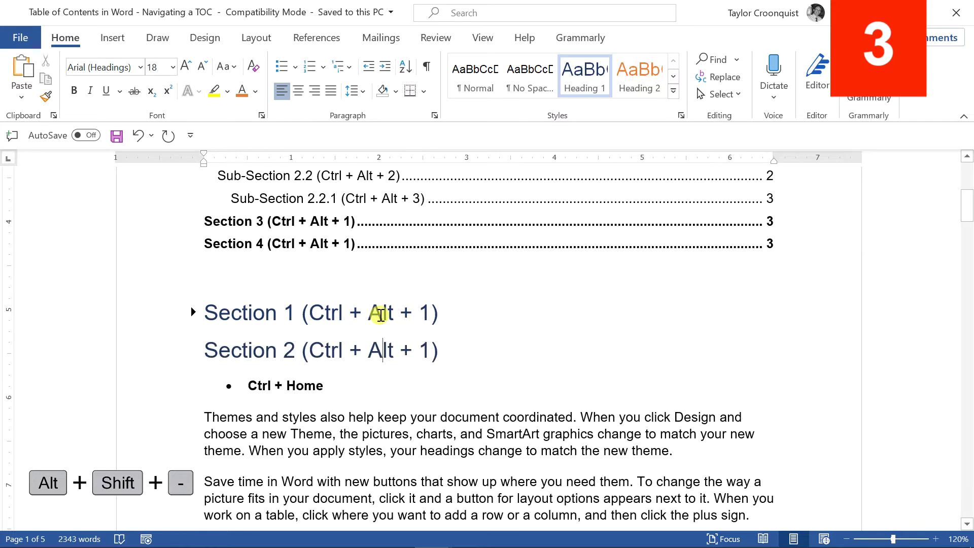
{"action": "key", "text": "alt+shift+minus"}
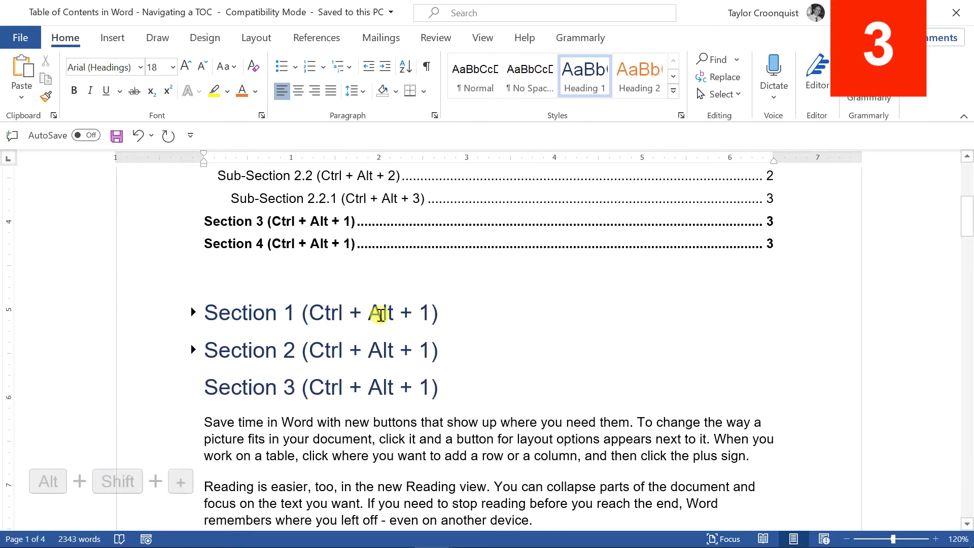
{"action": "key", "text": "alt+shift+plus"}
{"action": "key", "text": "alt+shift+plus"}
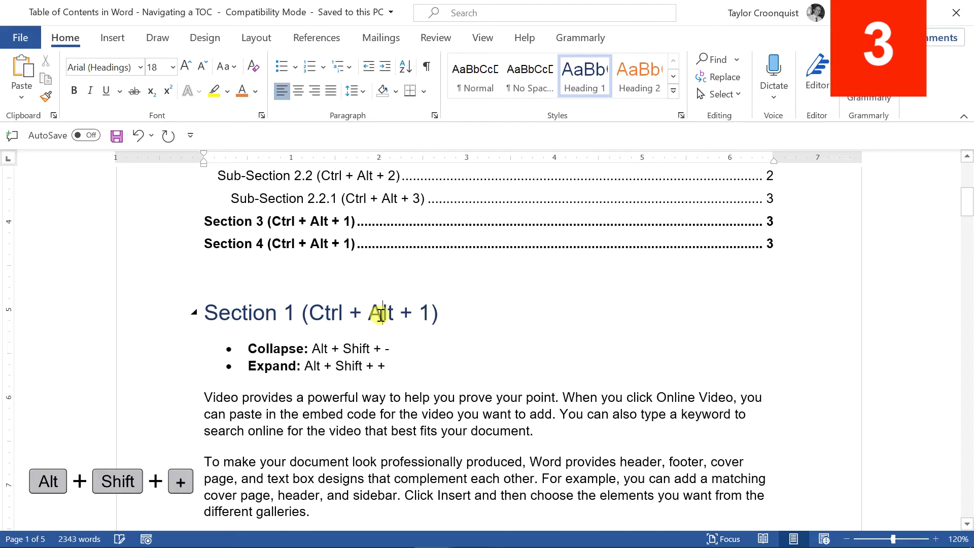
{"action": "left_click", "coordinate": [269, 316]}
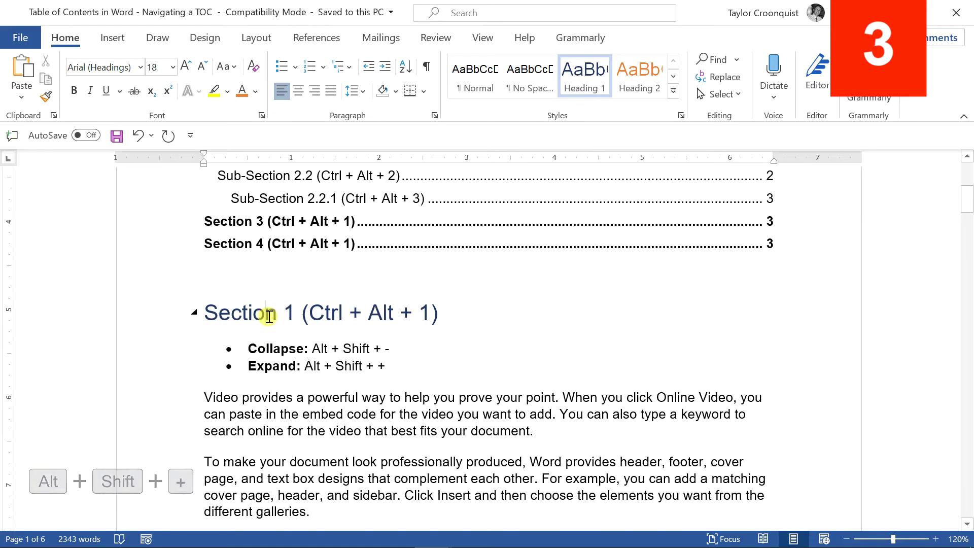
{"action": "key", "text": "alt+shift+minus"}
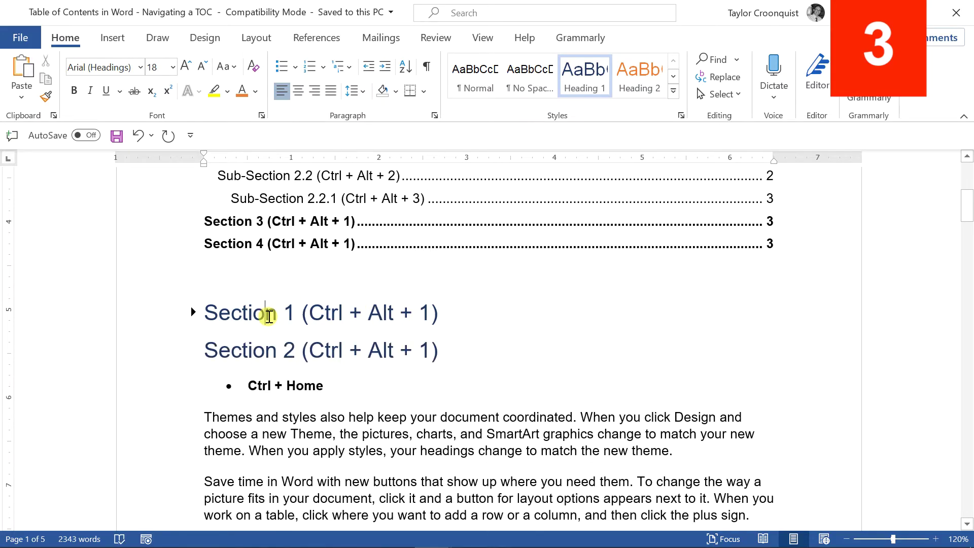
{"action": "key", "text": "alt+shift+plus"}
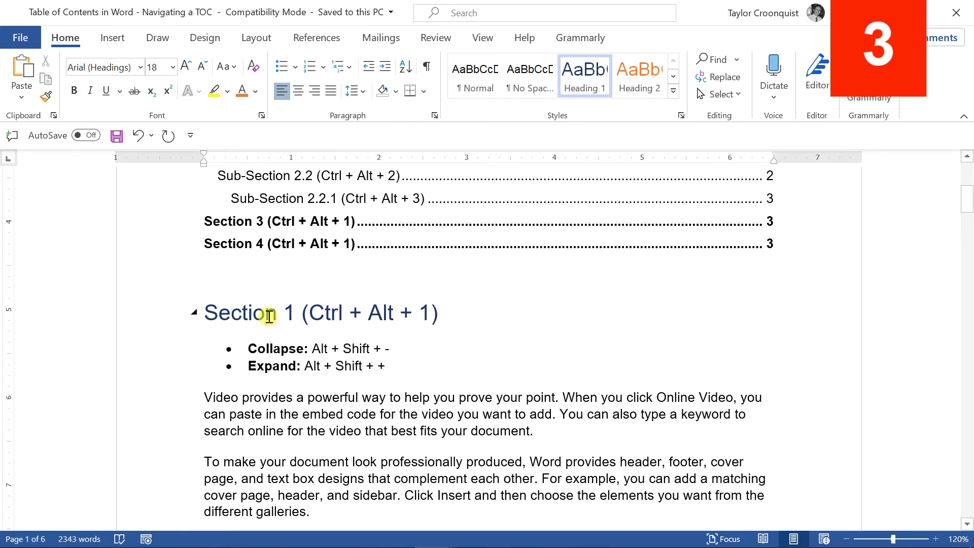
Collapse all headings, then expand and collapse Sections 3 and 2 with Alt+Shift+plus/minus
{"action": "right_click", "coordinate": [268, 316]}
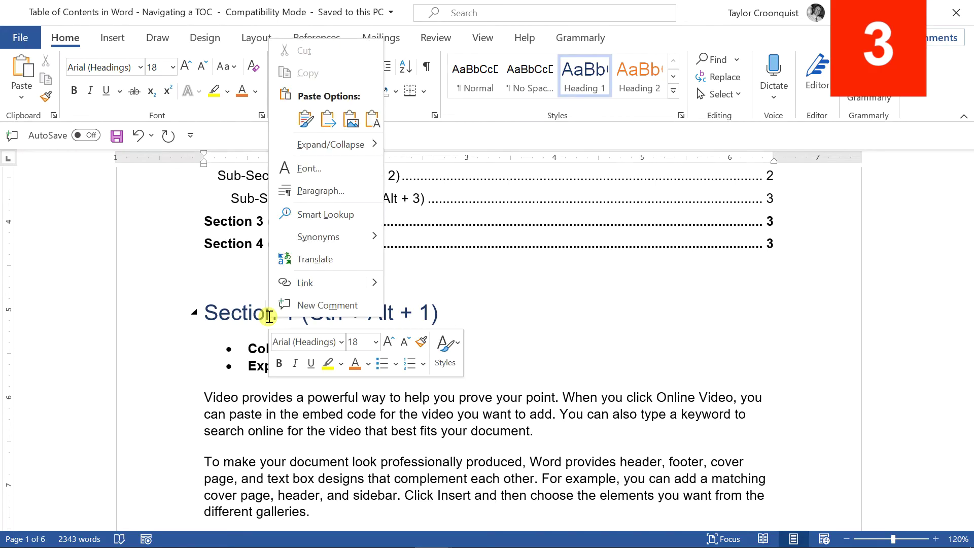
{"action": "mouse_move", "coordinate": [357, 149]}
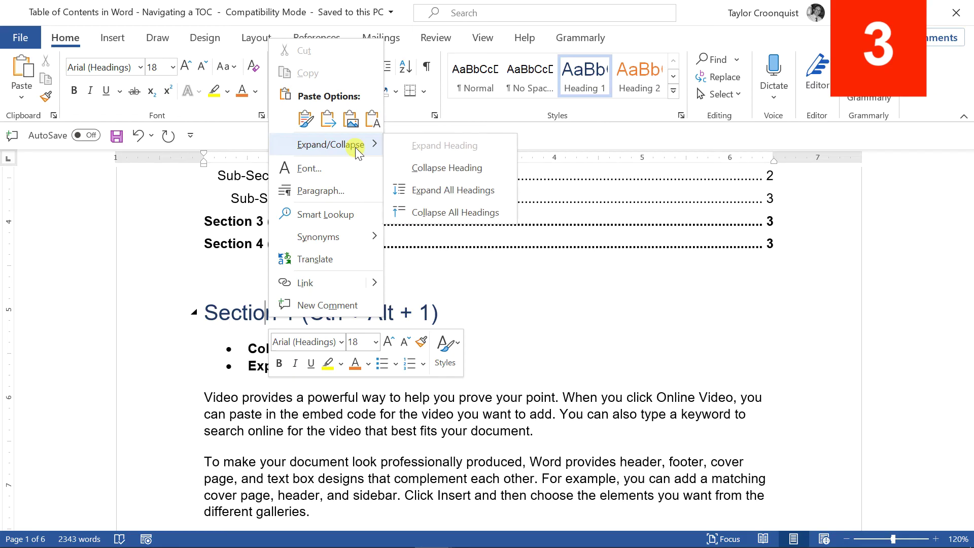
{"action": "left_click", "coordinate": [467, 219]}
{"action": "left_click", "coordinate": [249, 353]}
{"action": "left_click", "coordinate": [329, 392]}
{"action": "key", "text": "alt+shift+plus"}
{"action": "key", "text": "alt+shift+minus"}
{"action": "key", "text": "Up"}
{"action": "key", "text": "alt+shift+plus"}
{"action": "key", "text": "alt+shift+minus"}
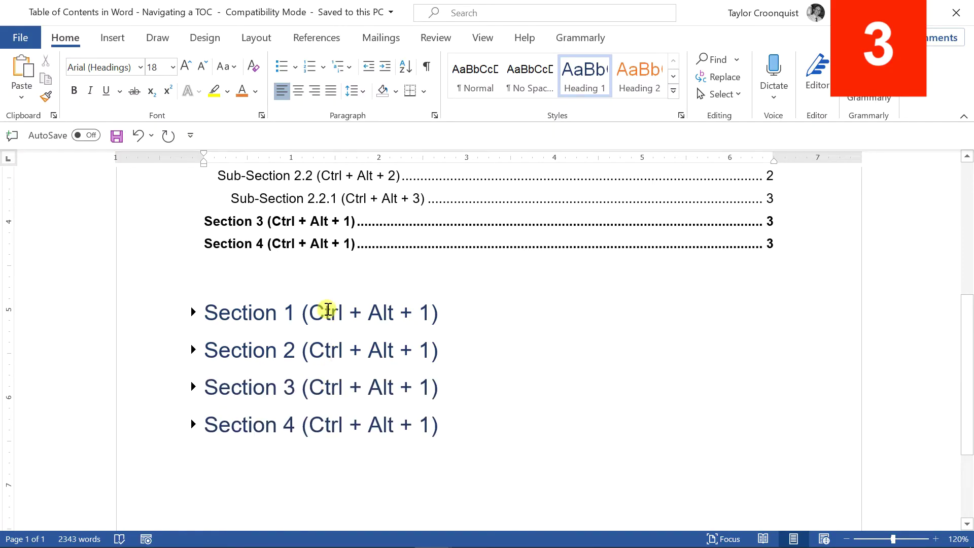
Expand all headings from the Section 1 heading's Expand/Collapse menu
{"action": "right_click", "coordinate": [328, 309]}
{"action": "mouse_move", "coordinate": [413, 137]}
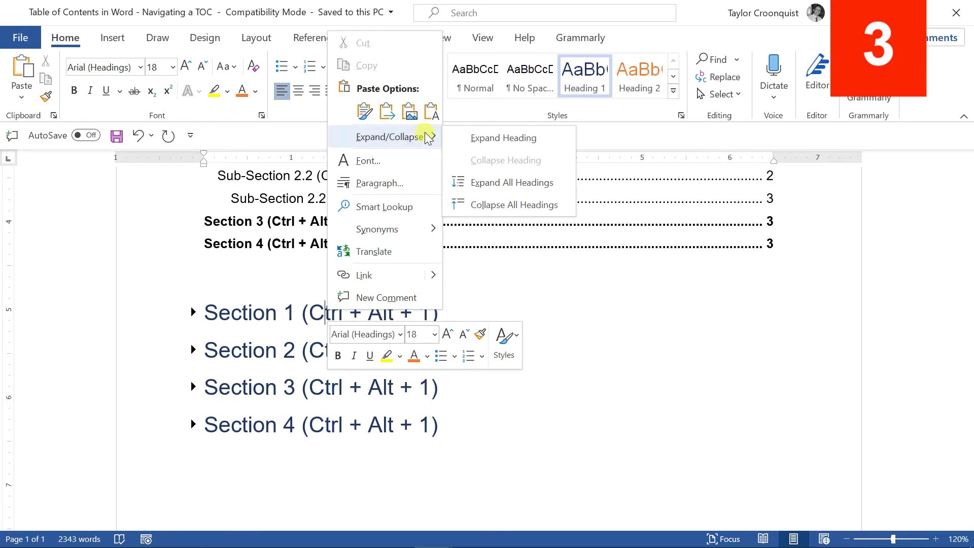
{"action": "left_click", "coordinate": [522, 183]}
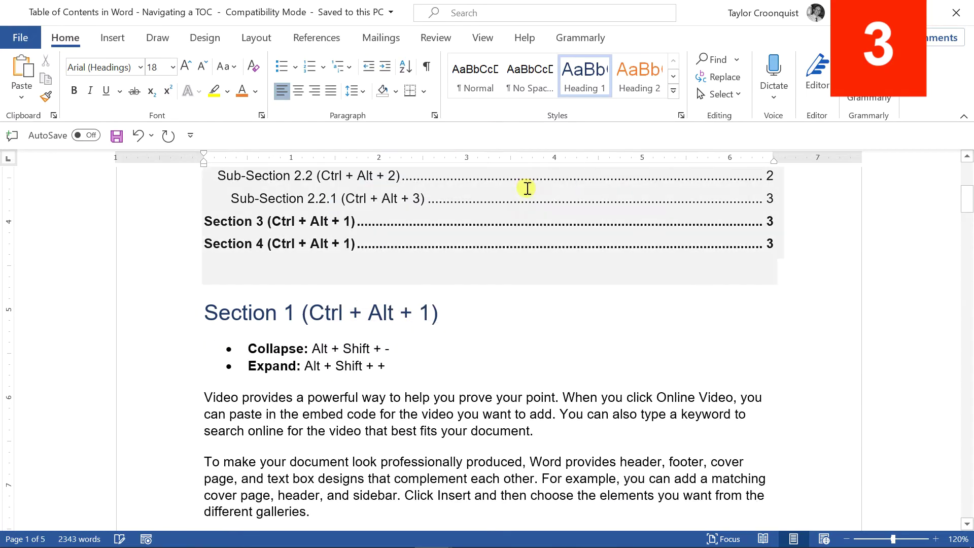
{"action": "left_click", "coordinate": [403, 398]}
{"action": "scroll", "coordinate": [402, 397], "scroll_direction": "down", "scroll_amount": 6}
{"action": "scroll", "coordinate": [402, 398], "scroll_direction": "up", "scroll_amount": 8}
{"action": "left_click", "coordinate": [322, 396]}
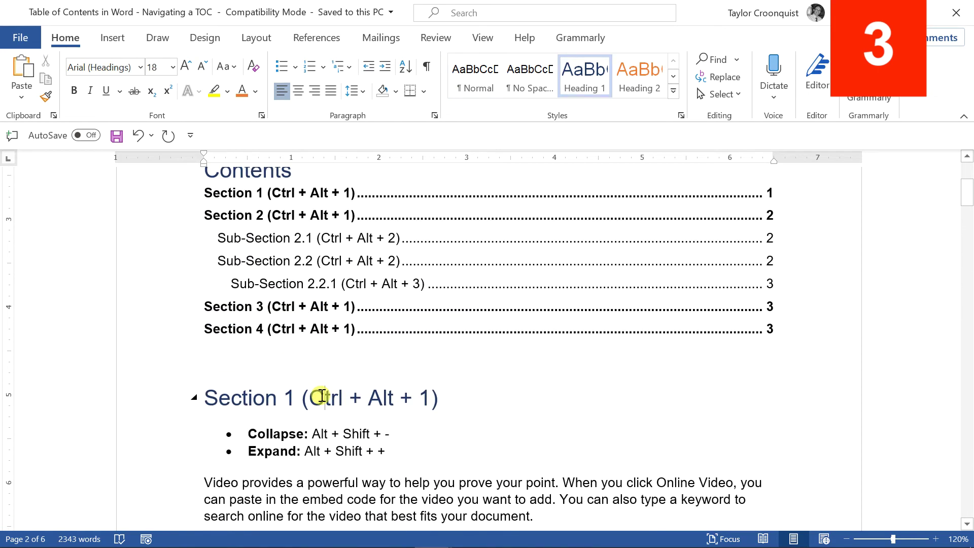
{"action": "scroll", "coordinate": [323, 395], "scroll_direction": "up", "scroll_amount": 4}
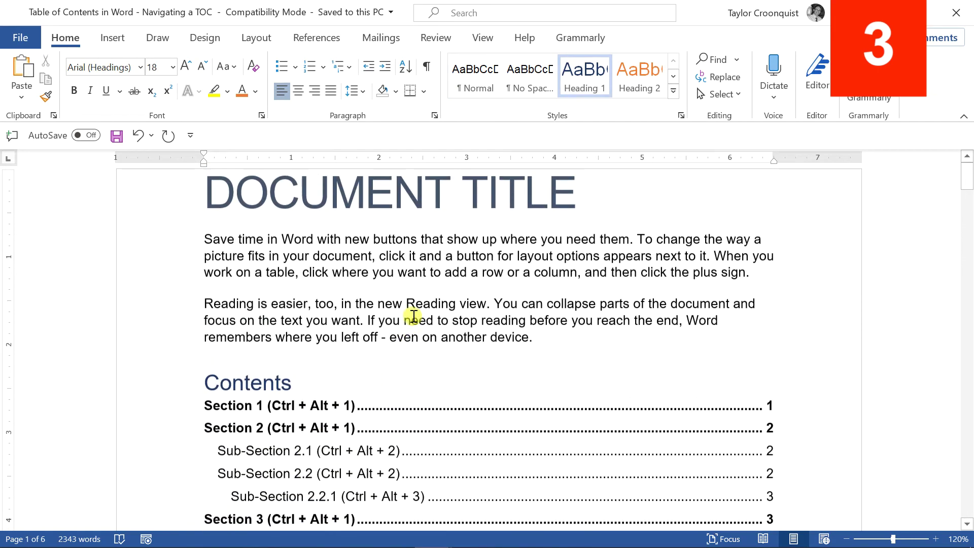
{"action": "left_click", "coordinate": [396, 272]}
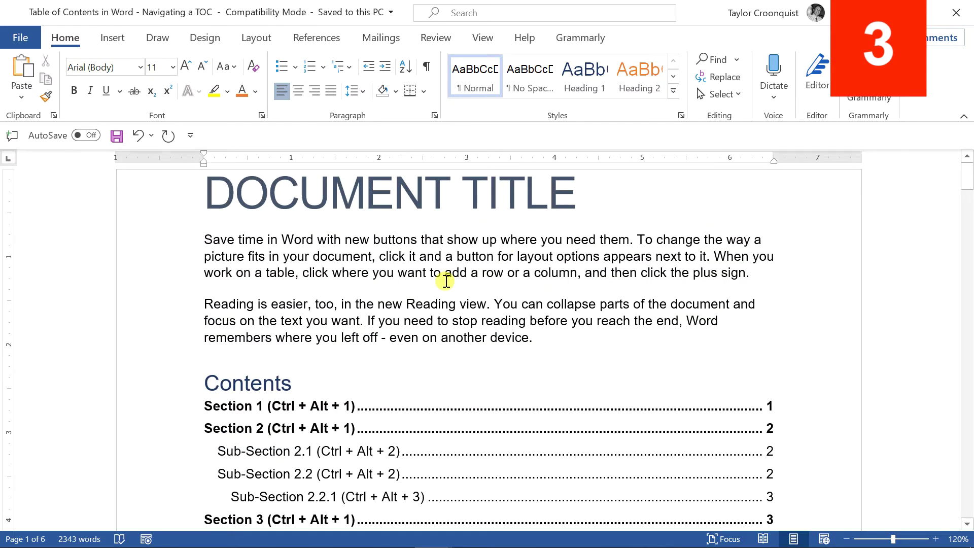
Turn on the Navigation Pane and jump among Section 2, Sub-Sections 2.1 and 2.2, and Section 3
{"action": "left_click", "coordinate": [480, 40]}
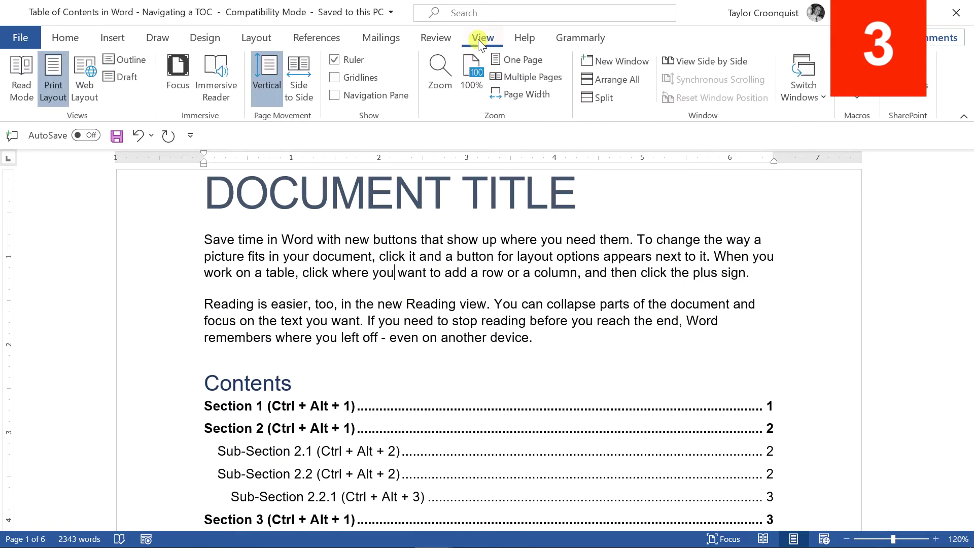
{"action": "left_click", "coordinate": [335, 95]}
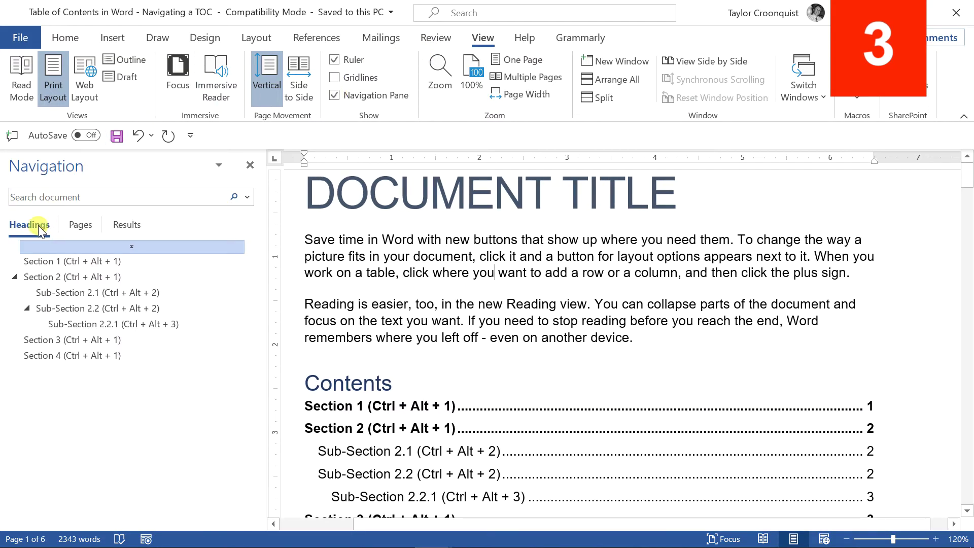
{"action": "left_click", "coordinate": [37, 278]}
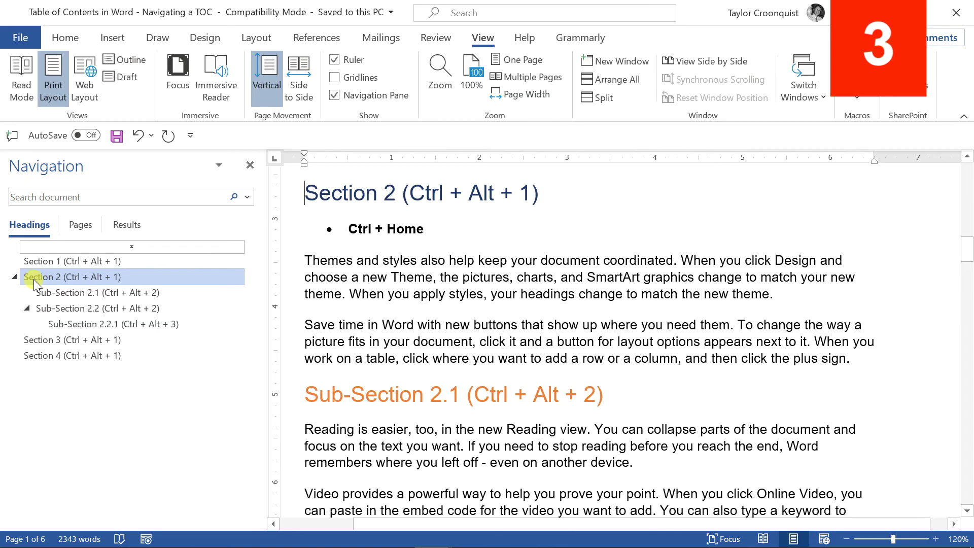
{"action": "left_click", "coordinate": [71, 309]}
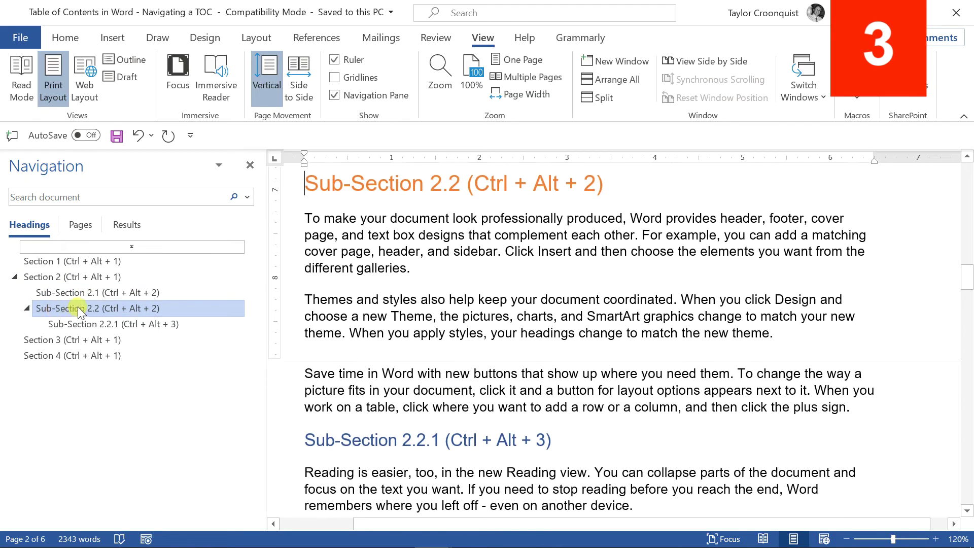
{"action": "left_click", "coordinate": [75, 339]}
{"action": "right_click", "coordinate": [80, 307]}
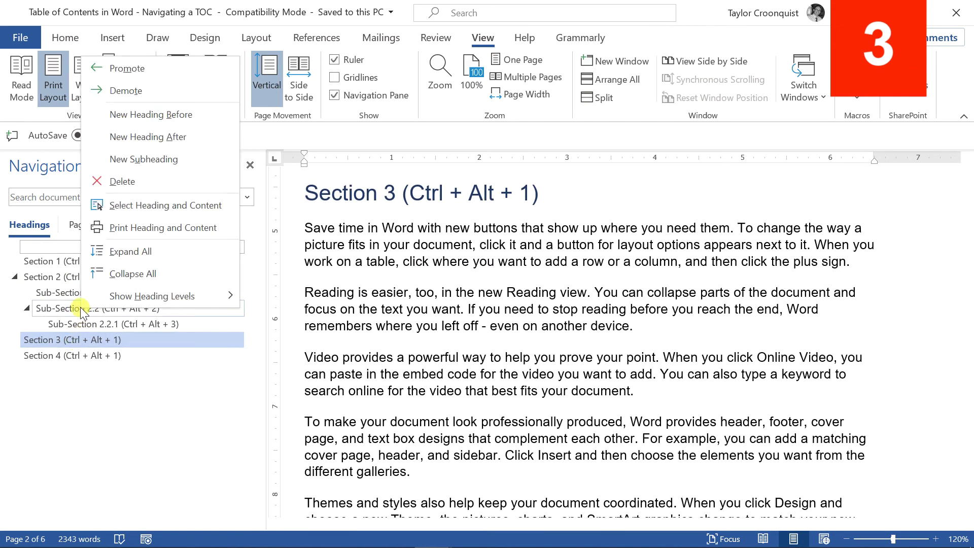
{"action": "left_click", "coordinate": [41, 292]}
{"action": "left_click", "coordinate": [88, 278]}
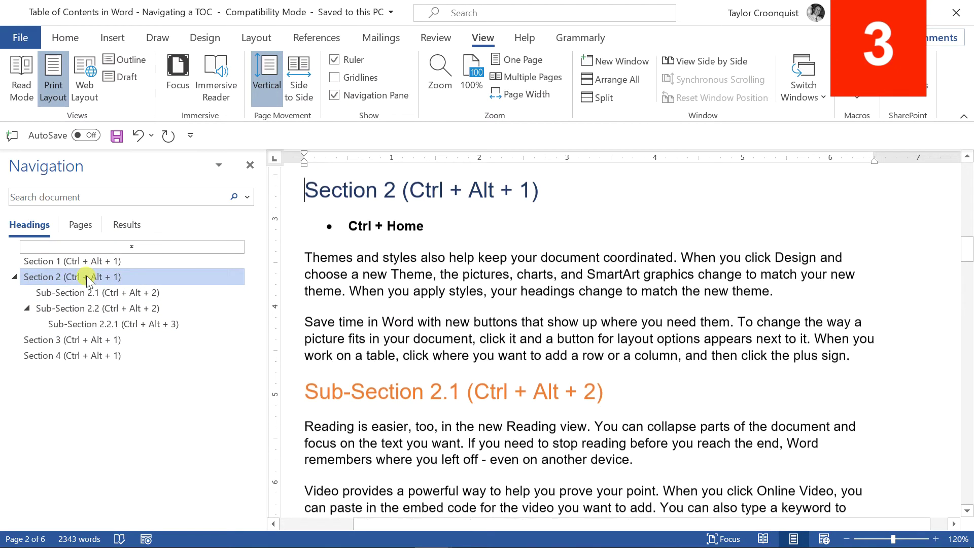
Jump from Section 1 down to Section 4 via the Headings list, then close the pane
{"action": "left_click", "coordinate": [88, 261]}
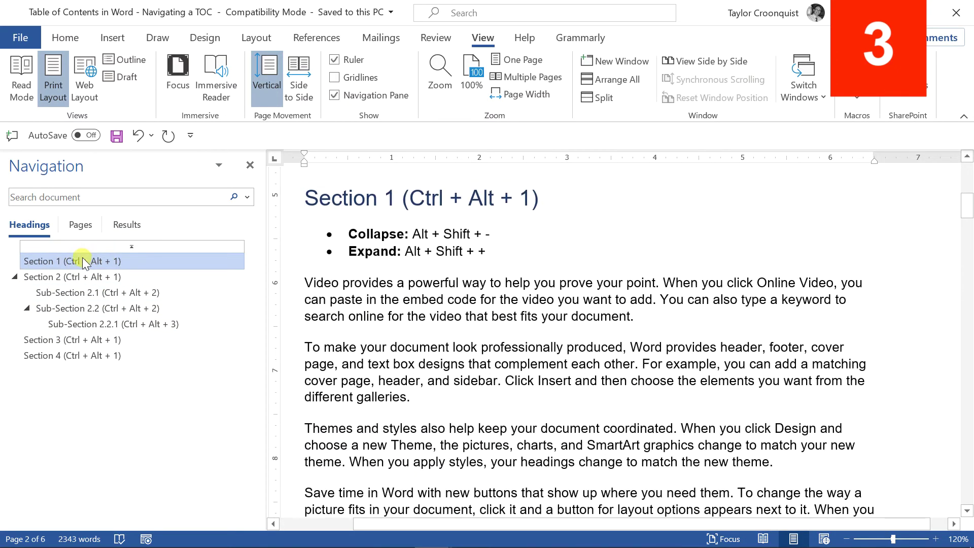
{"action": "left_click", "coordinate": [116, 276]}
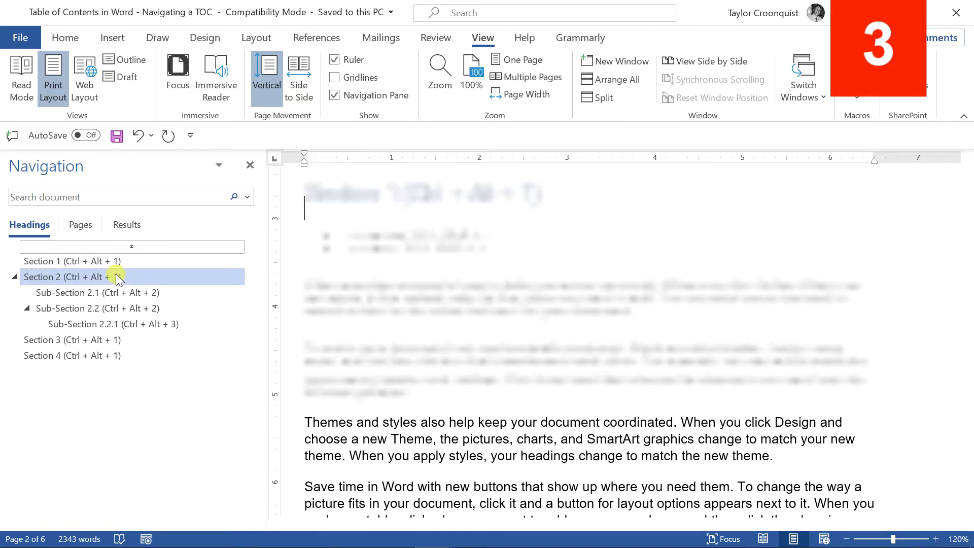
{"action": "left_click", "coordinate": [81, 309]}
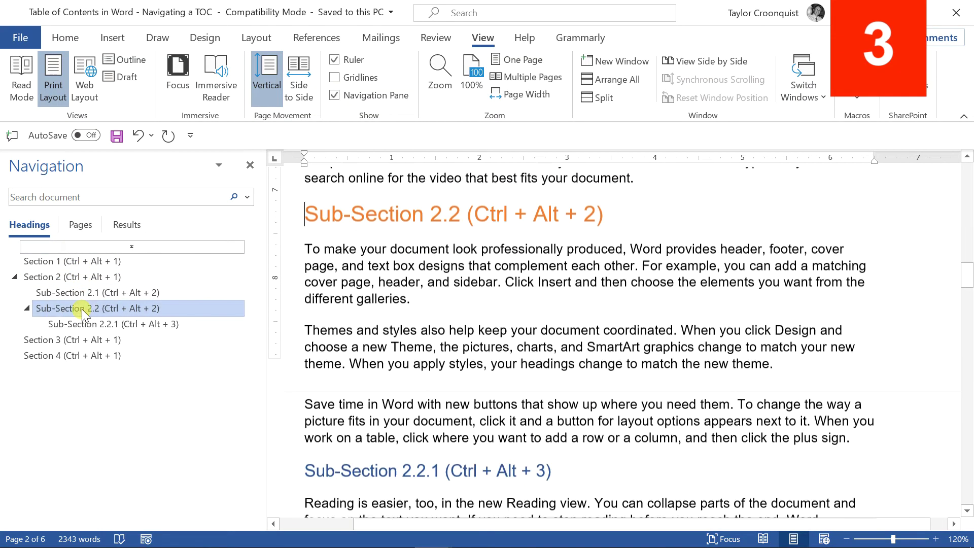
{"action": "left_click", "coordinate": [45, 343]}
{"action": "left_click", "coordinate": [46, 355]}
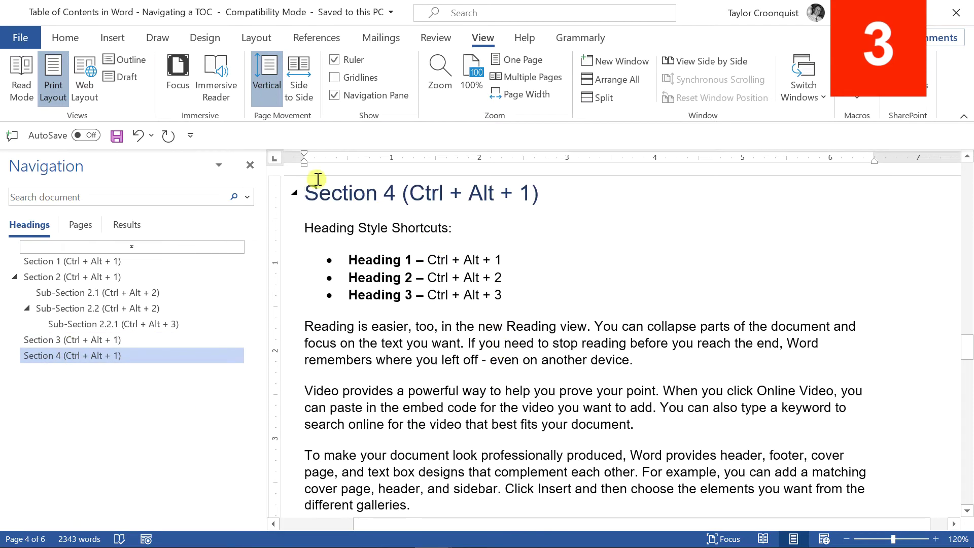
{"action": "left_click", "coordinate": [246, 167]}
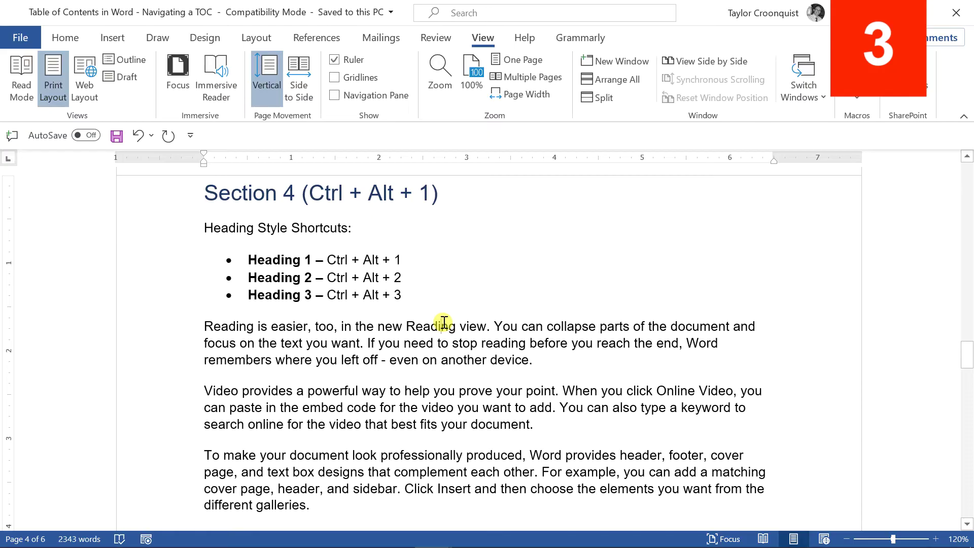
{"action": "scroll", "coordinate": [490, 272], "scroll_direction": "up", "scroll_amount": 2}
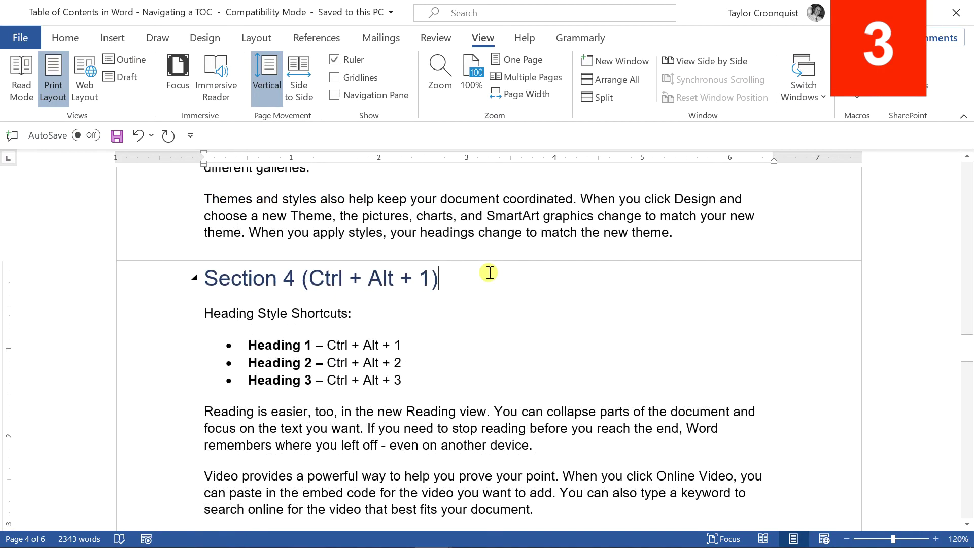
{"action": "left_click", "coordinate": [489, 272]}
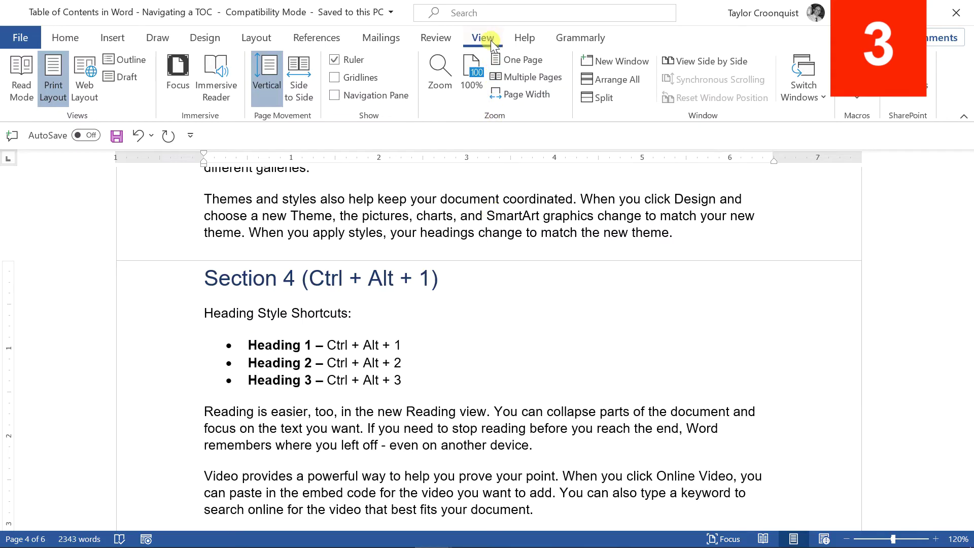
Switch to Outline view and set Show Level to Level 1, then 2, then 3
{"action": "left_click", "coordinate": [135, 59]}
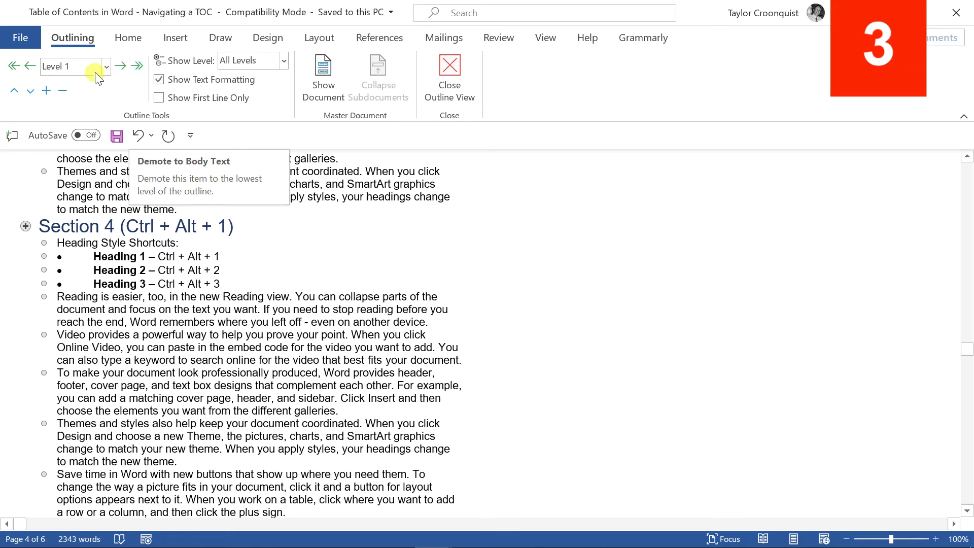
{"action": "left_click", "coordinate": [284, 62]}
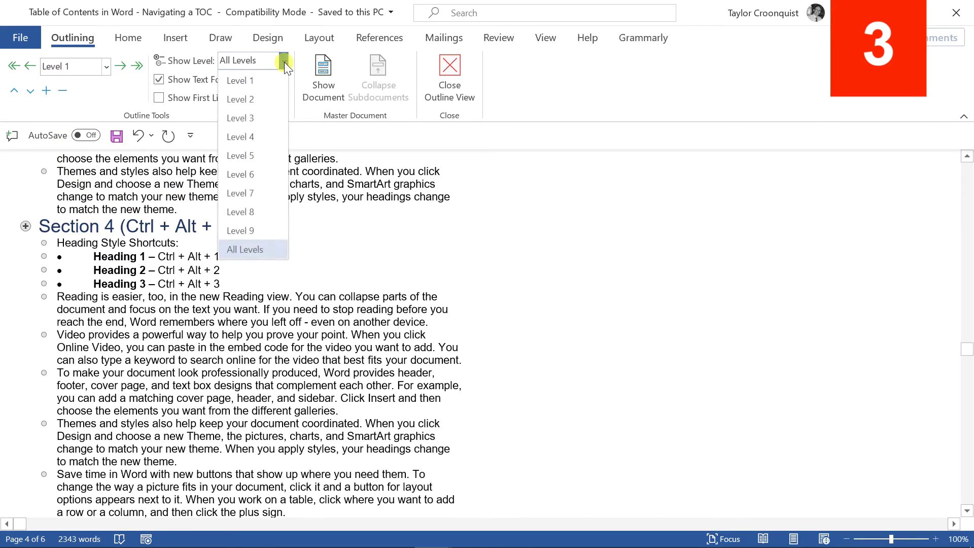
{"action": "left_click", "coordinate": [270, 85]}
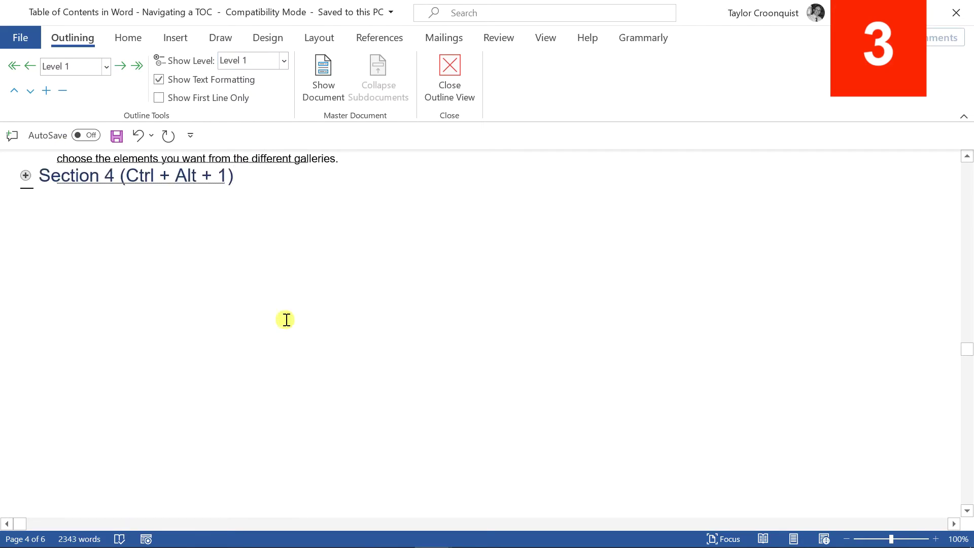
{"action": "scroll", "coordinate": [283, 282], "scroll_direction": "up", "scroll_amount": 3}
{"action": "left_click", "coordinate": [273, 67]}
{"action": "left_click", "coordinate": [264, 97]}
{"action": "left_click", "coordinate": [283, 61]}
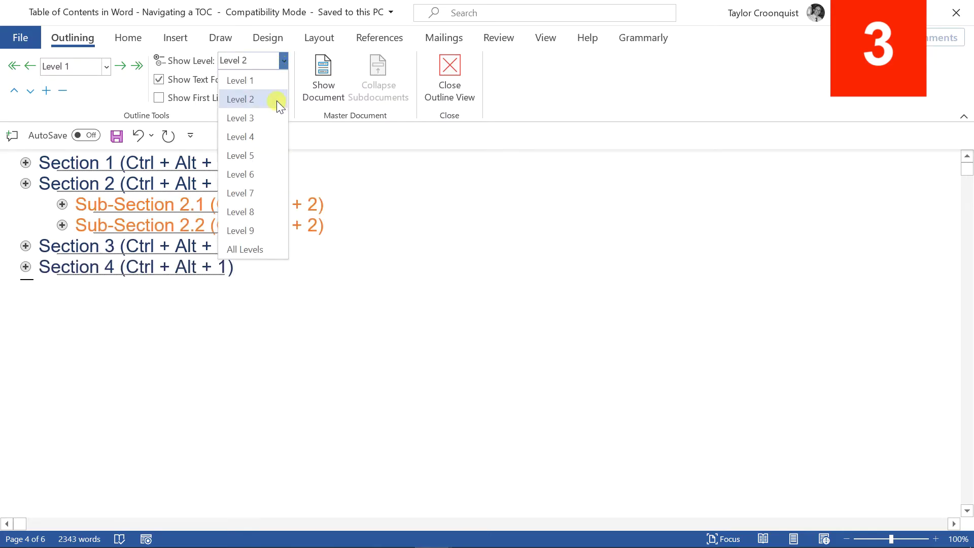
{"action": "left_click", "coordinate": [273, 116]}
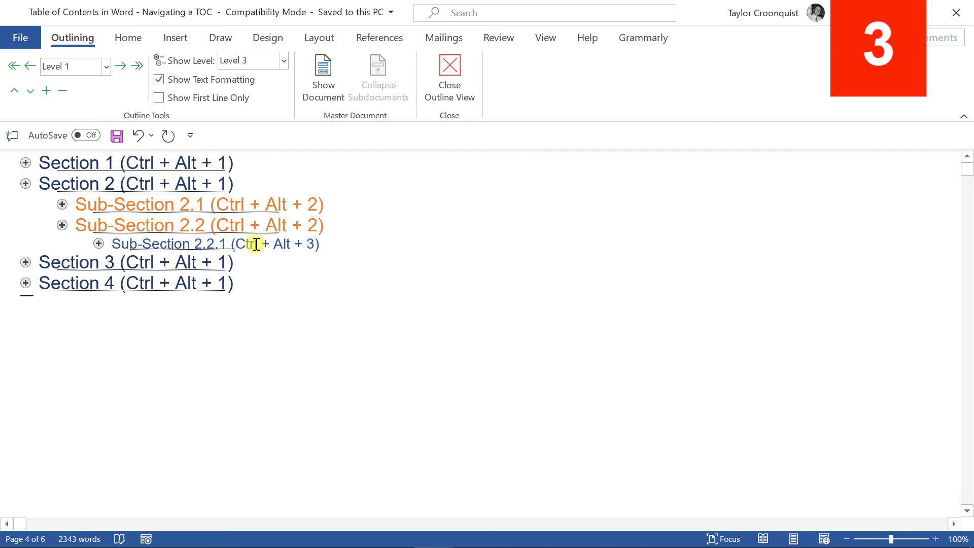
Expand and collapse Section 4 twice with the outline + and − buttons
{"action": "left_click", "coordinate": [46, 91]}
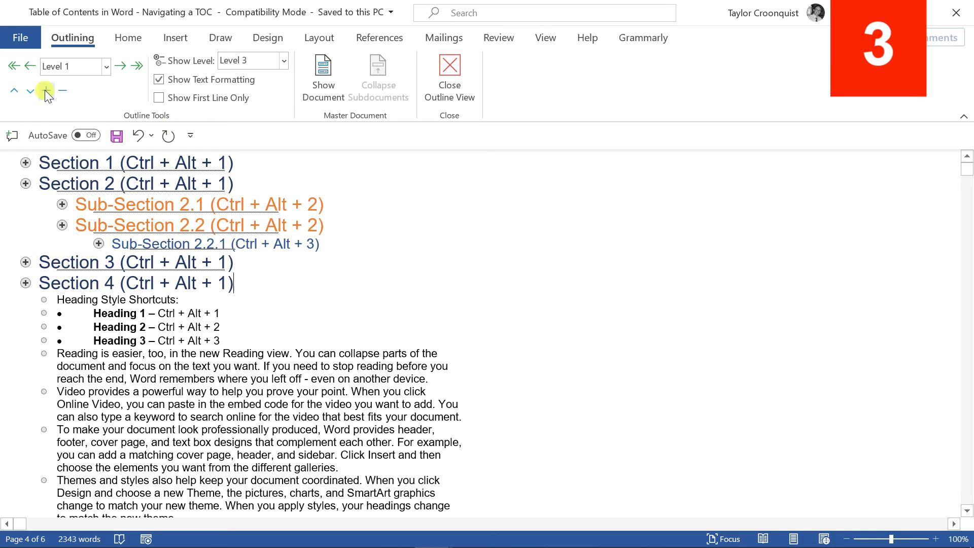
{"action": "left_click", "coordinate": [60, 91]}
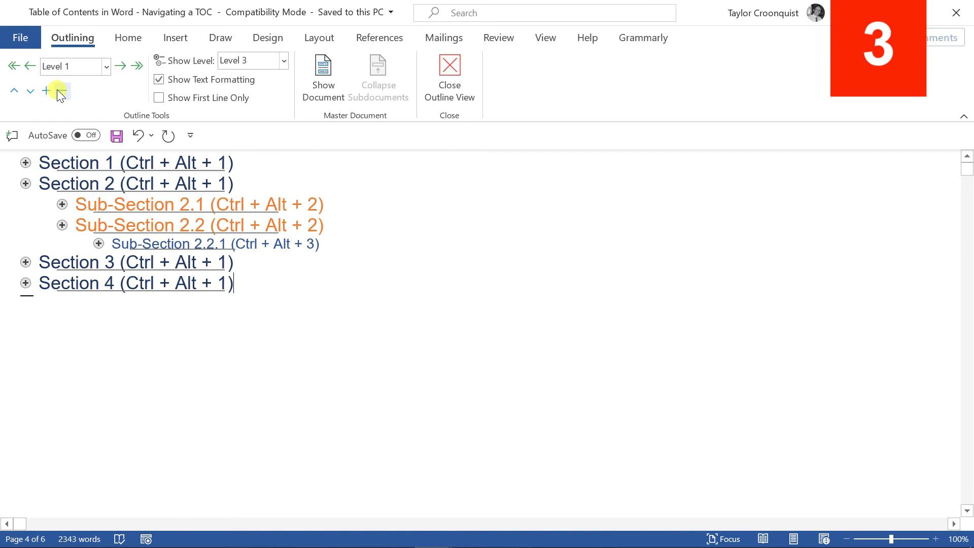
{"action": "left_click", "coordinate": [46, 91]}
{"action": "left_click", "coordinate": [58, 90]}
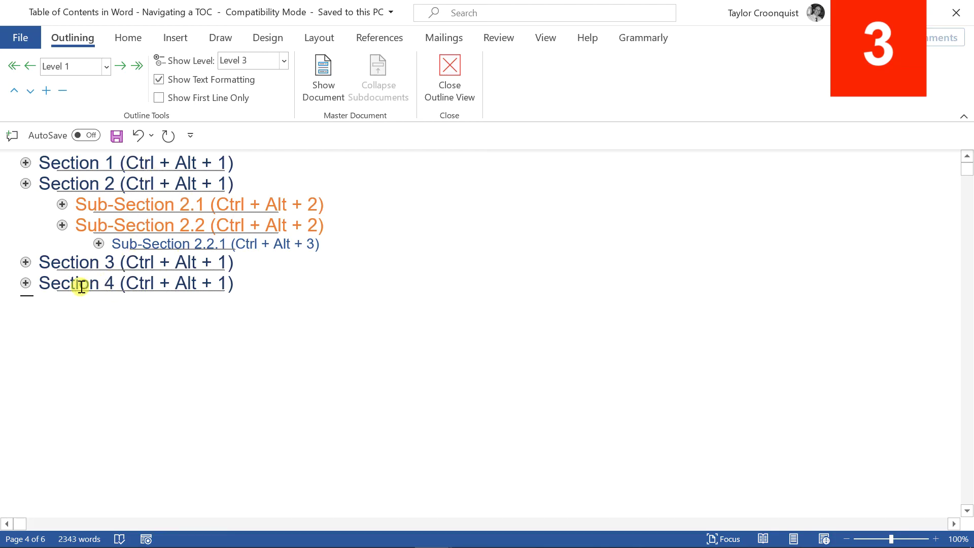
Move Section 4 to the top of the outline and expand then collapse its body text
{"action": "left_click", "coordinate": [15, 91]}
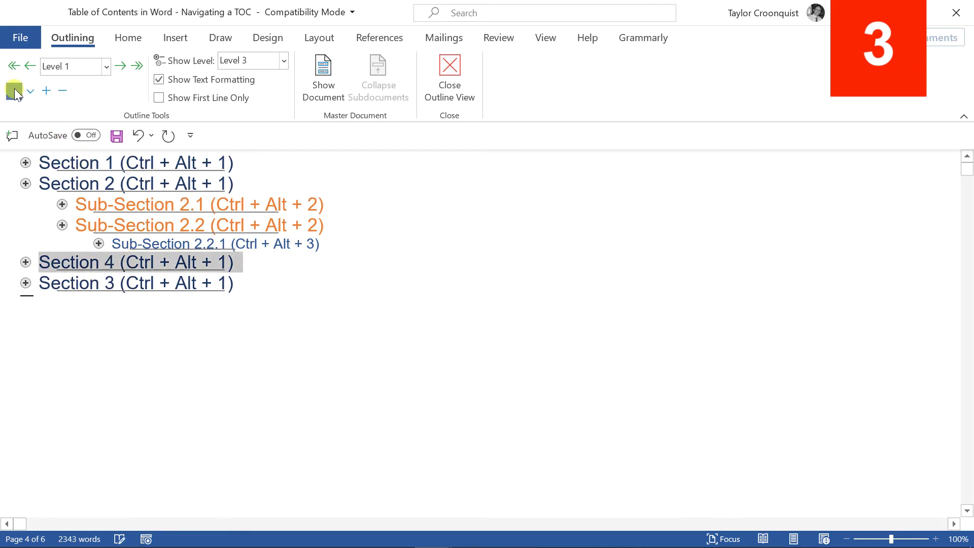
{"action": "left_click", "coordinate": [15, 91]}
{"action": "left_click", "coordinate": [15, 91]}
{"action": "left_click", "coordinate": [15, 91]}
{"action": "left_click", "coordinate": [14, 91]}
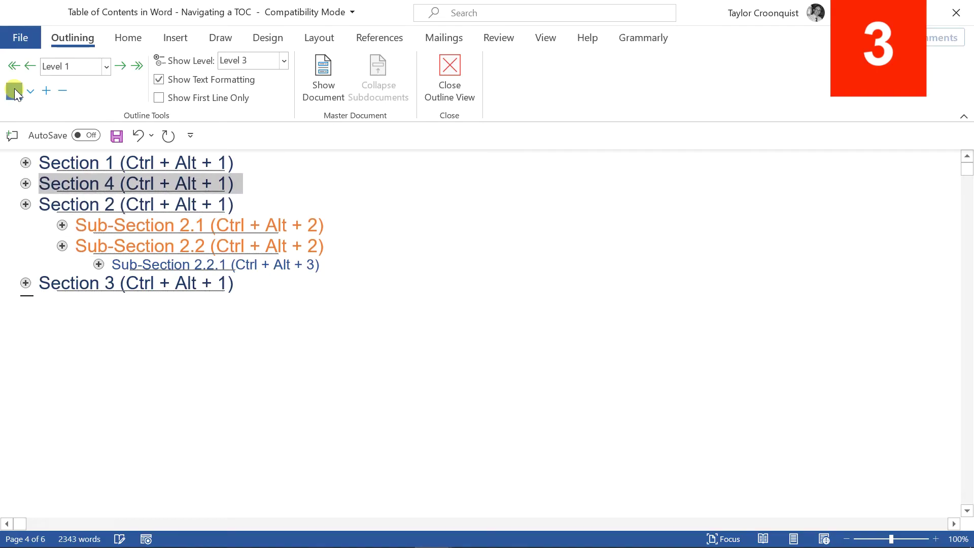
{"action": "left_click", "coordinate": [15, 91]}
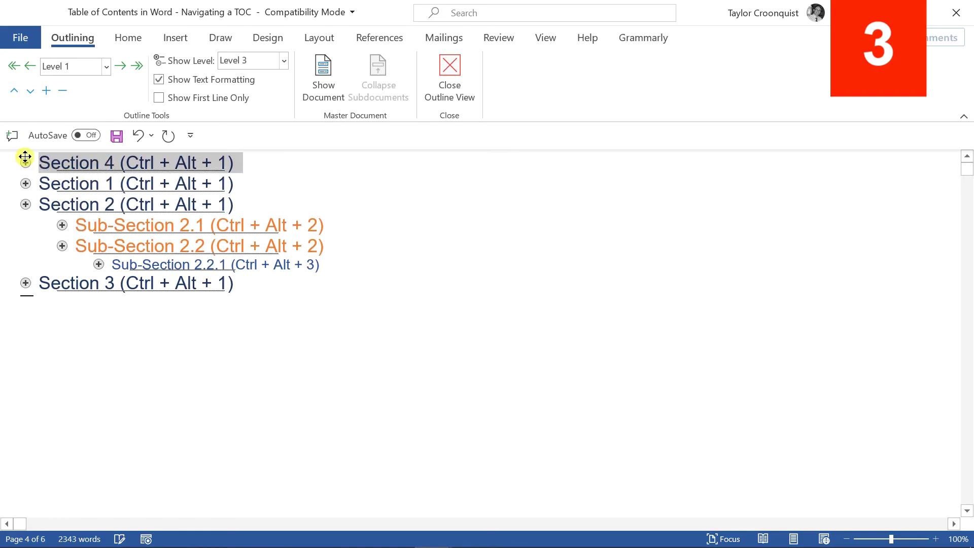
{"action": "double_click", "coordinate": [24, 162]}
{"action": "double_click", "coordinate": [24, 163]}
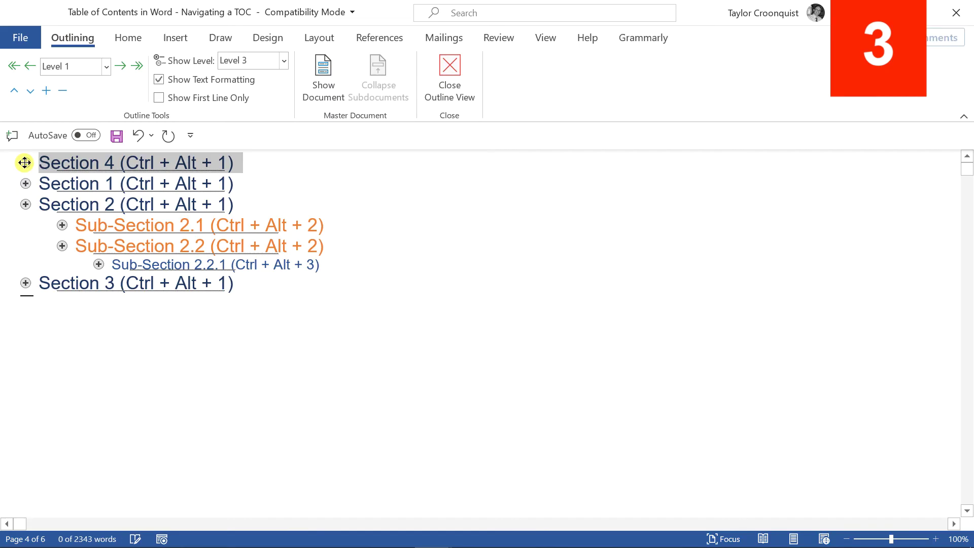
Show Level 2, then Level 3, and move Section 4 down below Section 1
{"action": "left_click", "coordinate": [283, 59]}
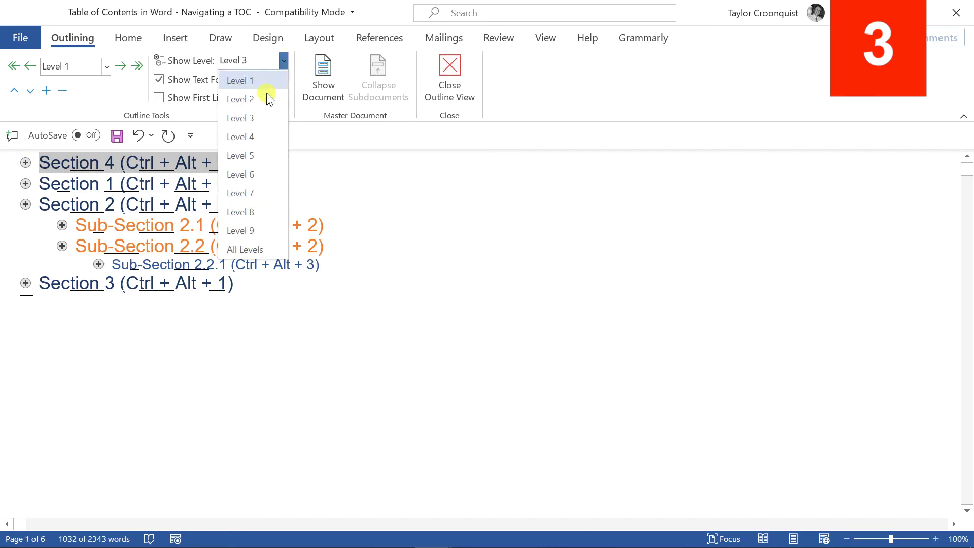
{"action": "left_click", "coordinate": [265, 96]}
{"action": "left_click", "coordinate": [281, 61]}
{"action": "left_click", "coordinate": [268, 115]}
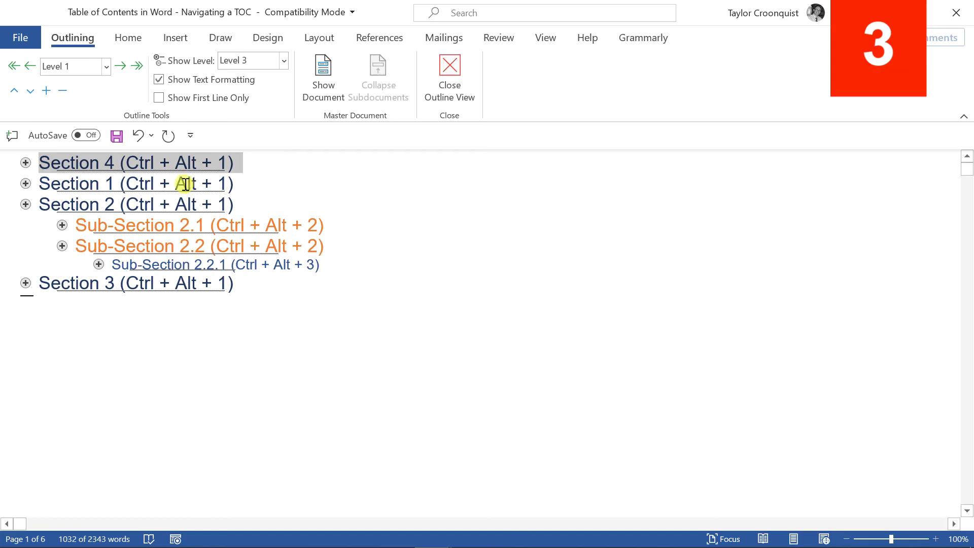
{"action": "left_click", "coordinate": [26, 91]}
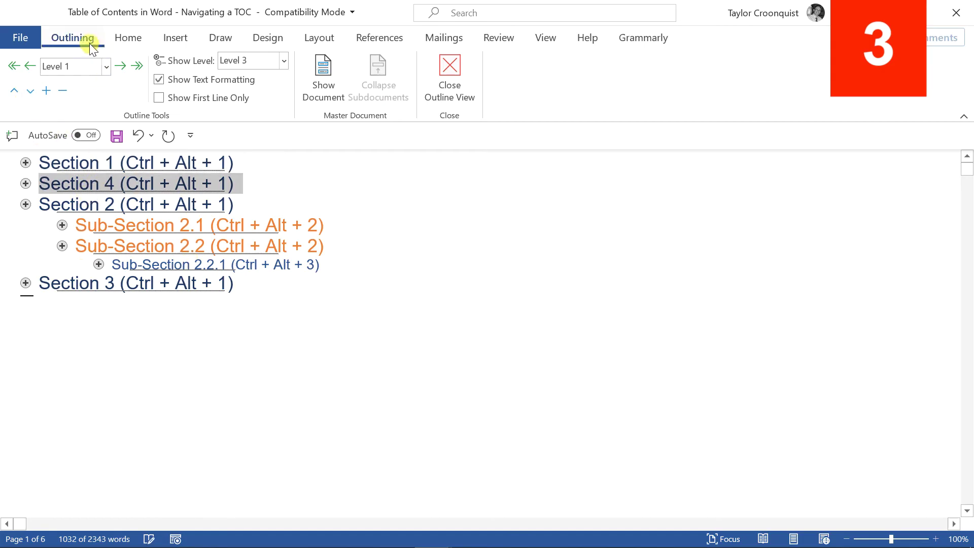
Close Outline View and select Slide title 1 through slide 5 in Convert Word to PowerPoint
{"action": "left_click", "coordinate": [458, 91]}
{"action": "left_click", "coordinate": [920, 250]}
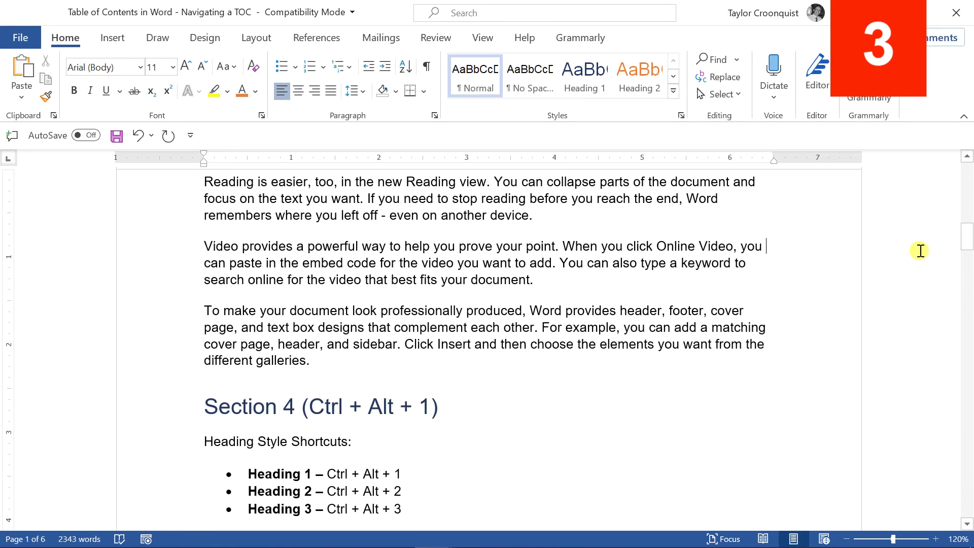
{"action": "key", "text": "ctrl+Home"}
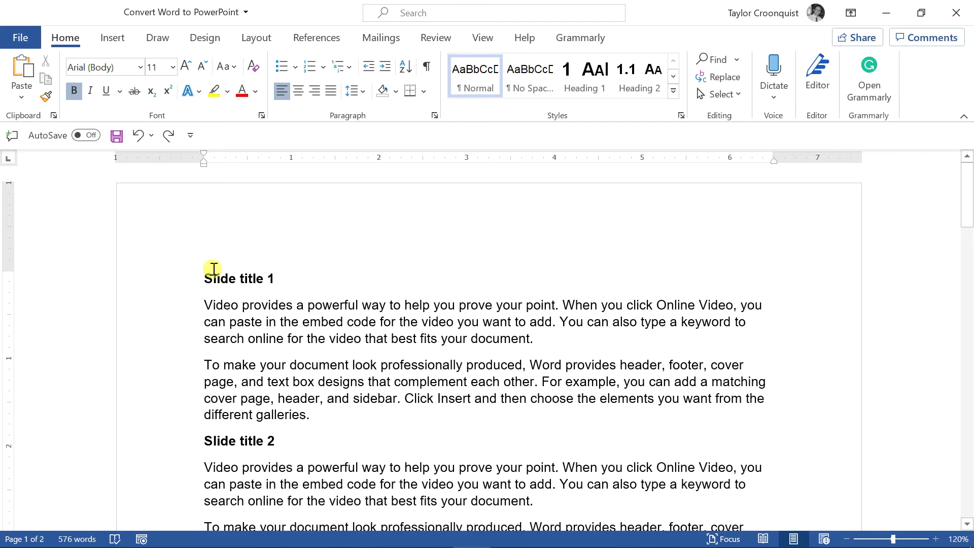
{"action": "left_click", "coordinate": [199, 276]}
{"action": "left_click_drag", "start_coordinate": [250, 350], "coordinate": [284, 528]}
{"action": "scroll", "coordinate": [256, 299], "scroll_direction": "down", "scroll_amount": 2}
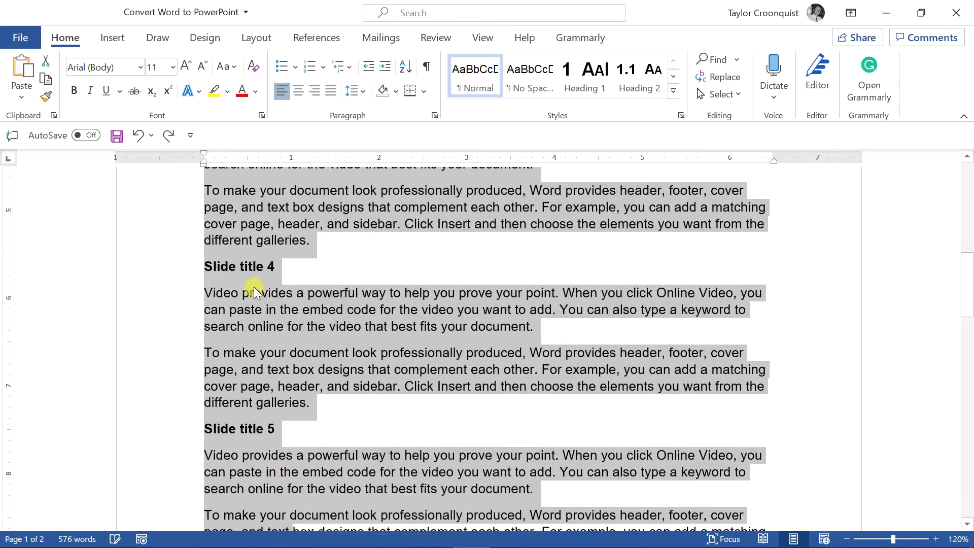
{"action": "left_click", "coordinate": [252, 270]}
{"action": "scroll", "coordinate": [252, 272], "scroll_direction": "up", "scroll_amount": 10}
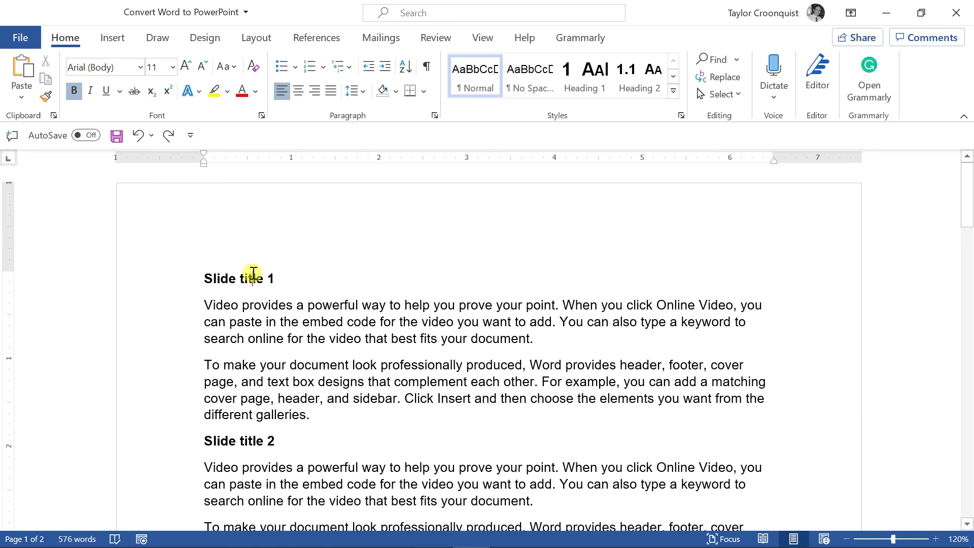
Make Slide title 1 a Heading 1 and apply the Black & White (Numbered) style set
{"action": "key", "text": "Right"}
{"action": "key", "text": "Right"}
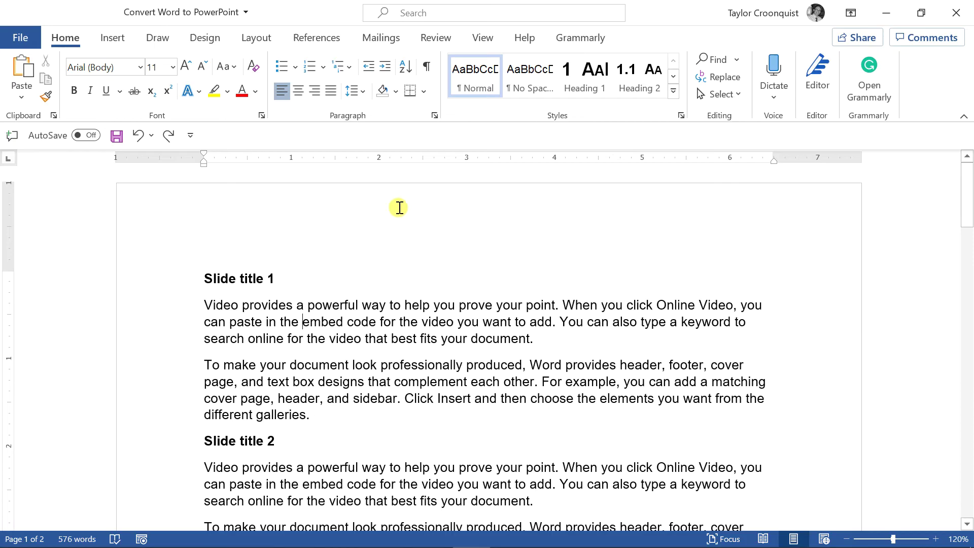
{"action": "left_click", "coordinate": [228, 278]}
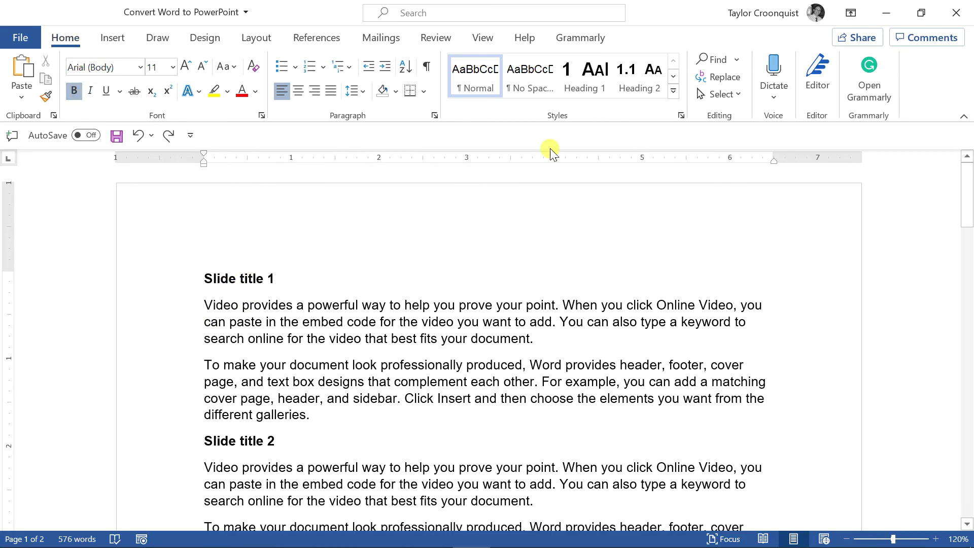
{"action": "left_click", "coordinate": [585, 81]}
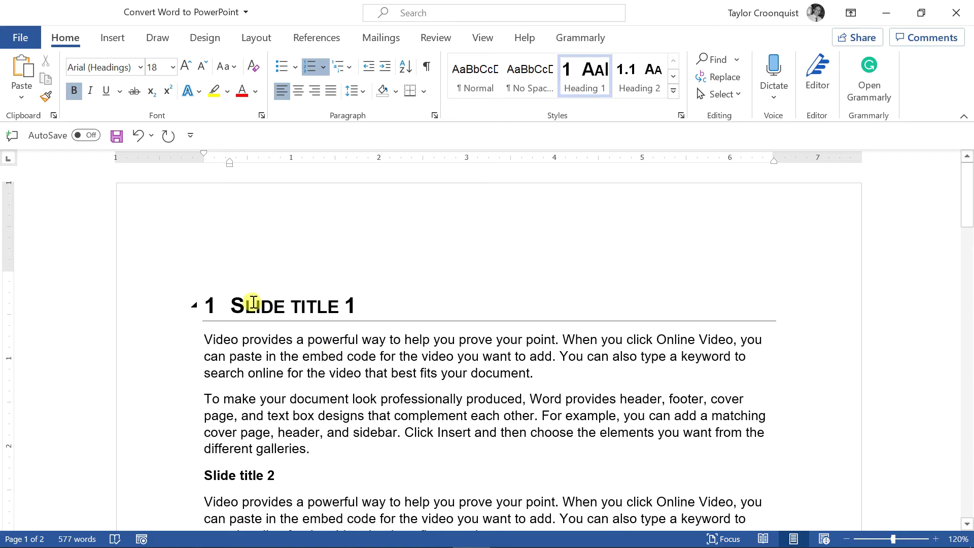
{"action": "left_click", "coordinate": [204, 35]}
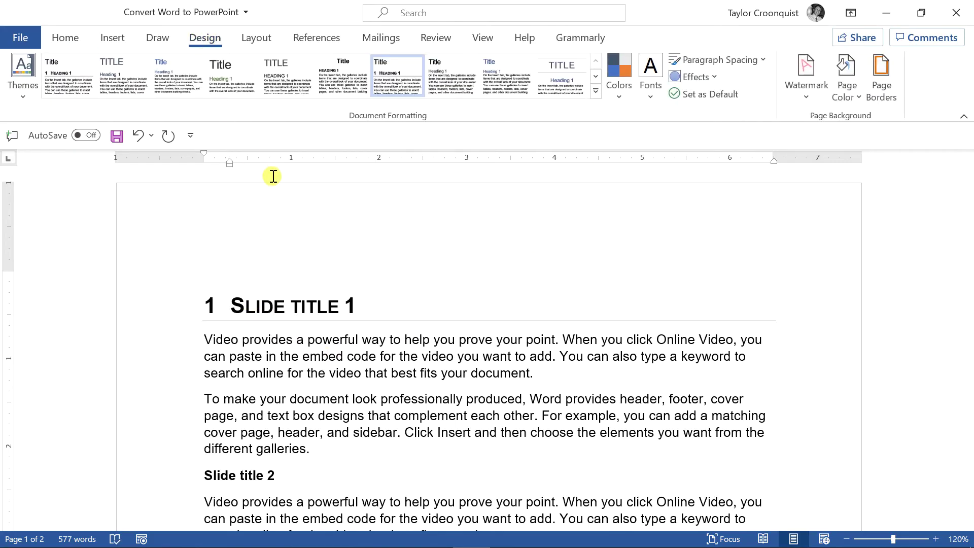
{"action": "left_click", "coordinate": [415, 88]}
Apply Heading 2 to both body paragraphs under Slide title 1, numbering them 1.1 and 1.2
{"action": "left_click", "coordinate": [307, 372]}
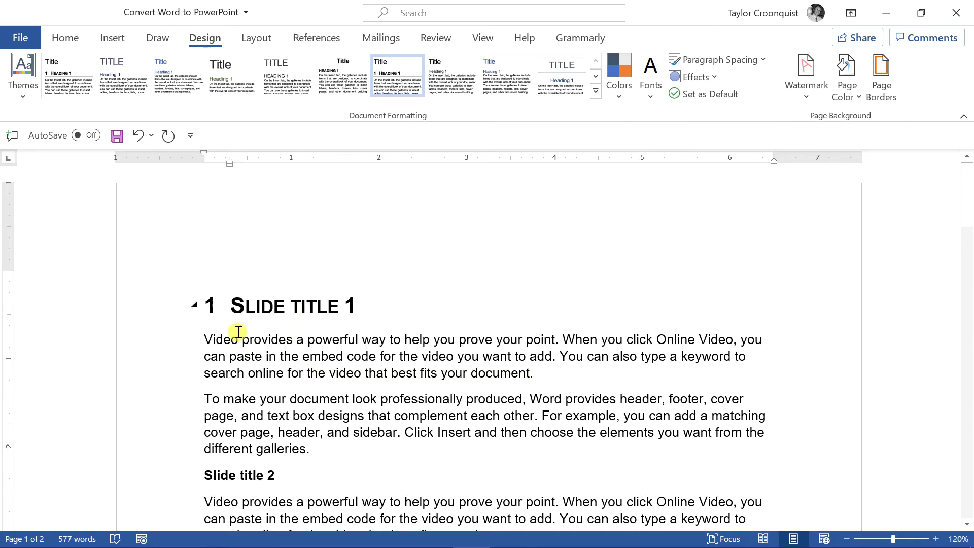
{"action": "left_click_drag", "start_coordinate": [208, 341], "coordinate": [312, 449]}
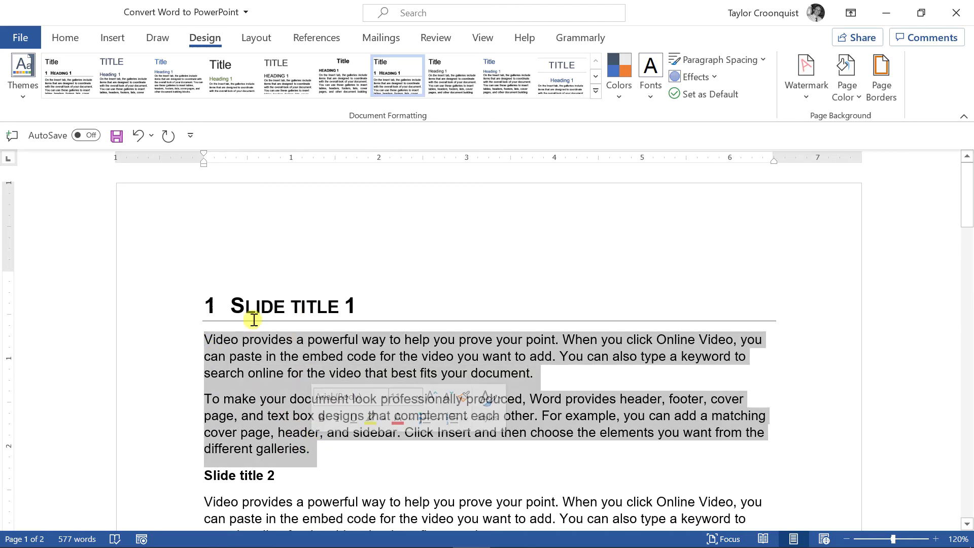
{"action": "left_click", "coordinate": [71, 40]}
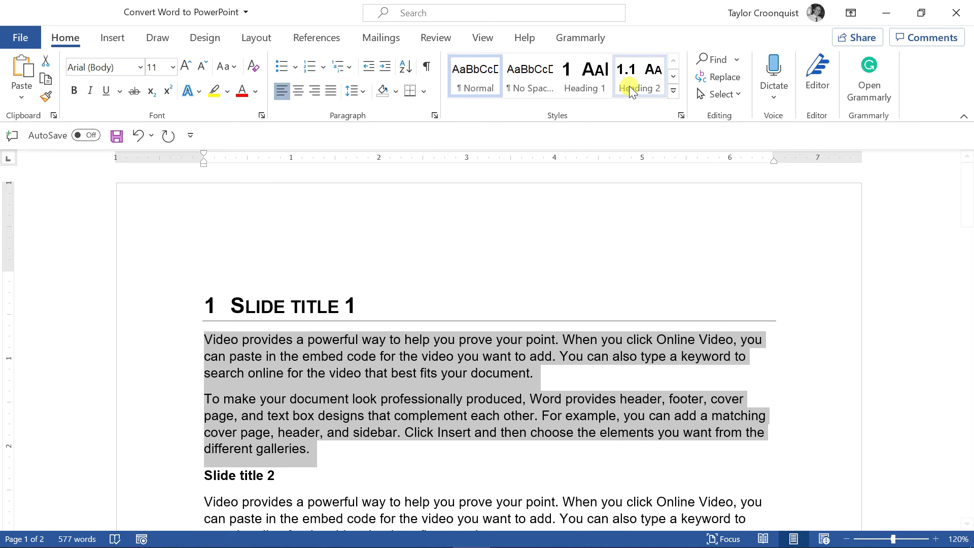
{"action": "left_click", "coordinate": [629, 86]}
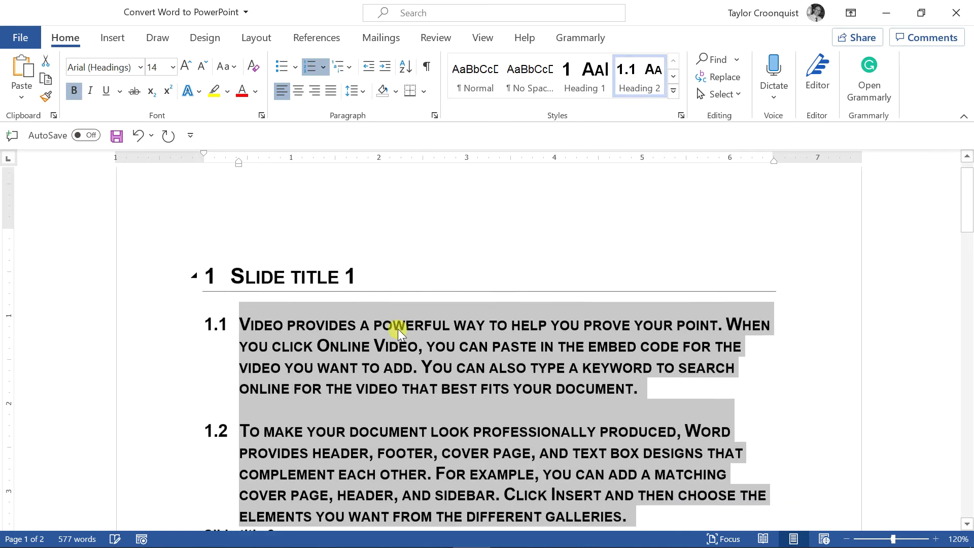
{"action": "scroll", "coordinate": [304, 324], "scroll_direction": "down", "scroll_amount": 5}
{"action": "left_click", "coordinate": [227, 306]}
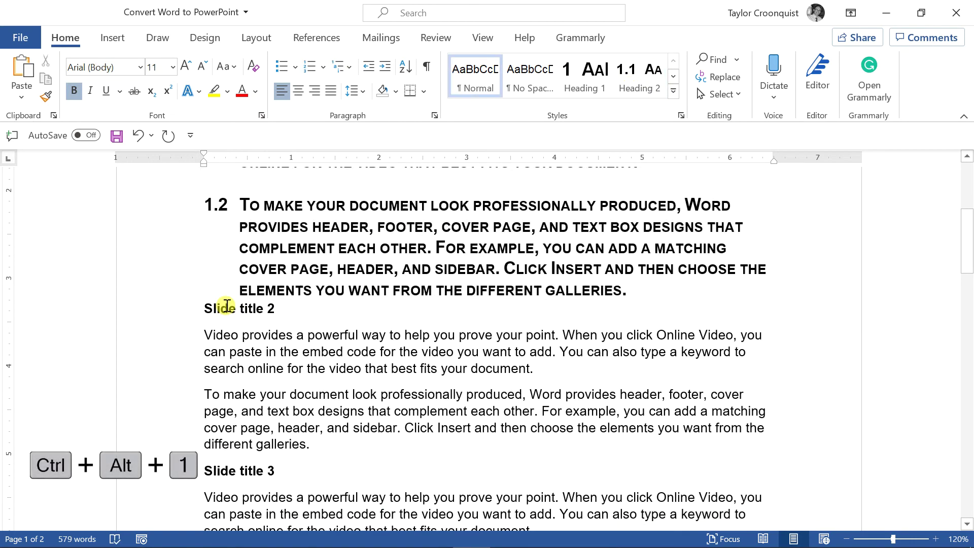
Make Slide title 2 a Heading 1 and its two paragraphs Heading 2 (Ctrl+Alt+1, Ctrl+Alt+2)
{"action": "key", "text": "ctrl+alt+1"}
{"action": "left_click", "coordinate": [211, 366]}
{"action": "left_click", "coordinate": [337, 478], "text": "shift"}
{"action": "key", "text": "ctrl+alt+2"}
{"action": "scroll", "coordinate": [304, 446], "scroll_direction": "down", "scroll_amount": 4}
Make Slide title 3 a Heading 1 and its two paragraphs Heading 2 items 3.1 and 3.2
{"action": "left_click", "coordinate": [252, 380]}
{"action": "key", "text": "ctrl+alt+1"}
{"action": "scroll", "coordinate": [244, 380], "scroll_direction": "down", "scroll_amount": 3}
{"action": "left_click", "coordinate": [202, 266]}
{"action": "left_click", "coordinate": [315, 374], "text": "shift"}
{"action": "key", "text": "ctrl+alt+2"}
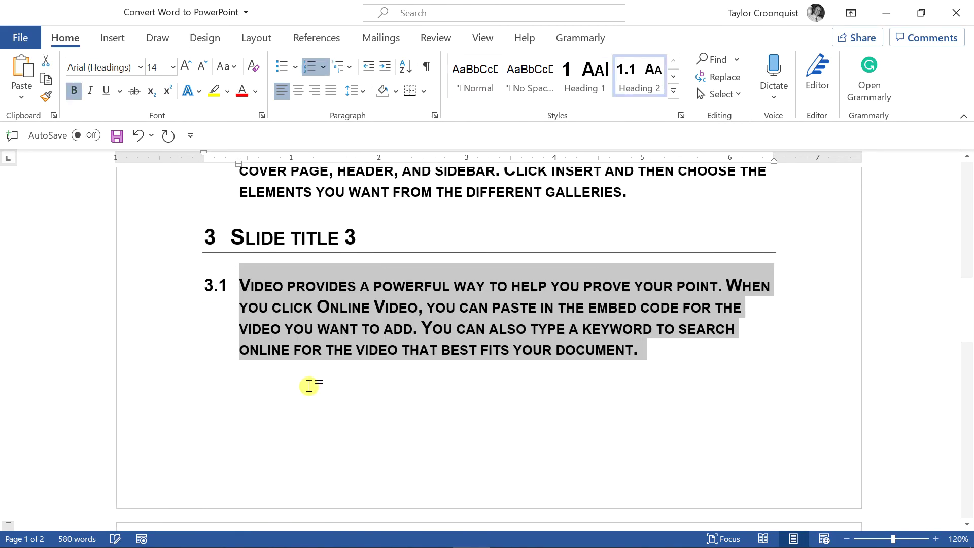
{"action": "scroll", "coordinate": [311, 384], "scroll_direction": "down", "scroll_amount": 3}
{"action": "scroll", "coordinate": [287, 398], "scroll_direction": "down", "scroll_amount": 3}
Make Slide title 4 a Heading 1 and its two paragraphs Heading 2 items 4.1 and 4.2
{"action": "left_click", "coordinate": [228, 446]}
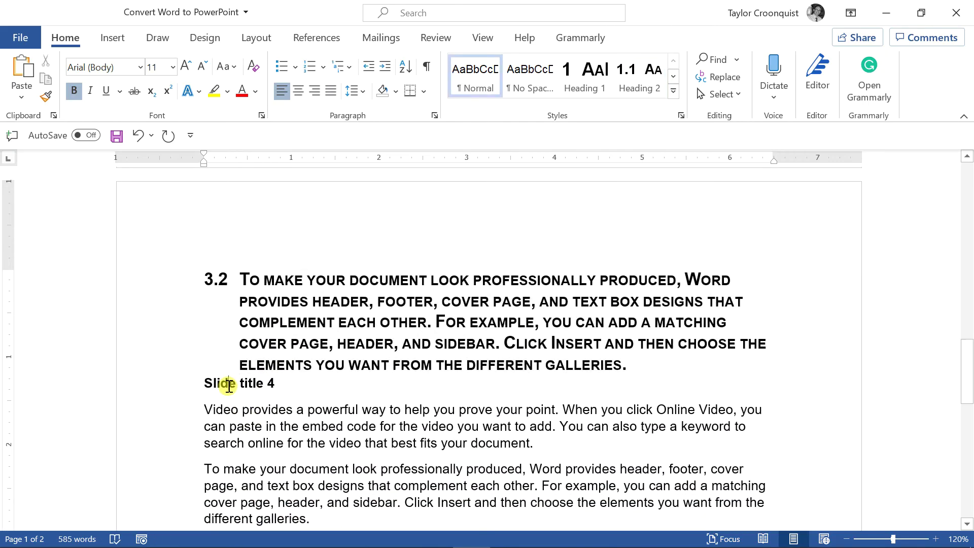
{"action": "key", "text": "ctrl+alt+1"}
{"action": "scroll", "coordinate": [229, 386], "scroll_direction": "down", "scroll_amount": 3}
{"action": "left_click_drag", "start_coordinate": [211, 276], "coordinate": [311, 381]}
{"action": "key", "text": "ctrl+alt+2"}
{"action": "scroll", "coordinate": [315, 388], "scroll_direction": "down", "scroll_amount": 2}
{"action": "scroll", "coordinate": [314, 388], "scroll_direction": "down", "scroll_amount": 4}
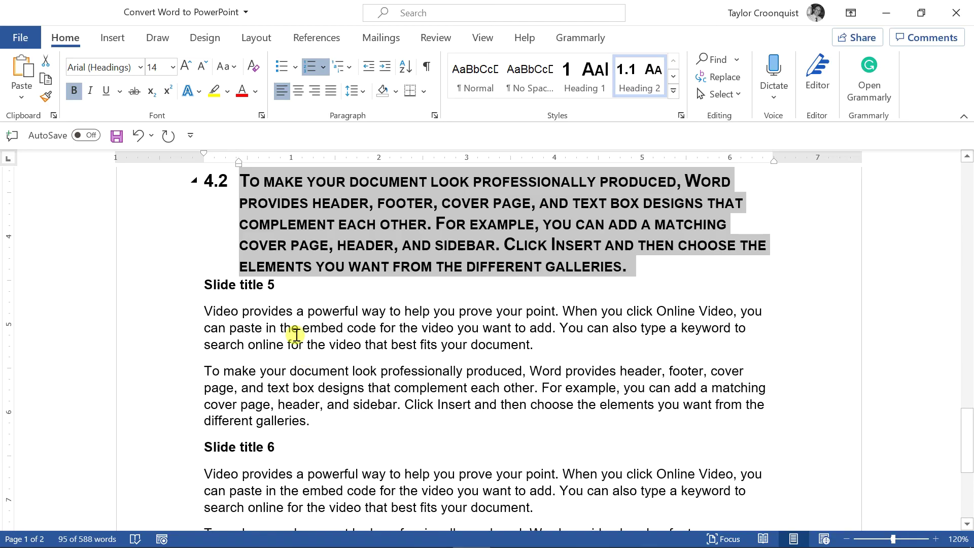
Review the Slide title 5 and Slide title 6 text without restyling it, then return up the document
{"action": "left_click_drag", "start_coordinate": [205, 284], "coordinate": [279, 285]}
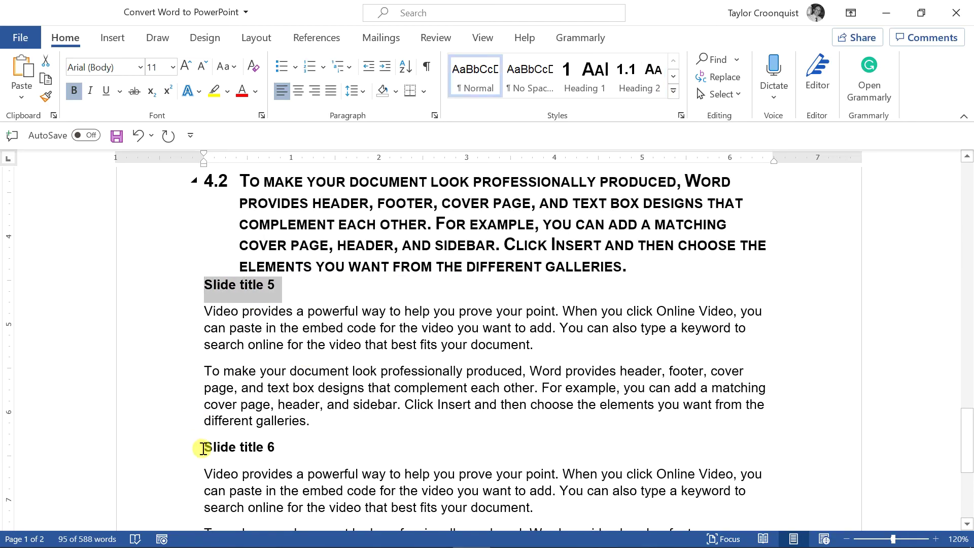
{"action": "left_click_drag", "start_coordinate": [203, 446], "coordinate": [264, 446]}
{"action": "left_click", "coordinate": [248, 285]}
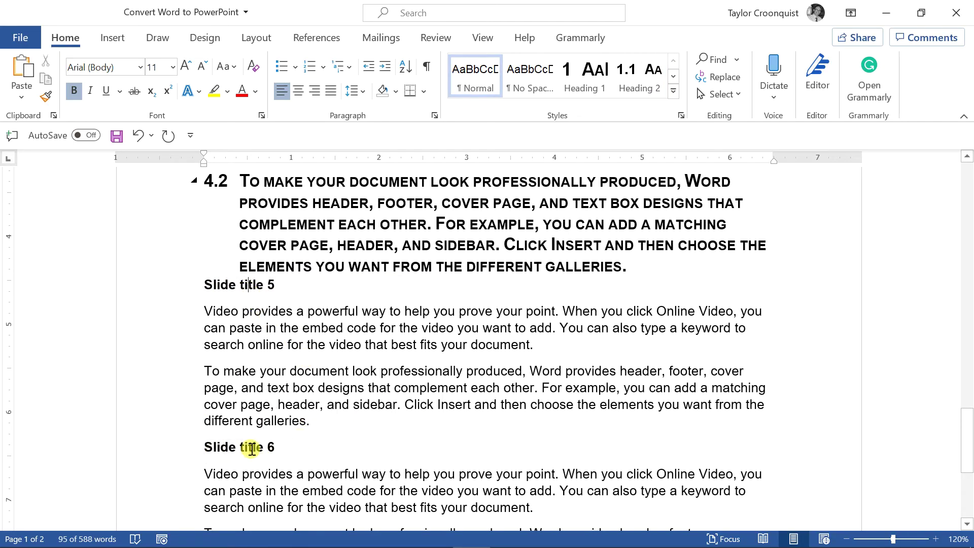
{"action": "left_click_drag", "start_coordinate": [199, 273], "coordinate": [285, 369]}
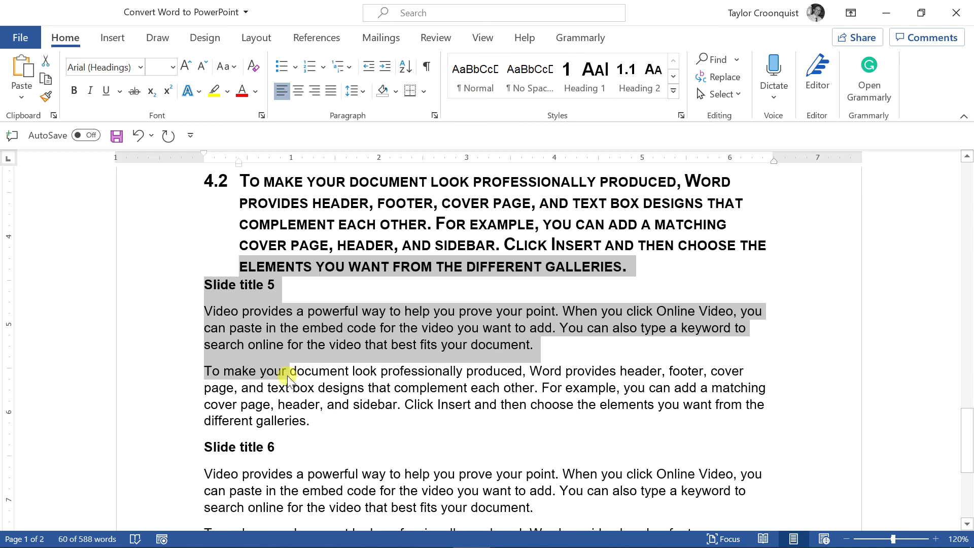
{"action": "left_click", "coordinate": [287, 370]}
{"action": "scroll", "coordinate": [368, 350], "scroll_direction": "up", "scroll_amount": 1}
{"action": "scroll", "coordinate": [368, 350], "scroll_direction": "up", "scroll_amount": 10}
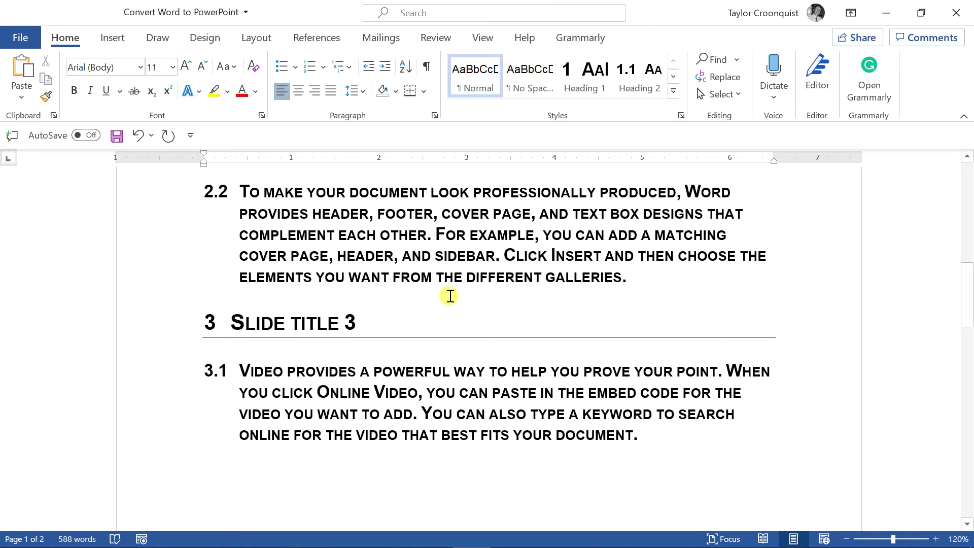
Save over the Convert Word to PowerPoint file on the Desktop, close it, and launch PowerPoint
{"action": "key", "text": "F12"}
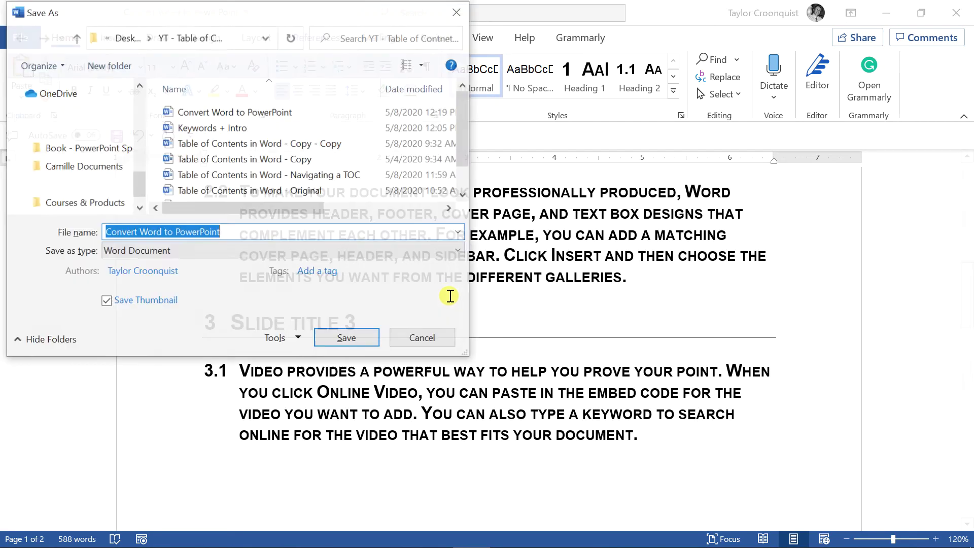
{"action": "left_click", "coordinate": [120, 92]}
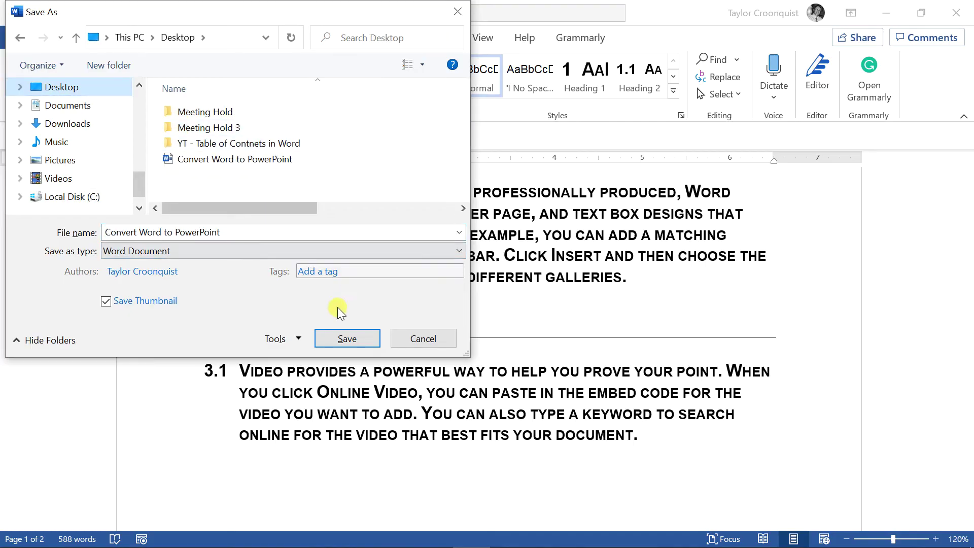
{"action": "left_click", "coordinate": [347, 338]}
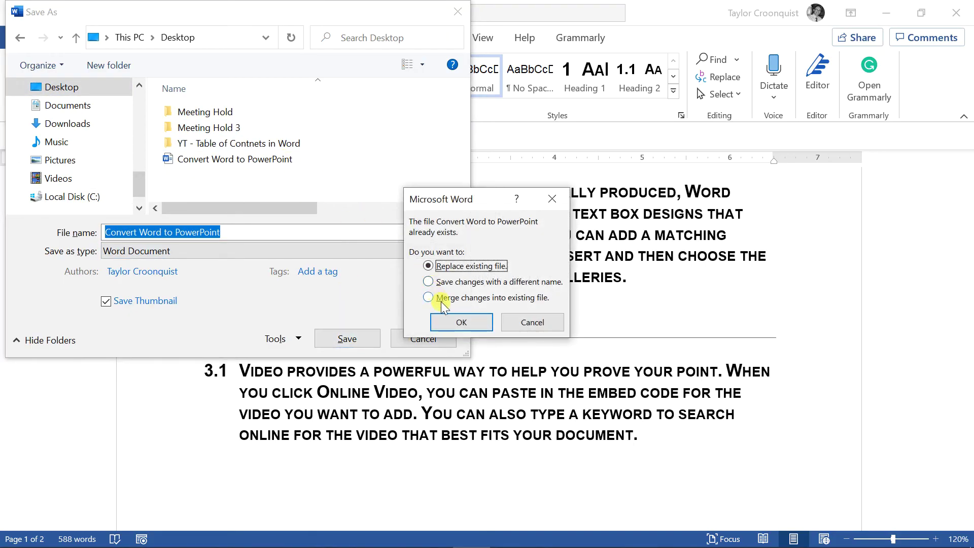
{"action": "left_click", "coordinate": [448, 315]}
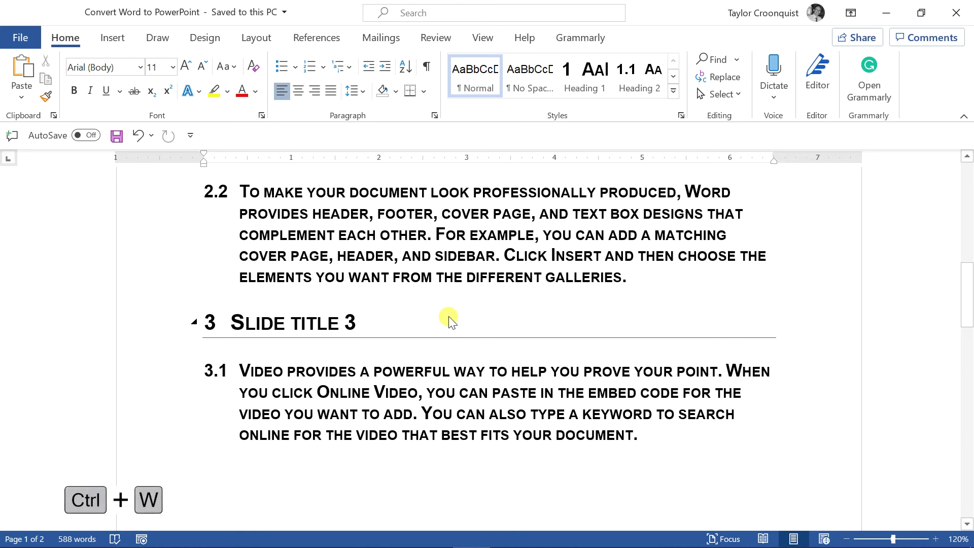
{"action": "key", "text": "ctrl+w"}
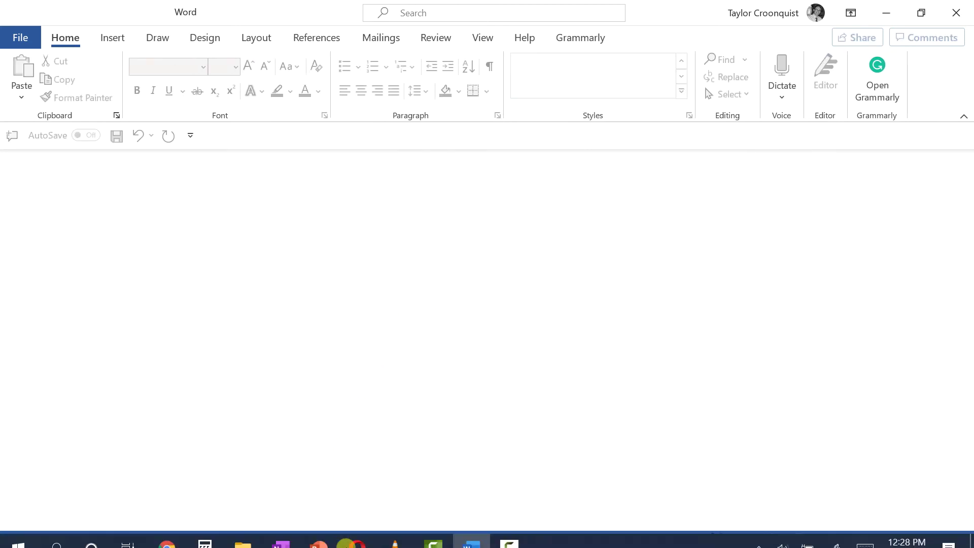
{"action": "left_click", "coordinate": [321, 533]}
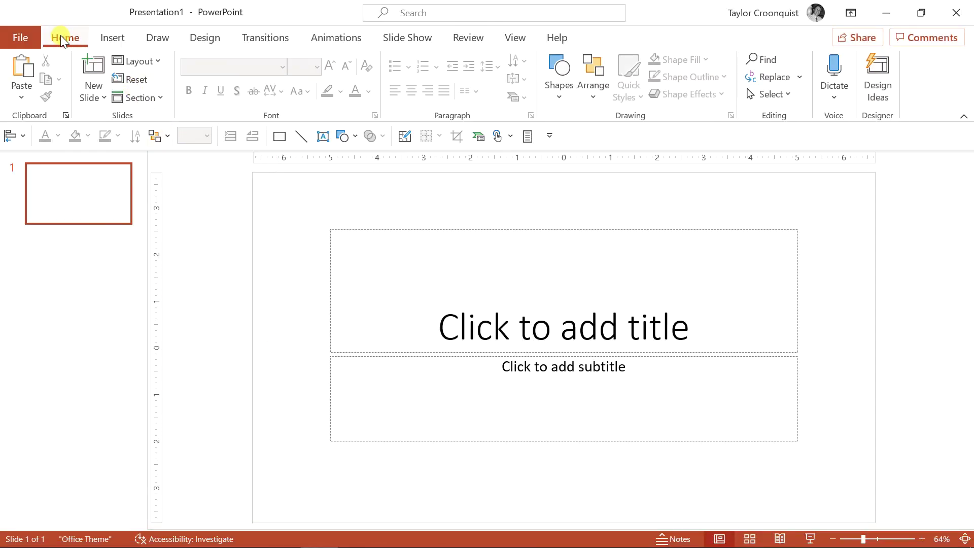
Insert slides from the Convert Word to PowerPoint document using New Slide > Slides from Outline
{"action": "left_click", "coordinate": [93, 102]}
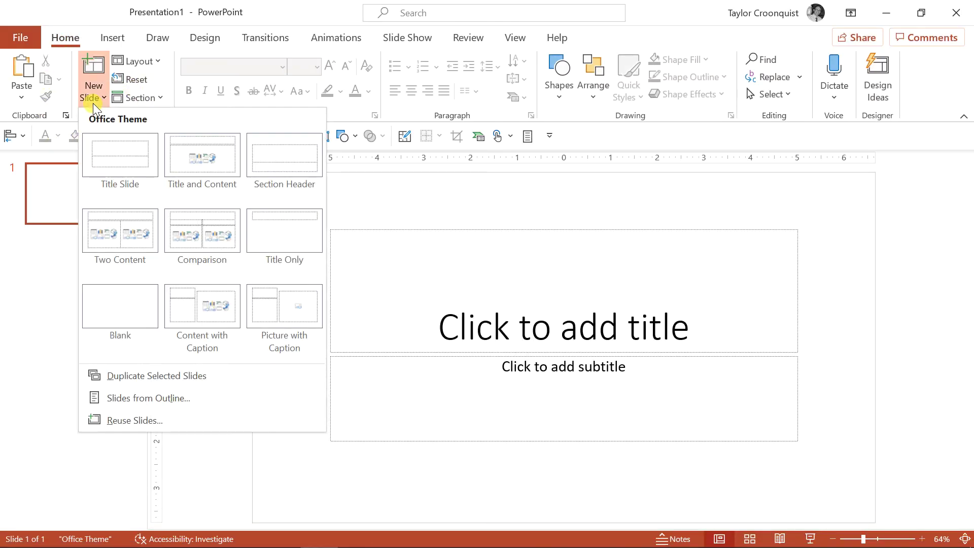
{"action": "left_click", "coordinate": [188, 398]}
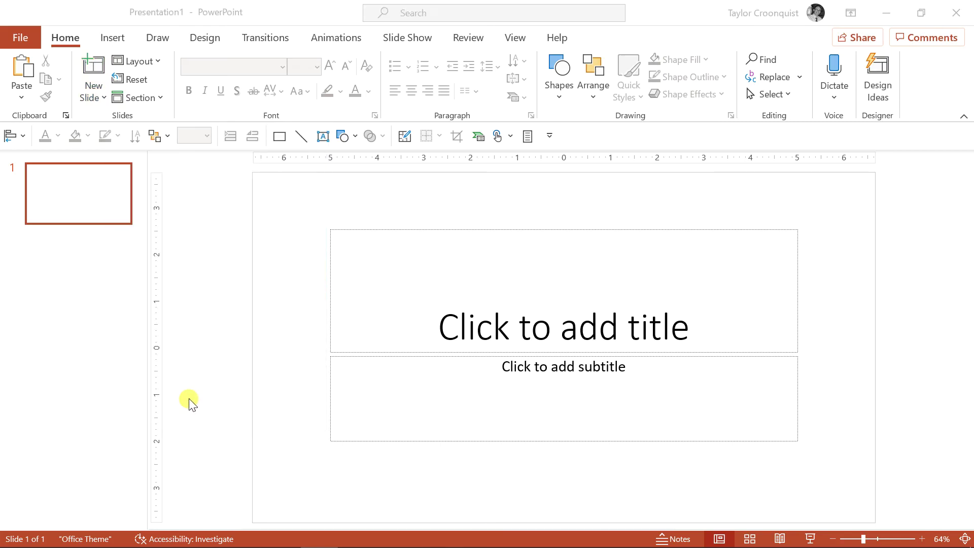
{"action": "left_click", "coordinate": [268, 158]}
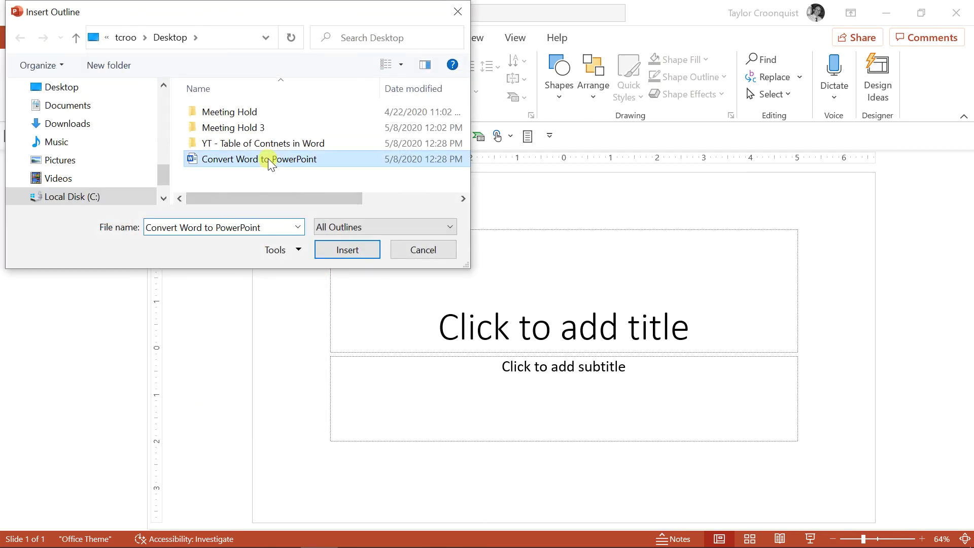
{"action": "left_click", "coordinate": [343, 248]}
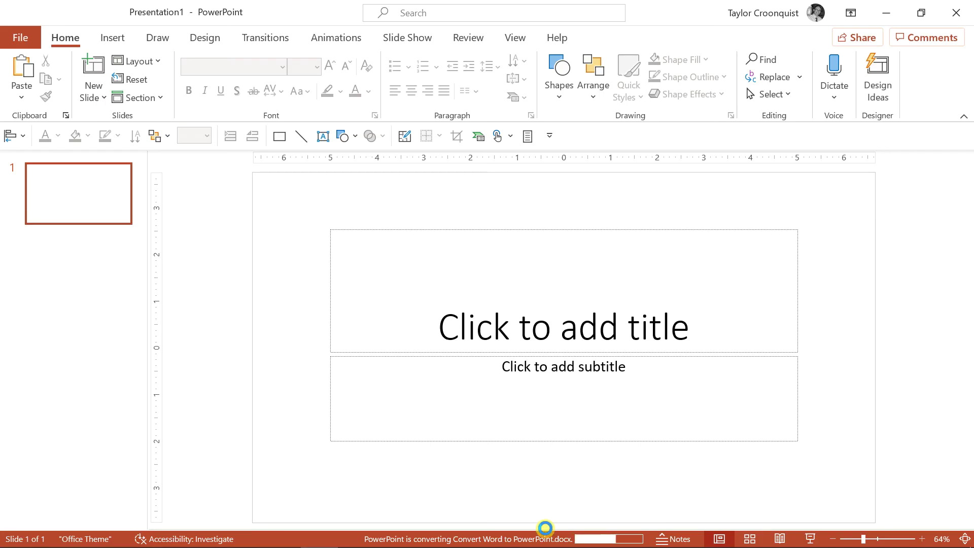
{"action": "left_click", "coordinate": [83, 357]}
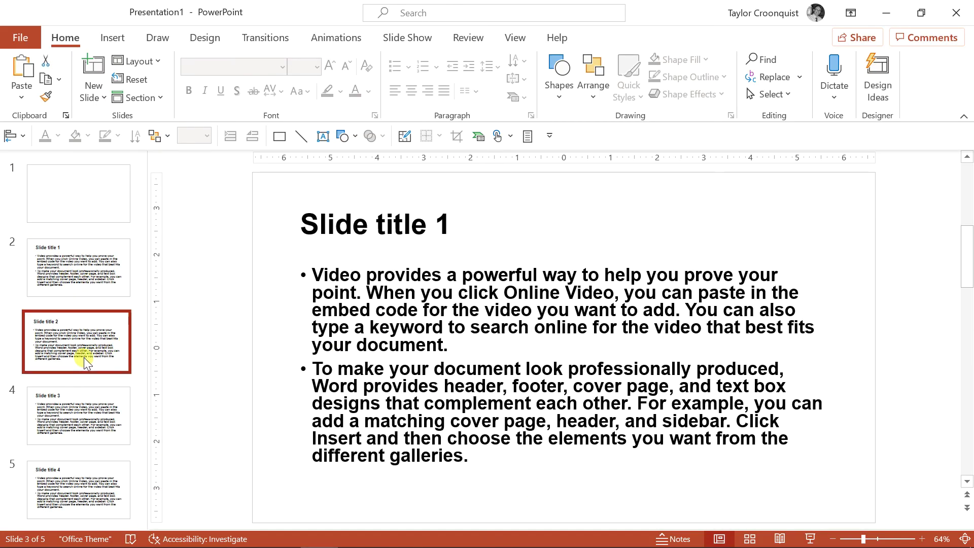
Select slides 2 through 5 and reset them to the default theme formatting
{"action": "left_click", "coordinate": [86, 497]}
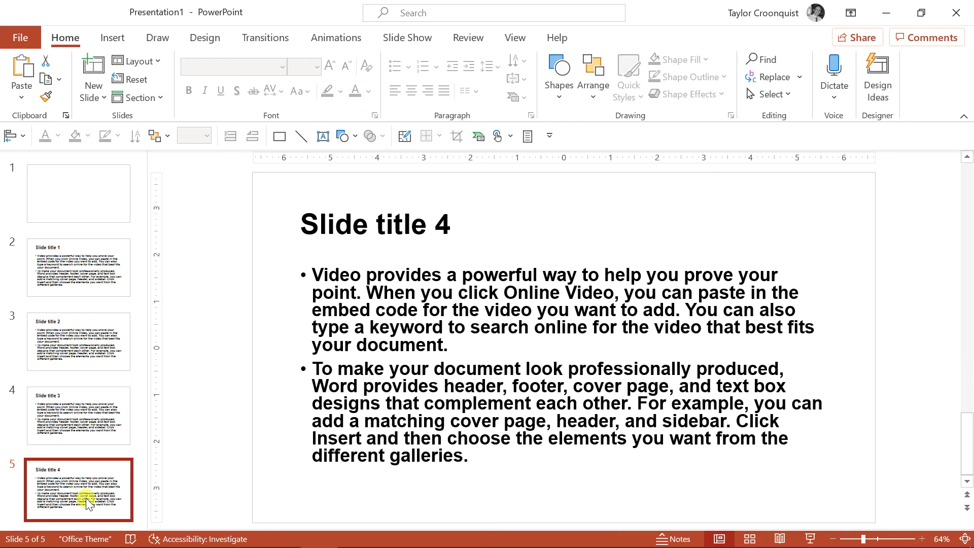
{"action": "left_click", "coordinate": [74, 264]}
{"action": "left_click_drag", "start_coordinate": [336, 273], "coordinate": [476, 465]}
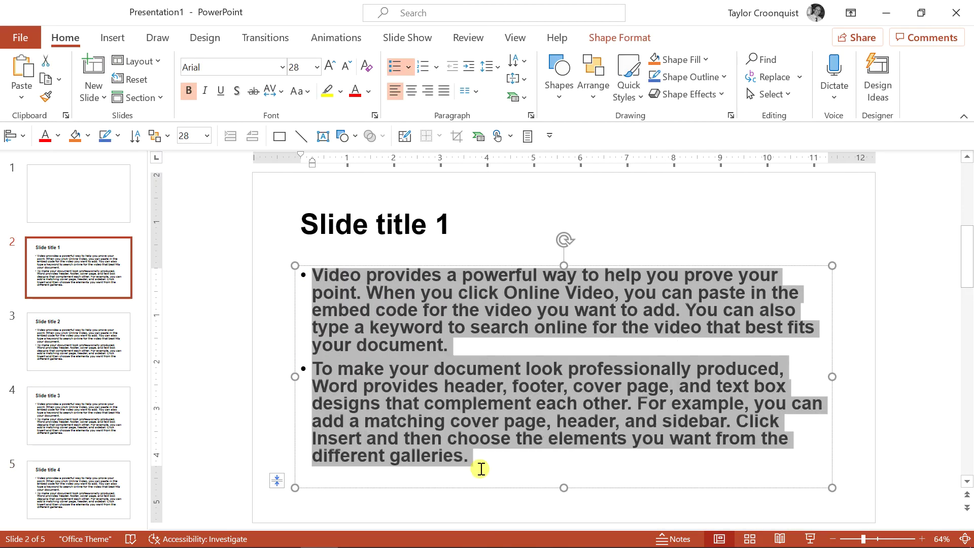
{"action": "left_click", "coordinate": [220, 298]}
{"action": "left_click", "coordinate": [97, 502]}
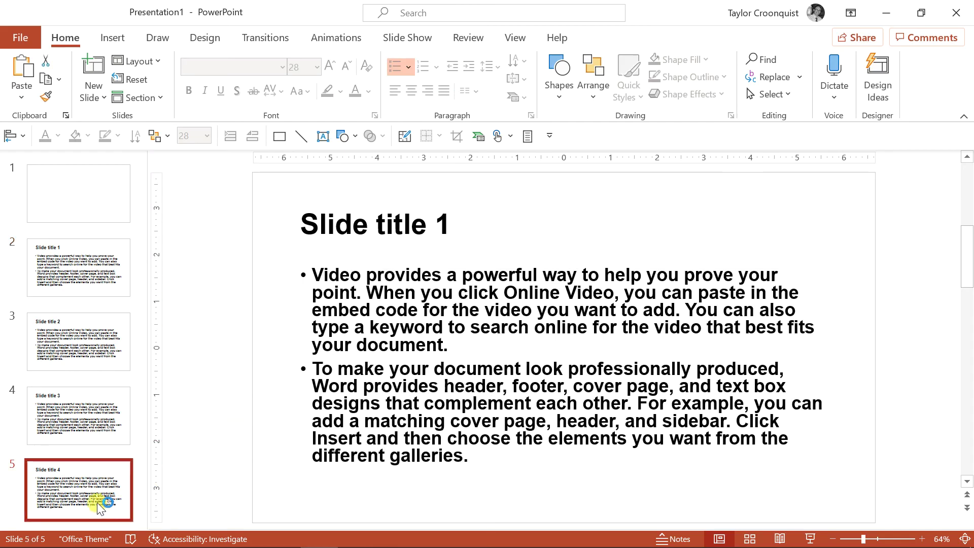
{"action": "left_click", "coordinate": [91, 253], "text": "shift"}
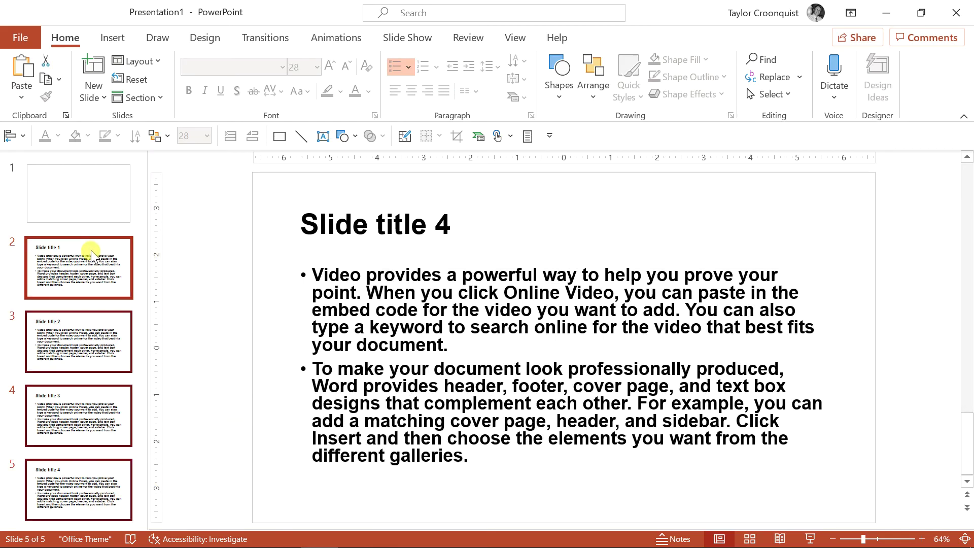
{"action": "left_click", "coordinate": [135, 82]}
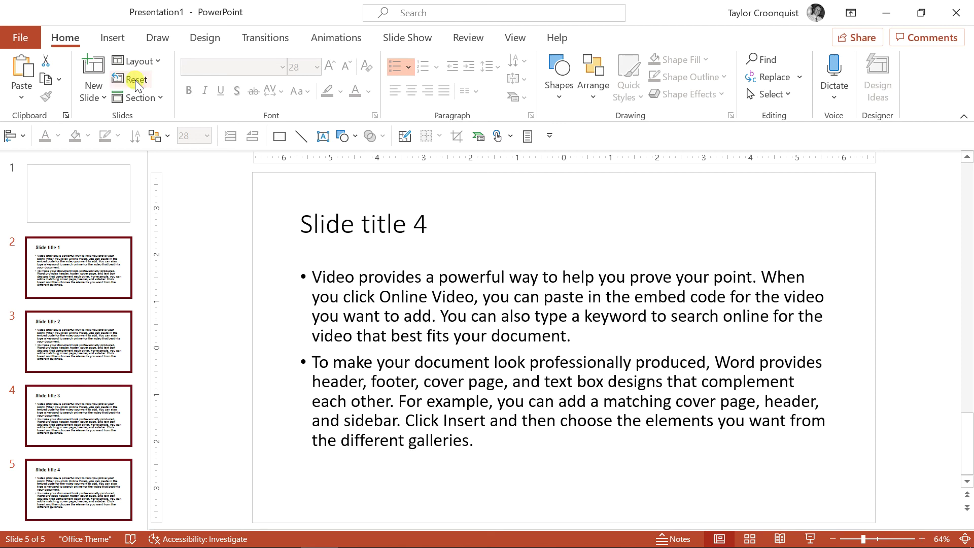
{"action": "left_click", "coordinate": [65, 196]}
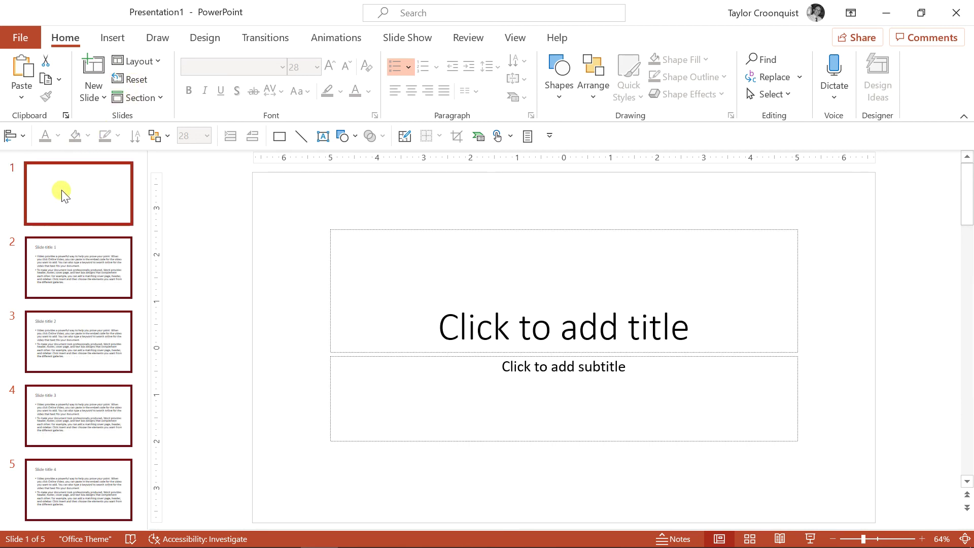
Apply the Diamond theme and review slides 2 through 5 in it
{"action": "left_click", "coordinate": [208, 38]}
{"action": "left_click", "coordinate": [183, 72]}
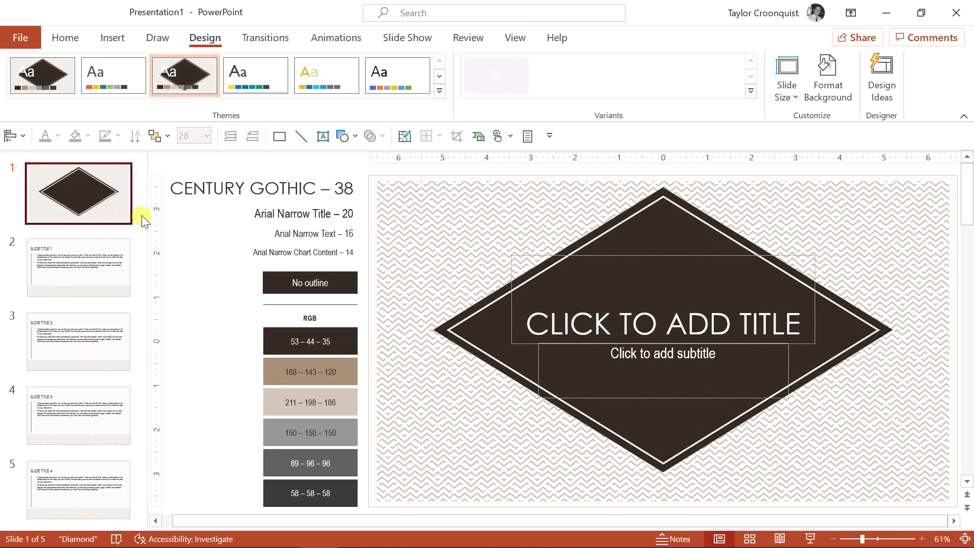
{"action": "left_click", "coordinate": [97, 271]}
{"action": "left_click_drag", "start_coordinate": [424, 267], "coordinate": [806, 336]}
{"action": "left_click", "coordinate": [76, 350]}
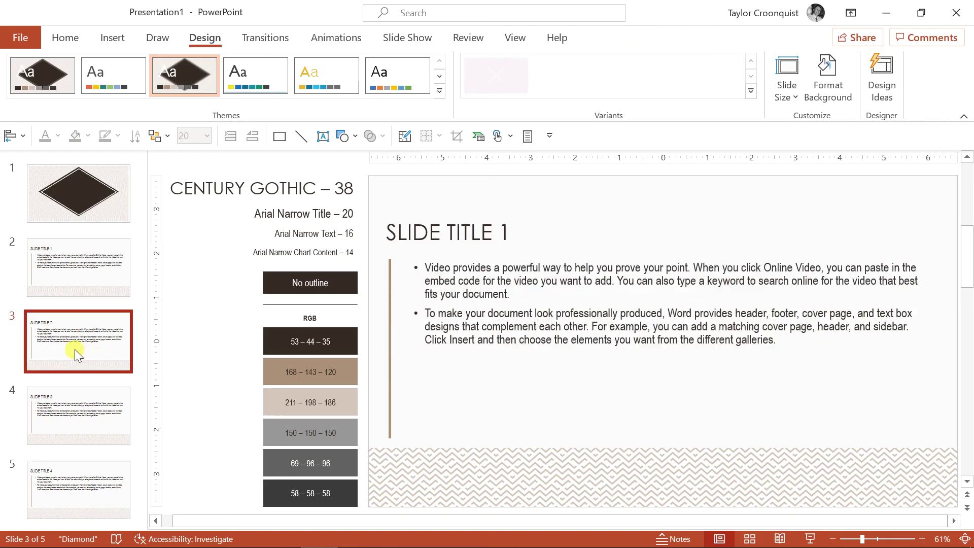
{"action": "left_click", "coordinate": [89, 415]}
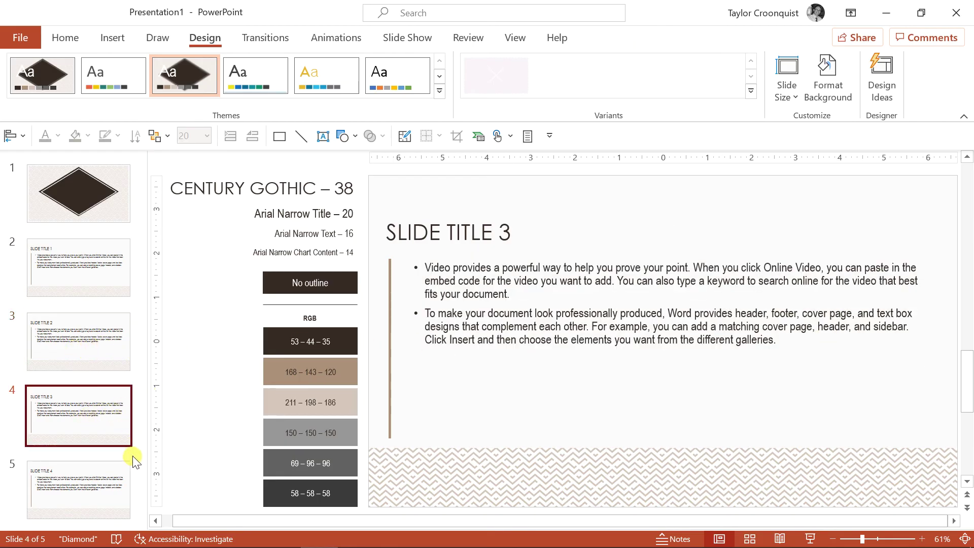
{"action": "left_click", "coordinate": [107, 487]}
{"action": "left_click", "coordinate": [217, 281]}
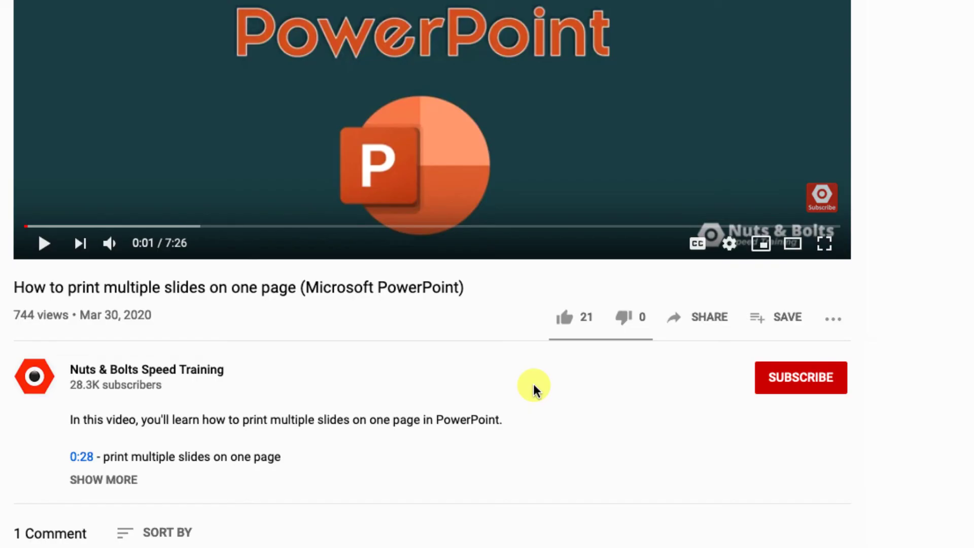
Like the video and subscribe to the channel with All notifications turned on
{"action": "left_click", "coordinate": [572, 323]}
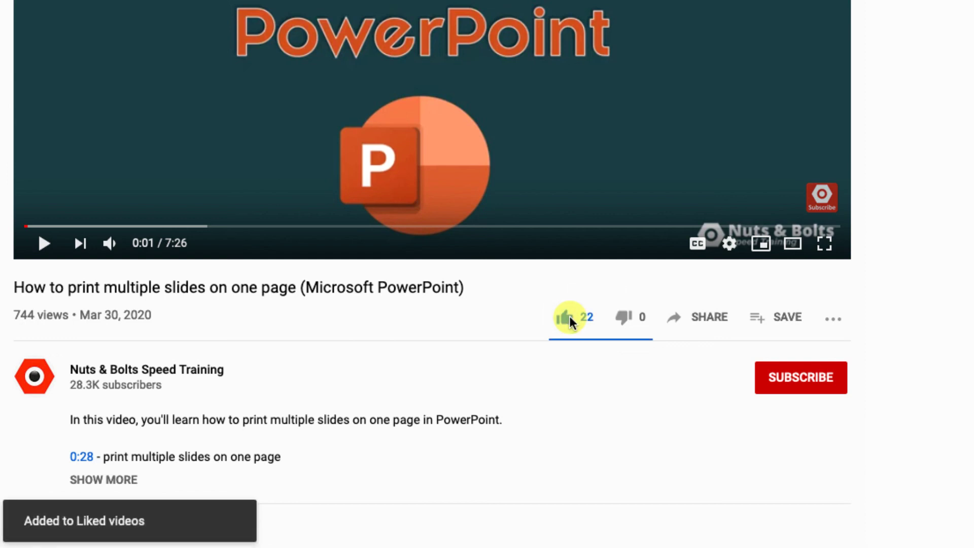
{"action": "left_click", "coordinate": [772, 381]}
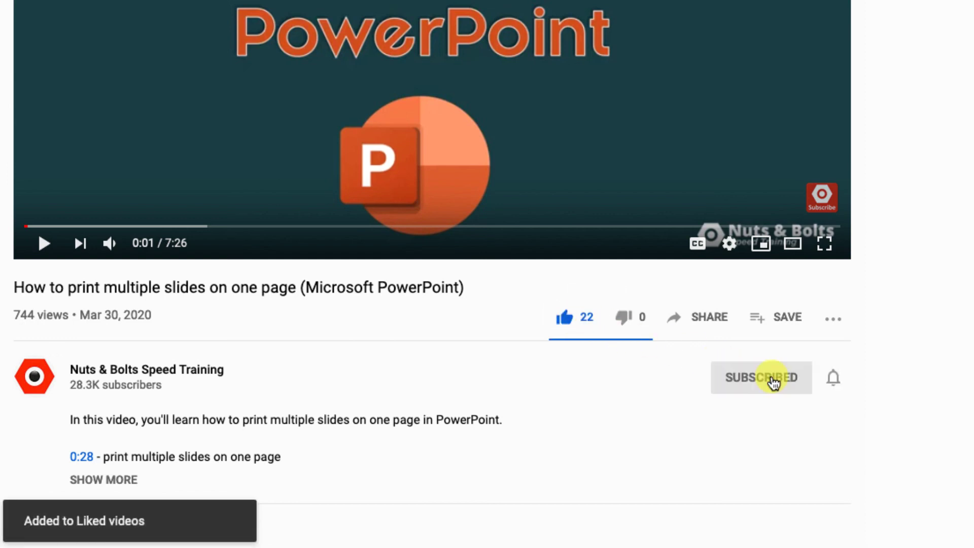
{"action": "left_click", "coordinate": [832, 377]}
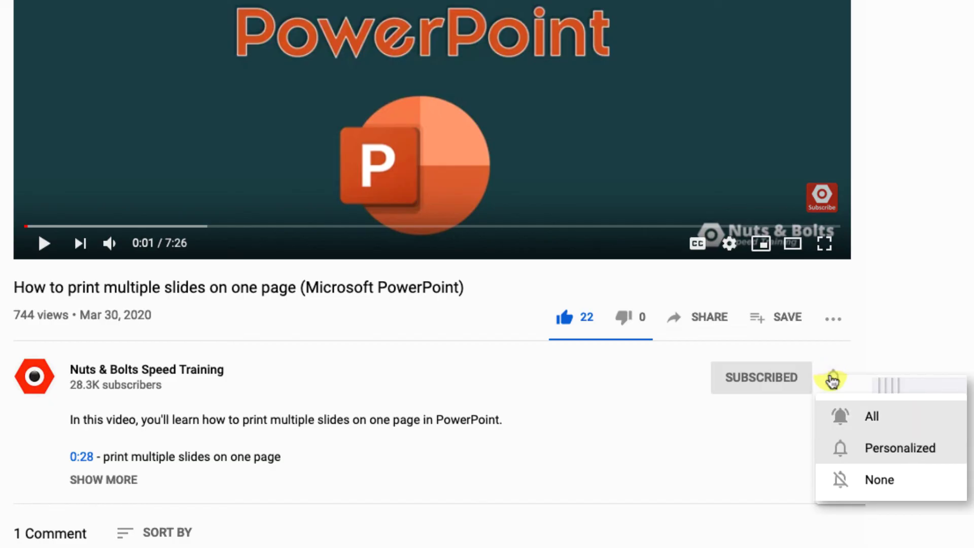
{"action": "left_click", "coordinate": [850, 414]}
Start drafting the comment 'Hey! I have a question' in the comment box
{"action": "scroll", "coordinate": [682, 416], "scroll_direction": "down", "scroll_amount": 1}
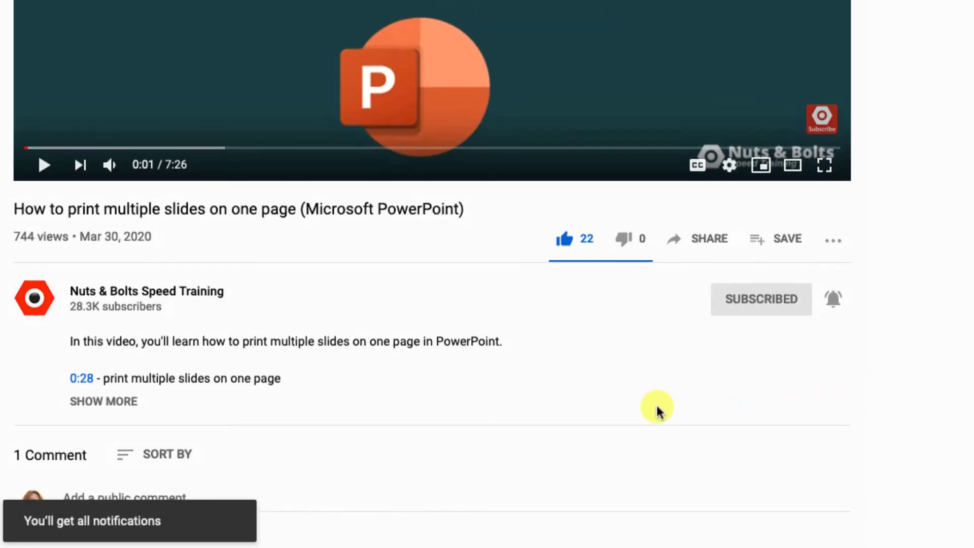
{"action": "scroll", "coordinate": [681, 410], "scroll_direction": "down", "scroll_amount": 5}
{"action": "left_click", "coordinate": [681, 266]}
{"action": "type", "text": "Hey! I hav"}
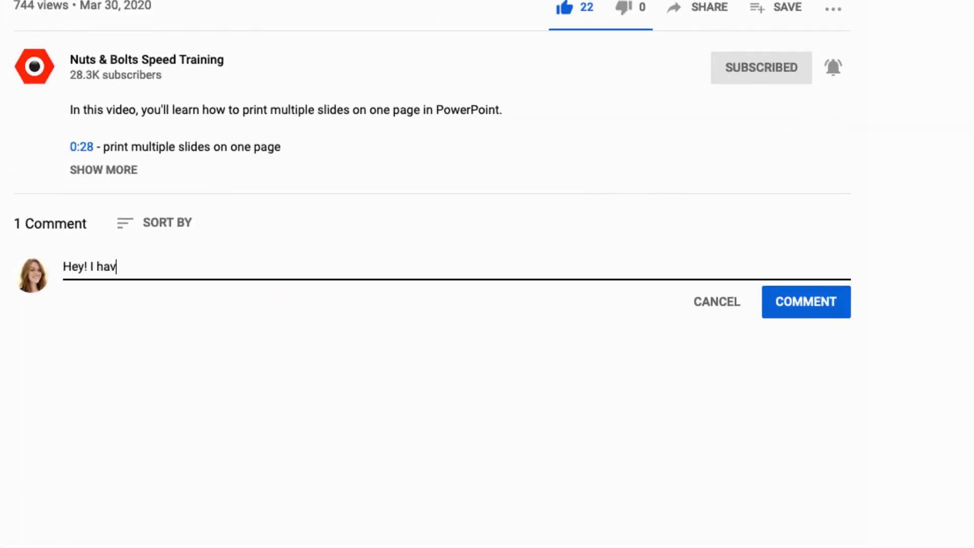